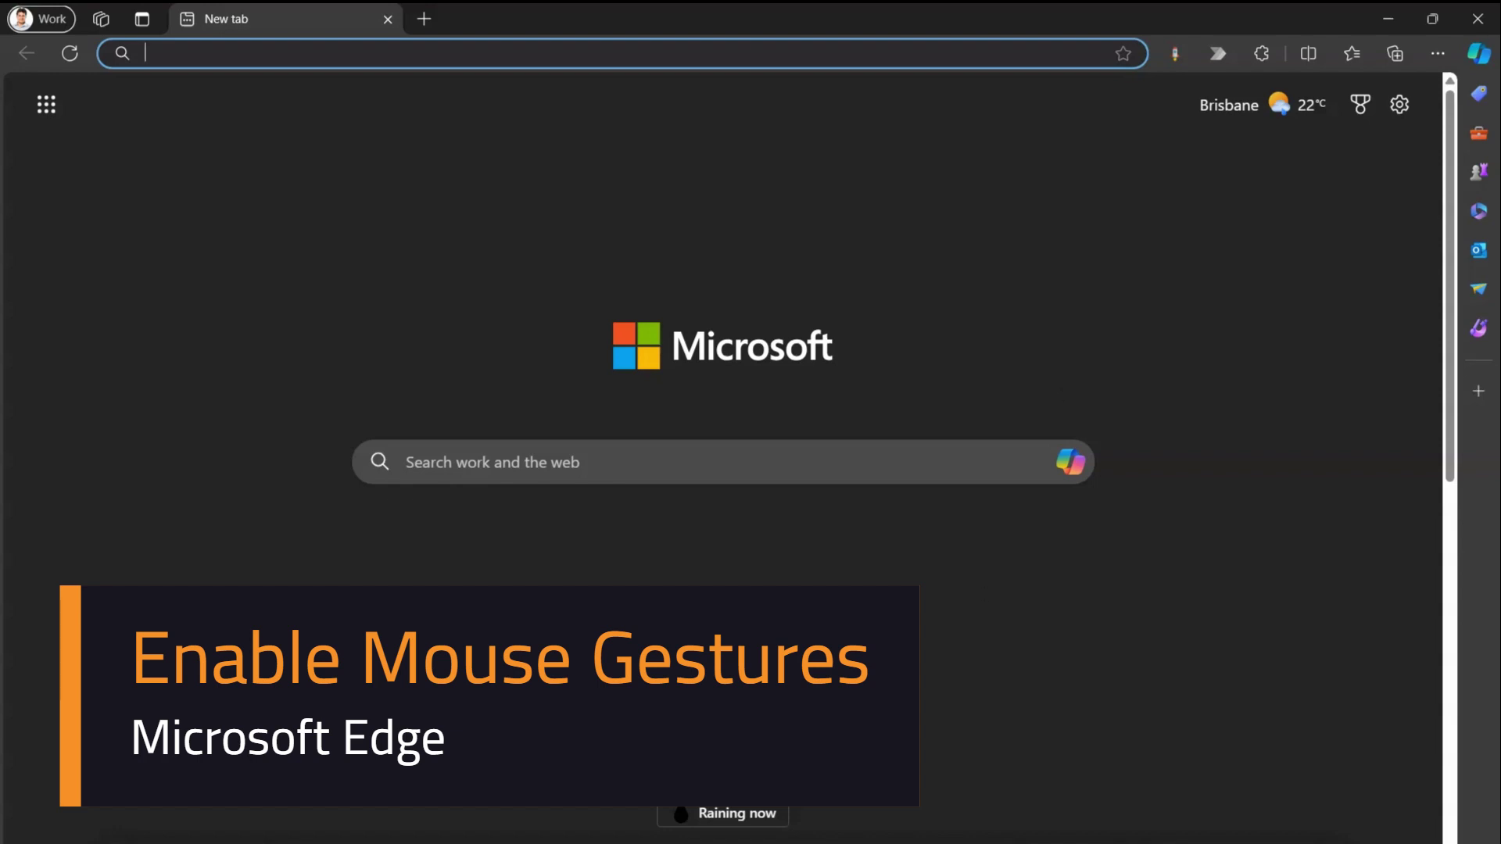
Step: Open PowerToys Settings and bring up the Mouse utilities page
key("super")
left_click(706, 601)
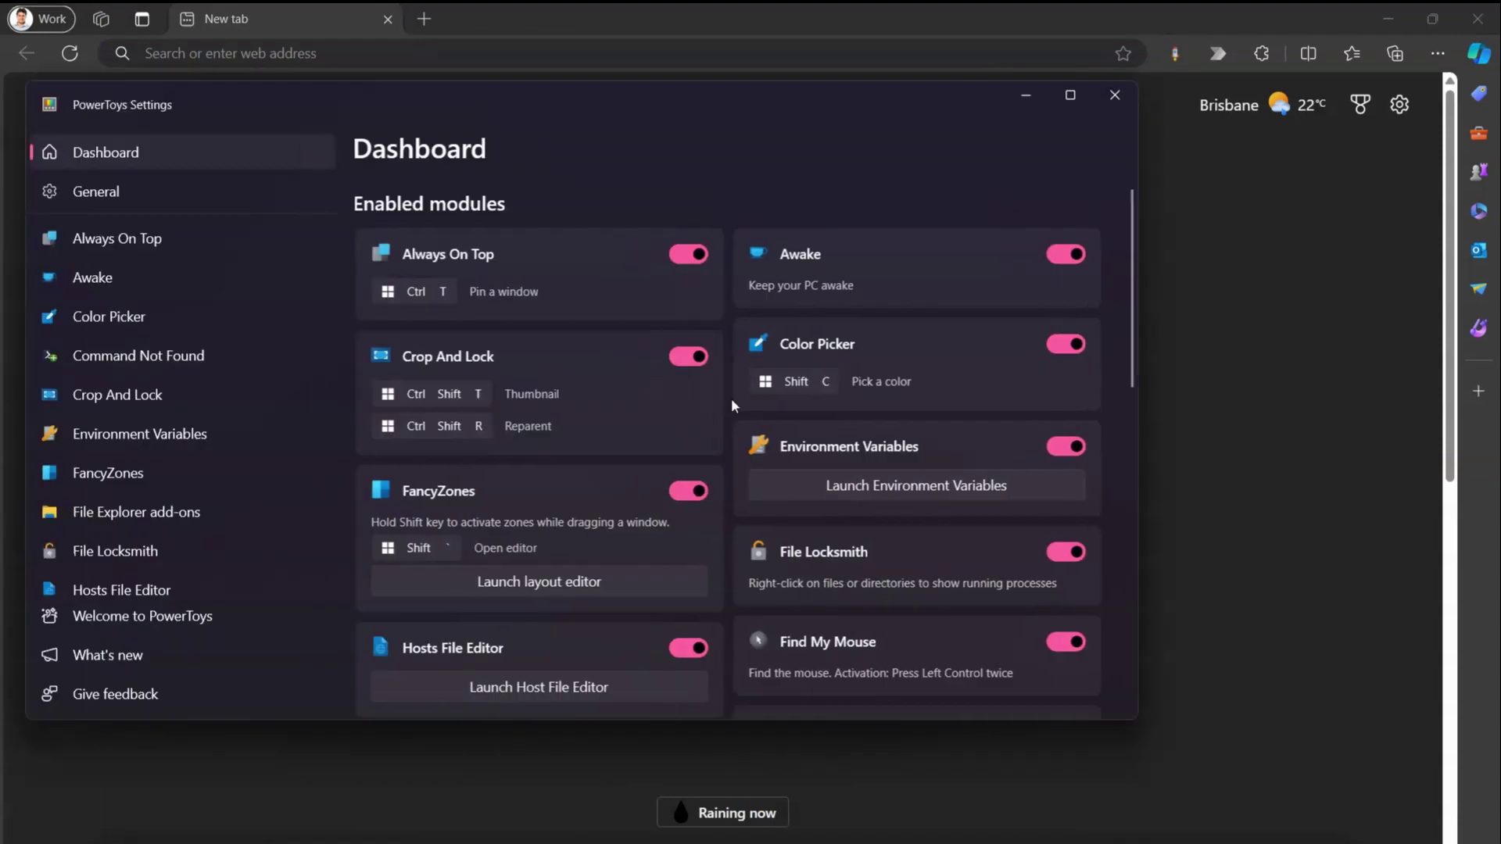
left_click_drag(332, 325, 338, 470)
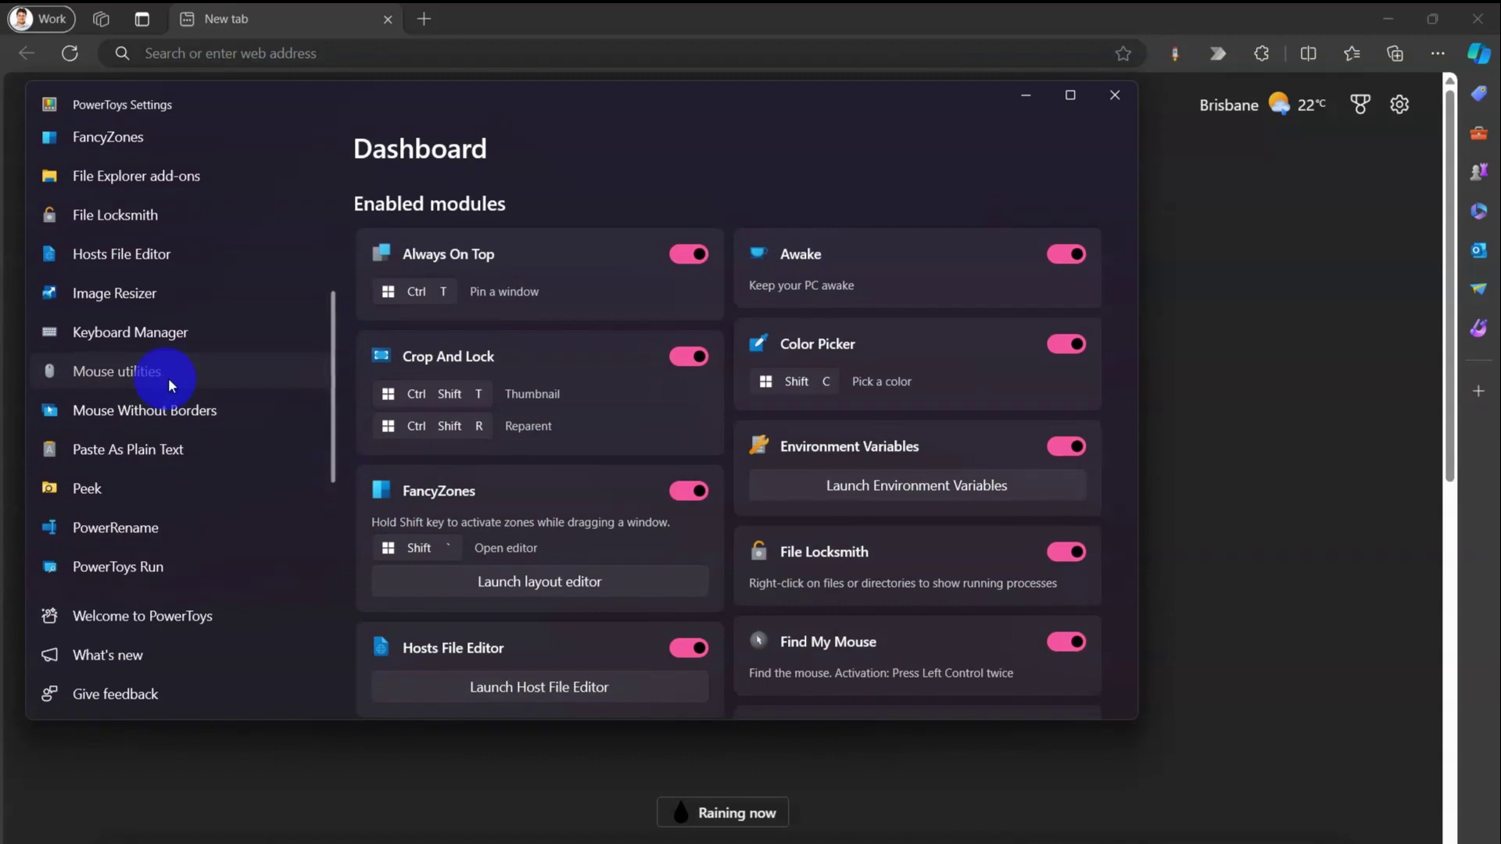
left_click(232, 376)
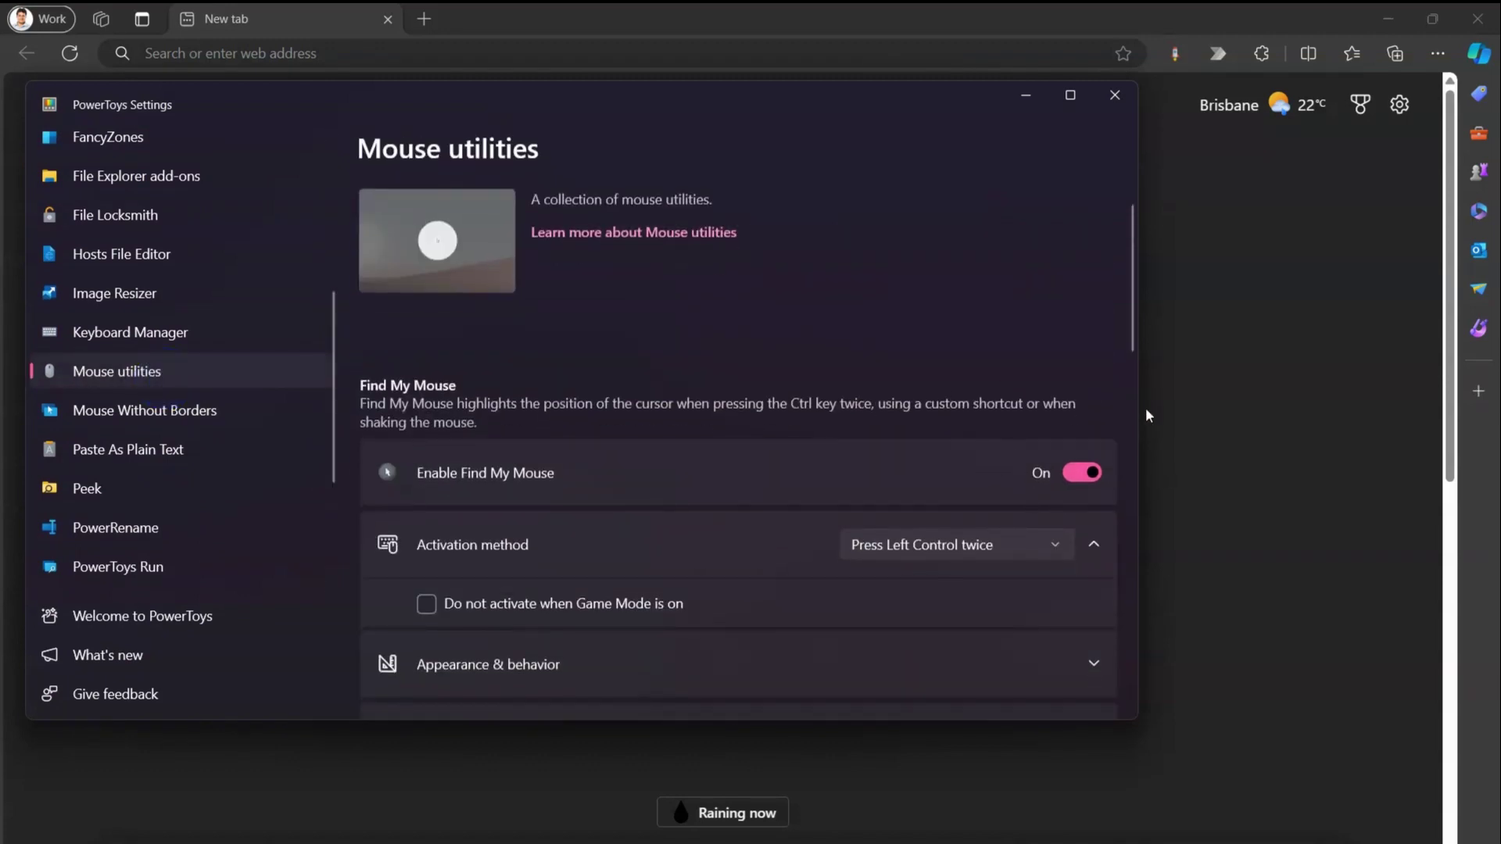
Step: Review the Find My Mouse settings, including Appearance & behavior, and the Mouse Highlighter settings
left_click_drag(1129, 352, 1126, 410)
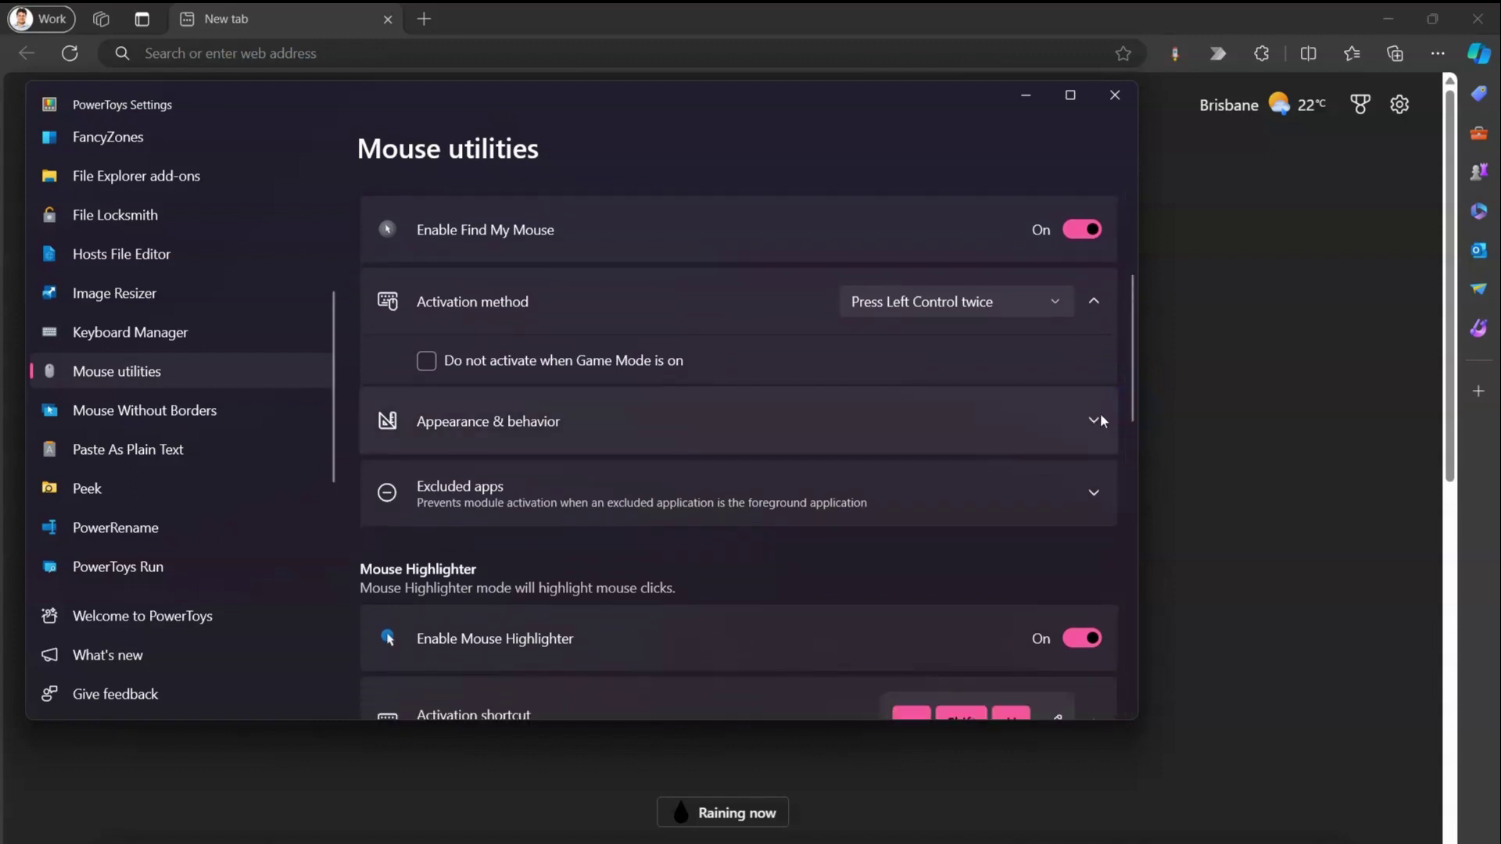
left_click_drag(1136, 401, 1136, 383)
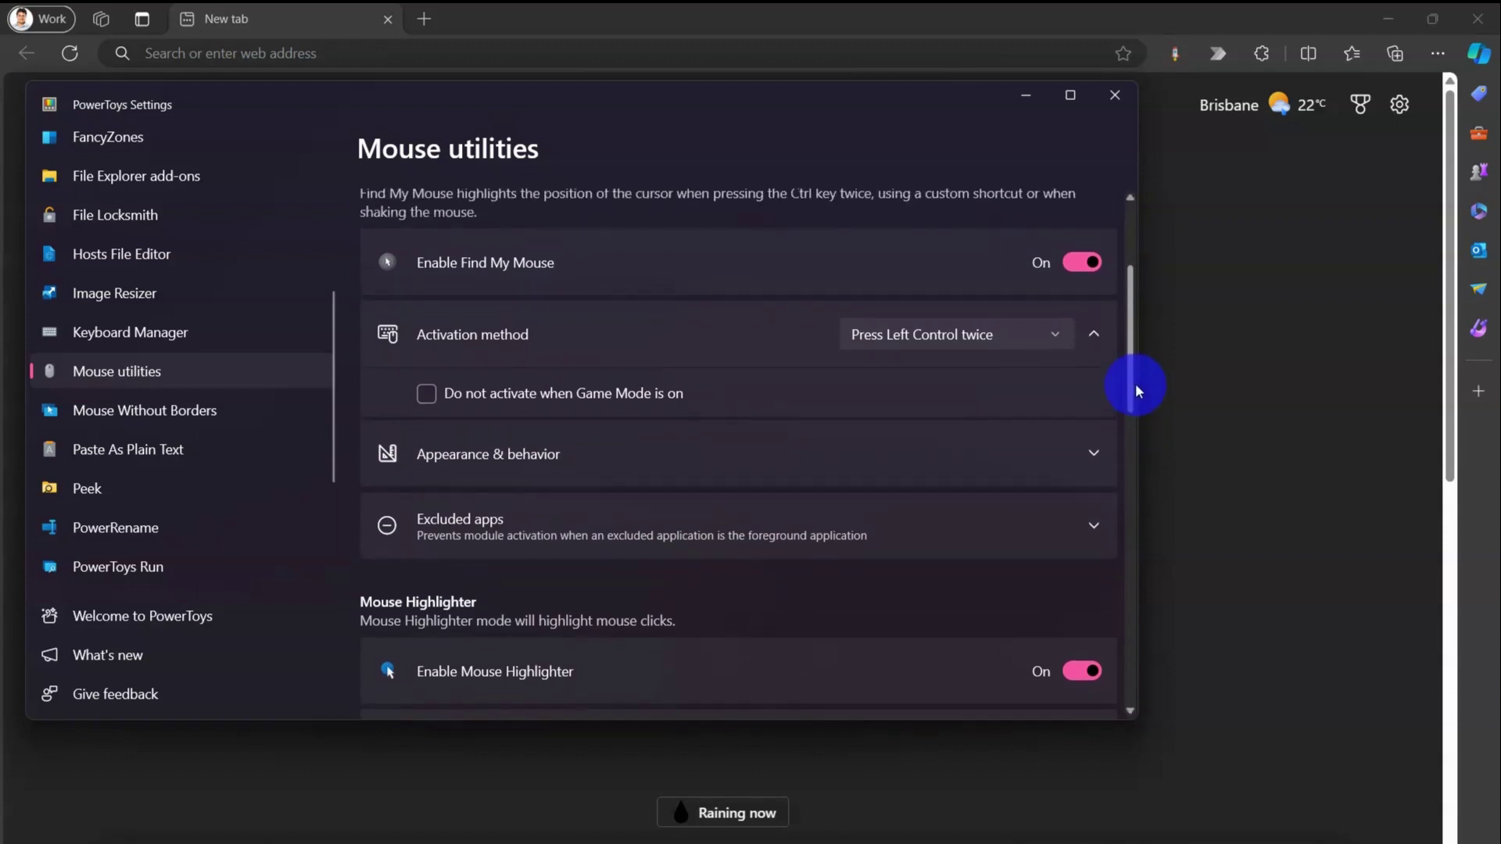
left_click(1094, 456)
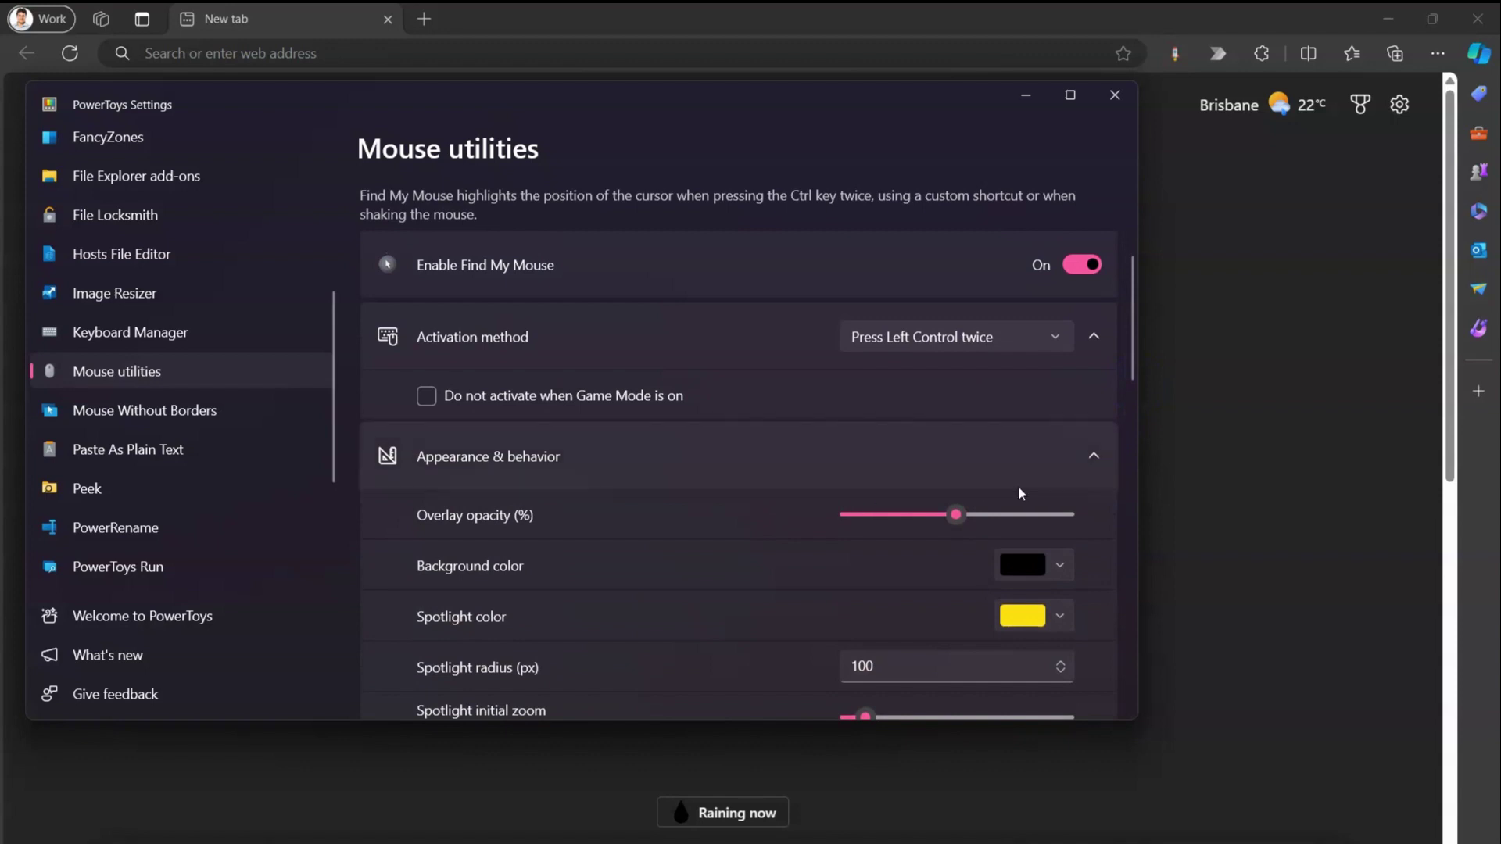
left_click(1095, 456)
left_click_drag(1137, 368, 1133, 427)
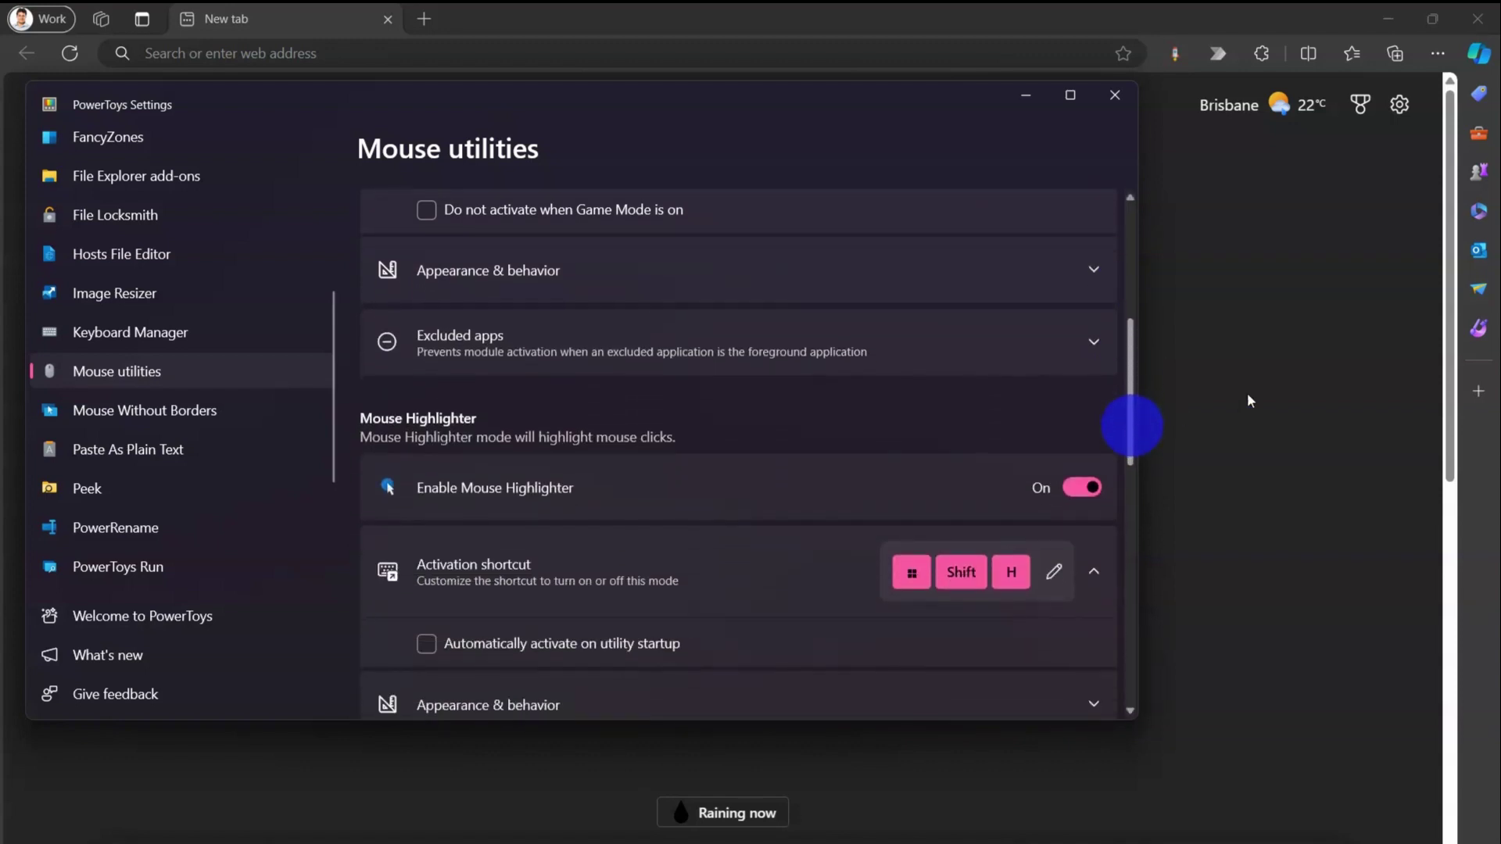
Step: Close the PowerToys Settings window and return to the Microsoft Edge new tab page
left_click(1276, 310)
left_click_drag(1193, 311, 1264, 309)
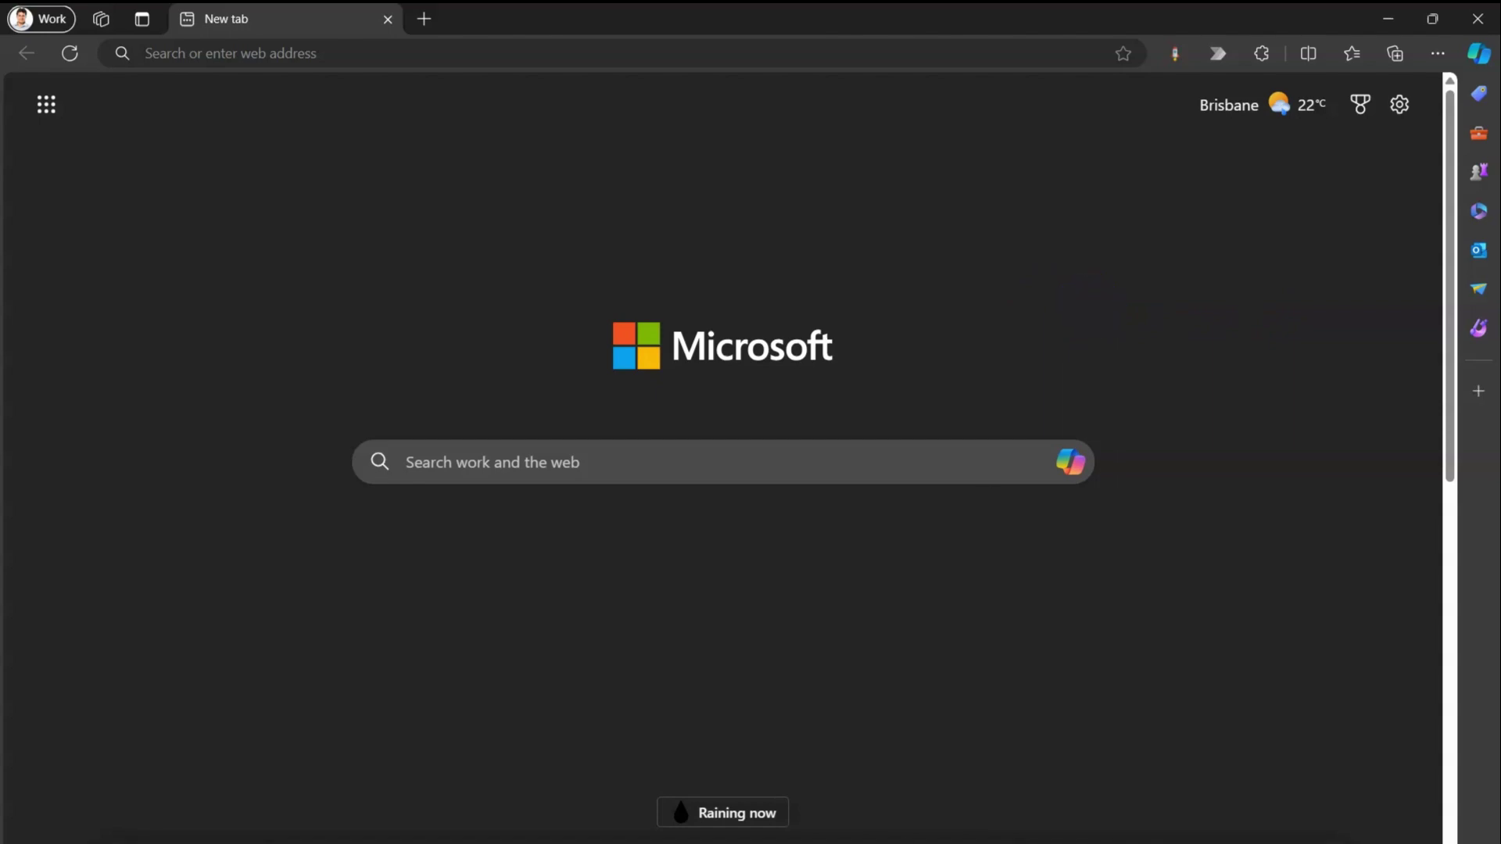
key("alt+Tab")
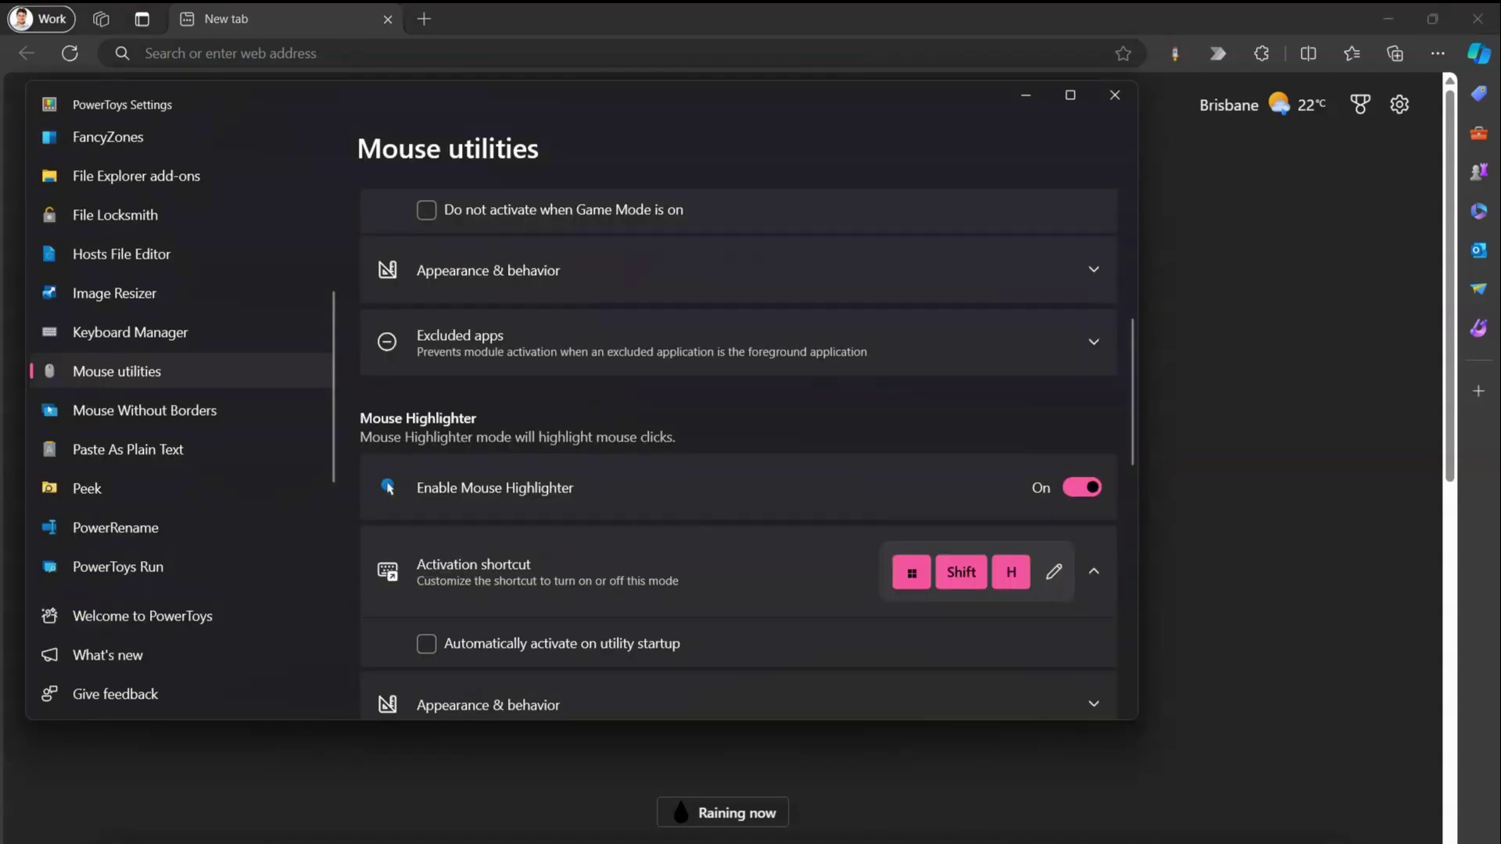
left_click(1116, 97)
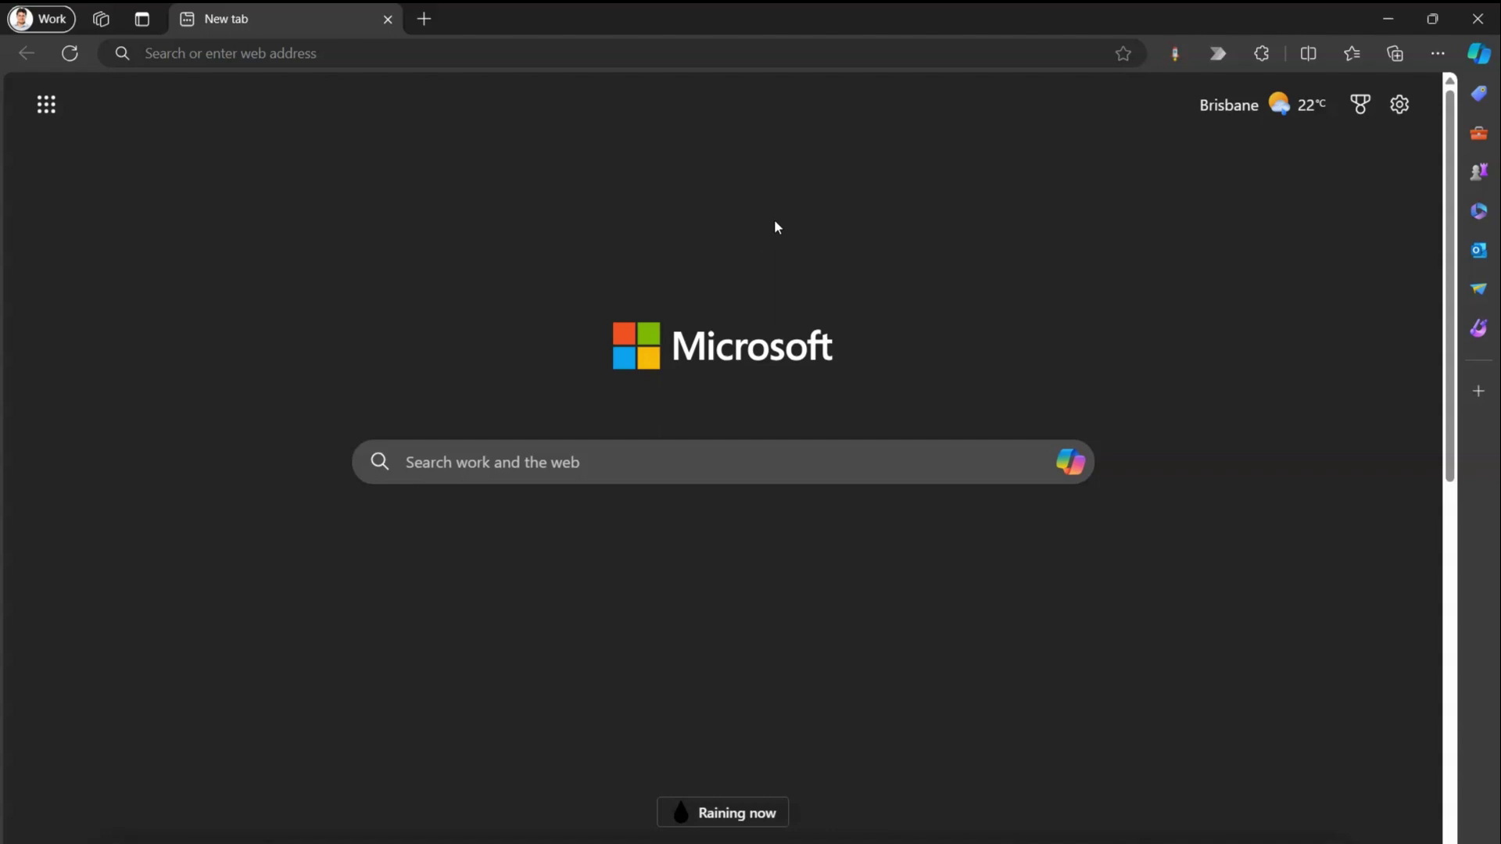
Step: Search the browser settings for "mouse", enable Mouse Gesture and open Configure Mouse Gesture
left_click(1439, 54)
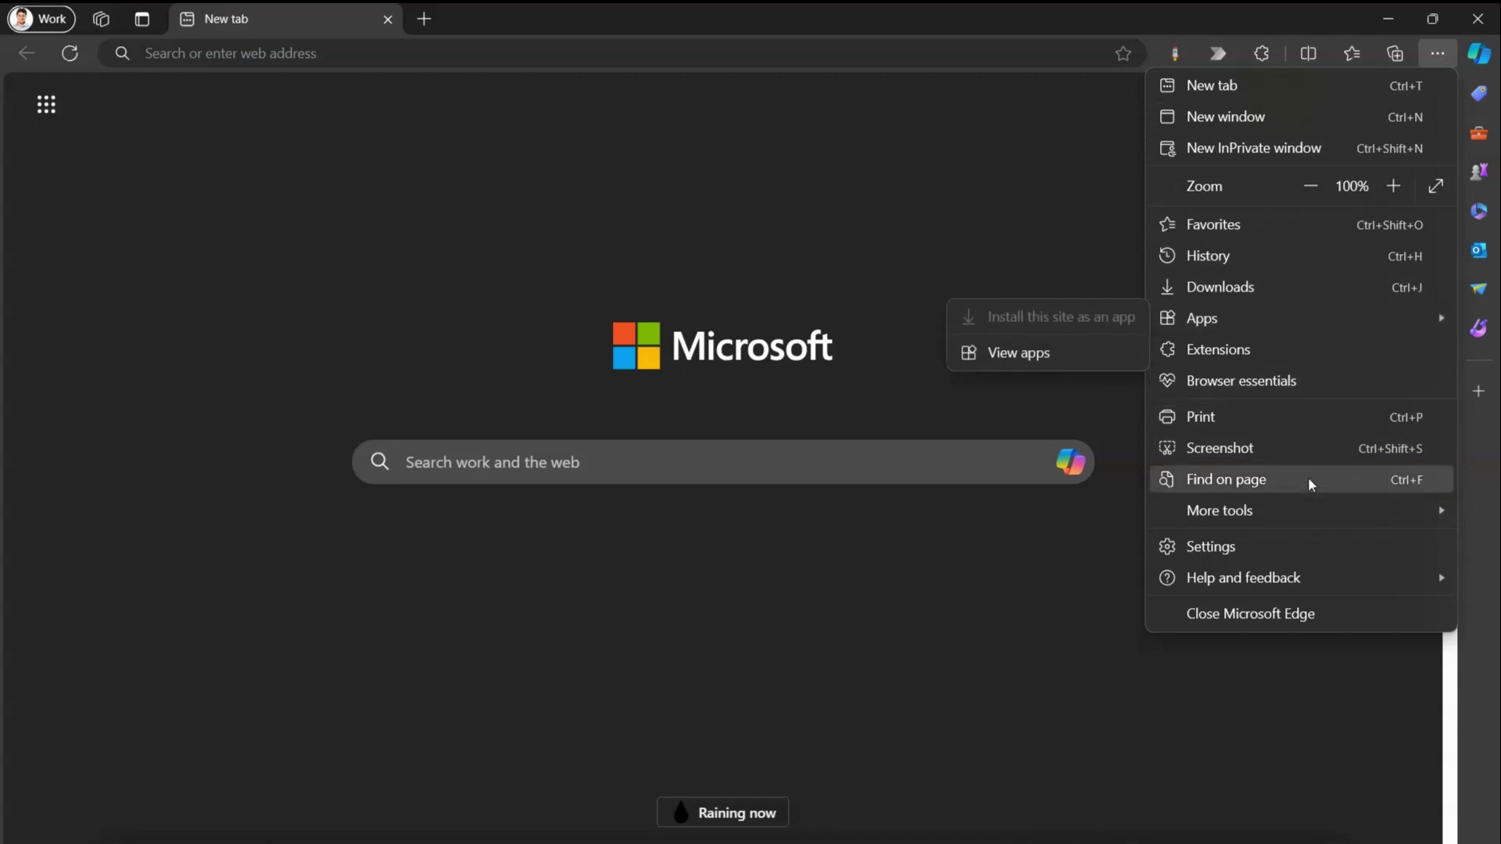
left_click(1304, 542)
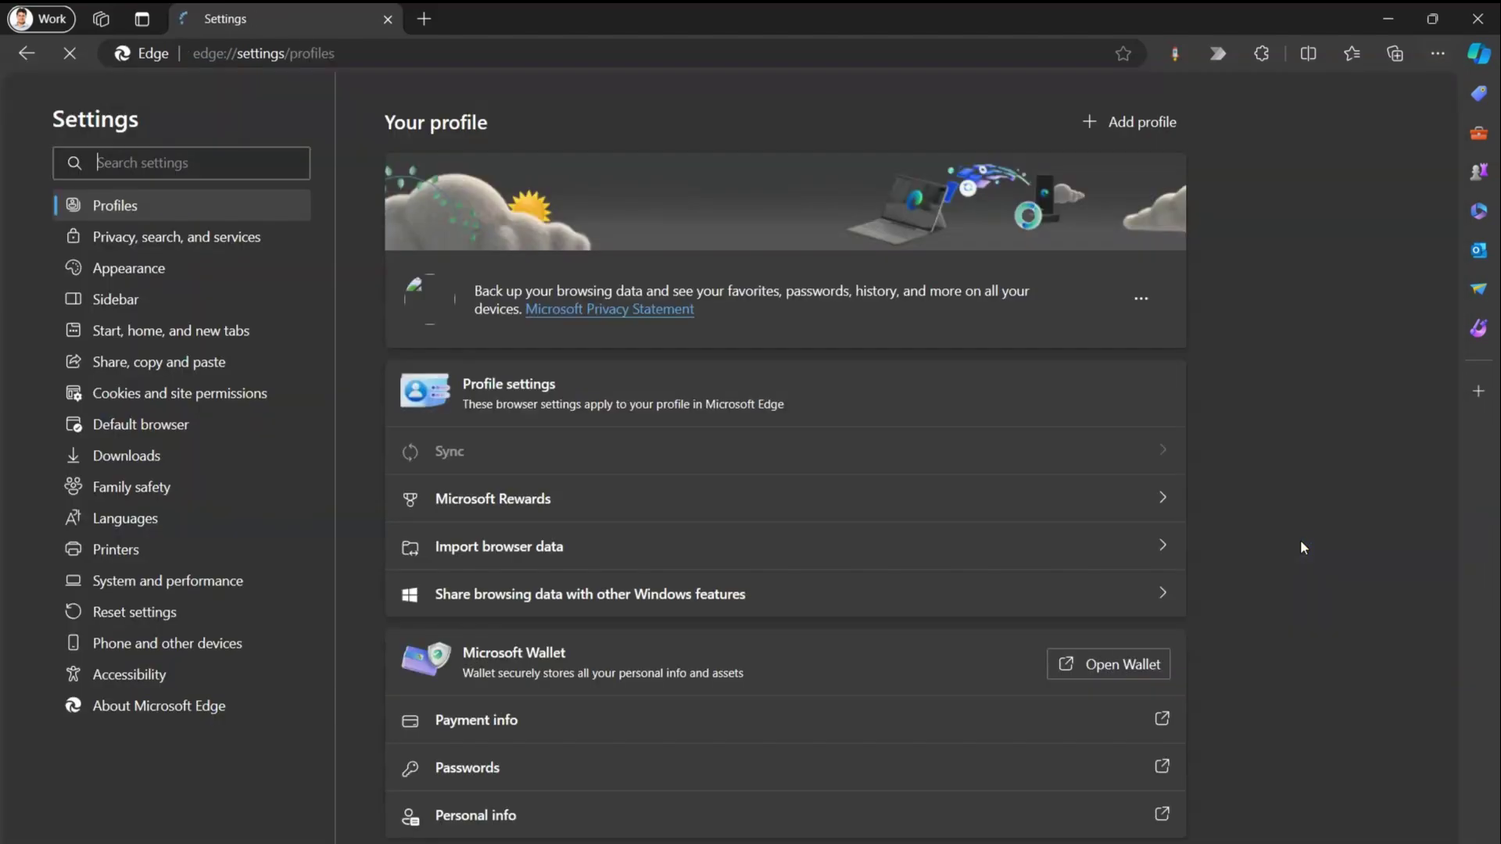
type("mouse")
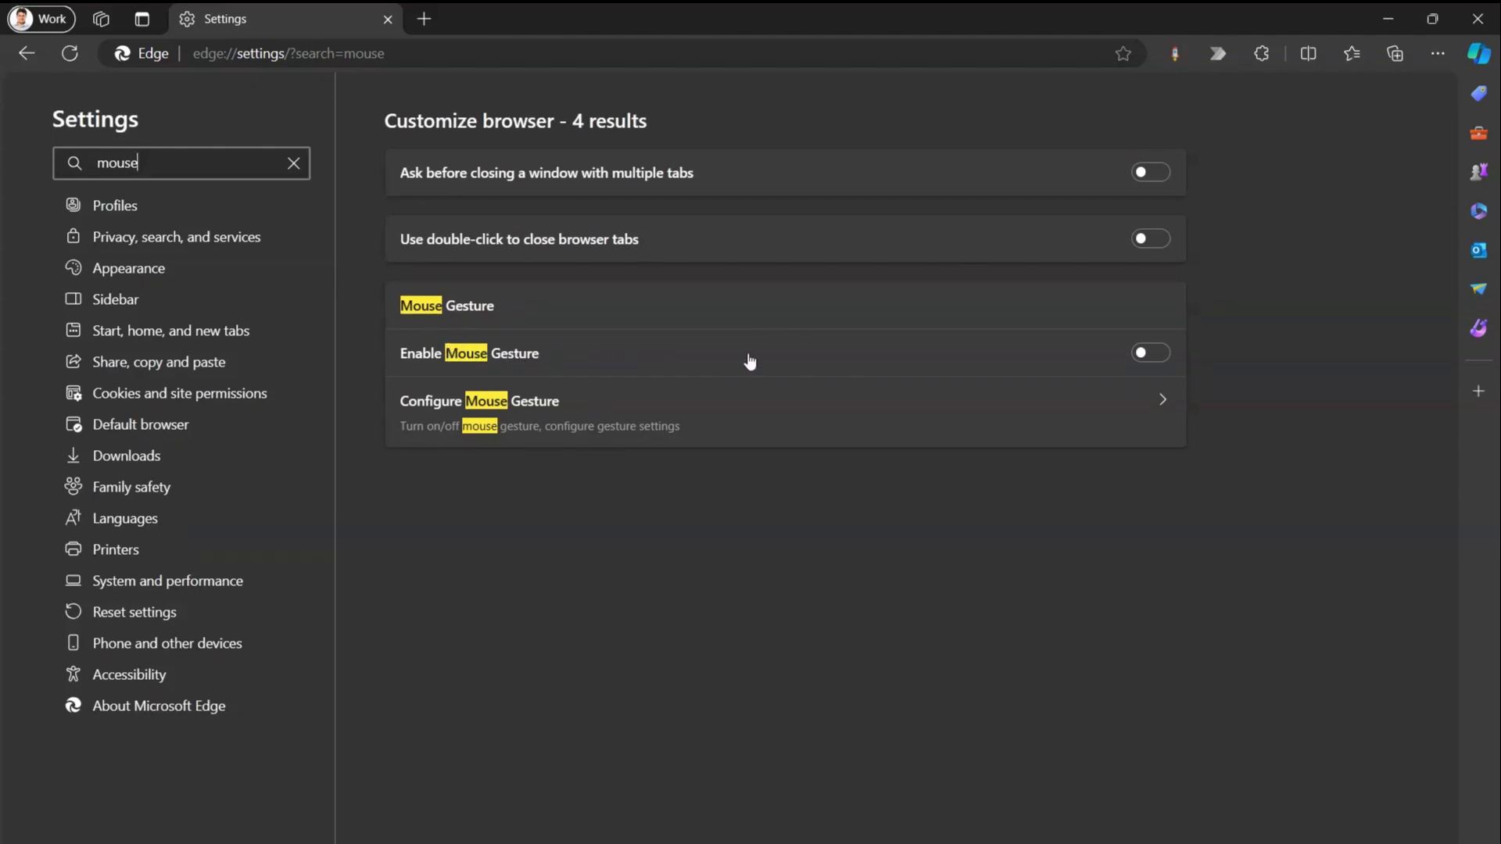
left_click(1161, 358)
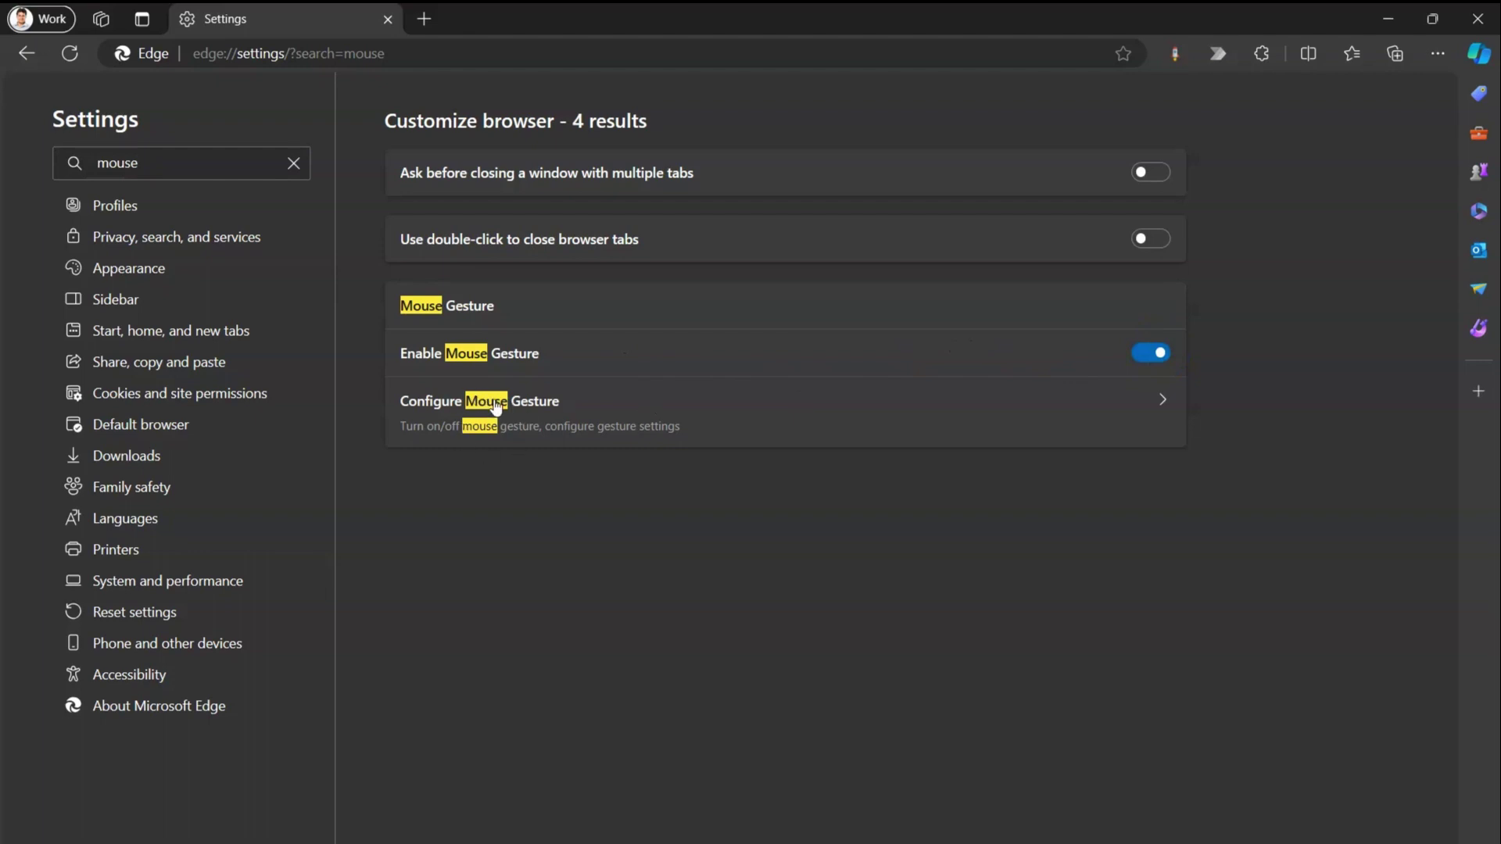
left_click(1160, 402)
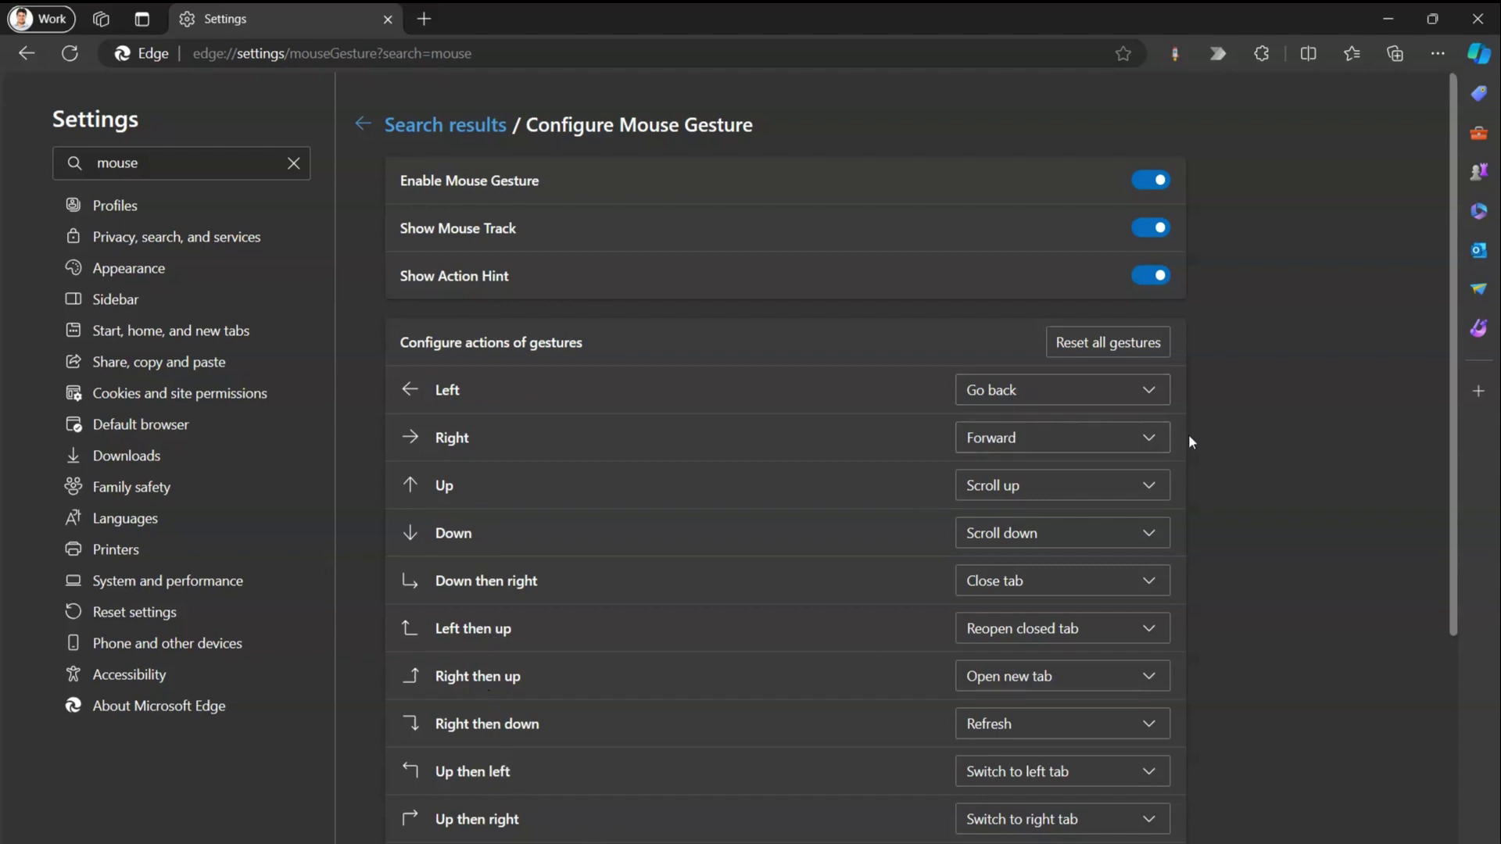
Step: Load the Power Platform evangelist's website, suggested for "gir", in two new browser tabs
left_click(432, 26)
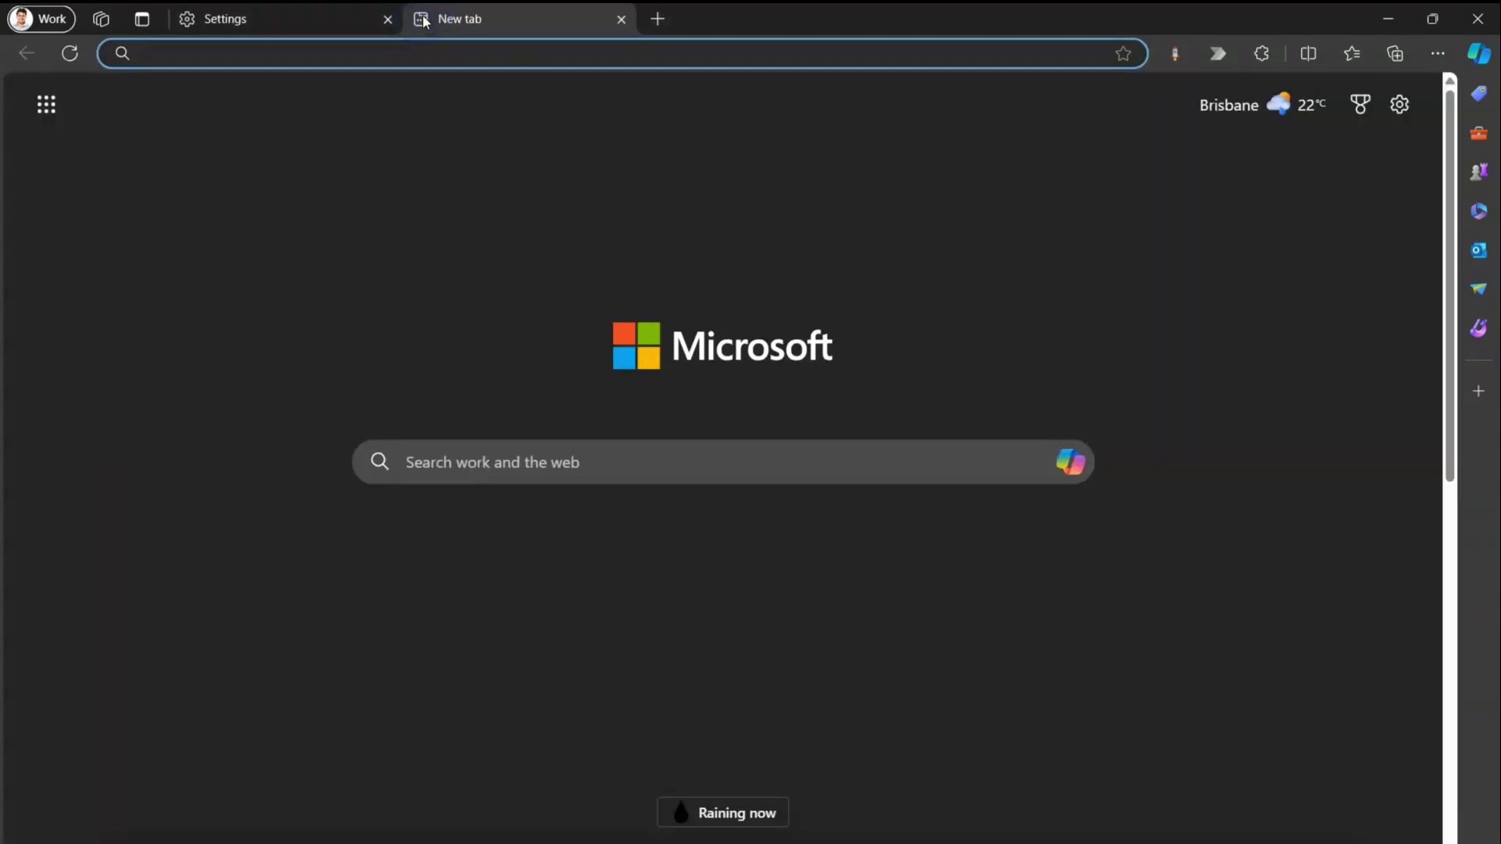
type("gir")
key("Return")
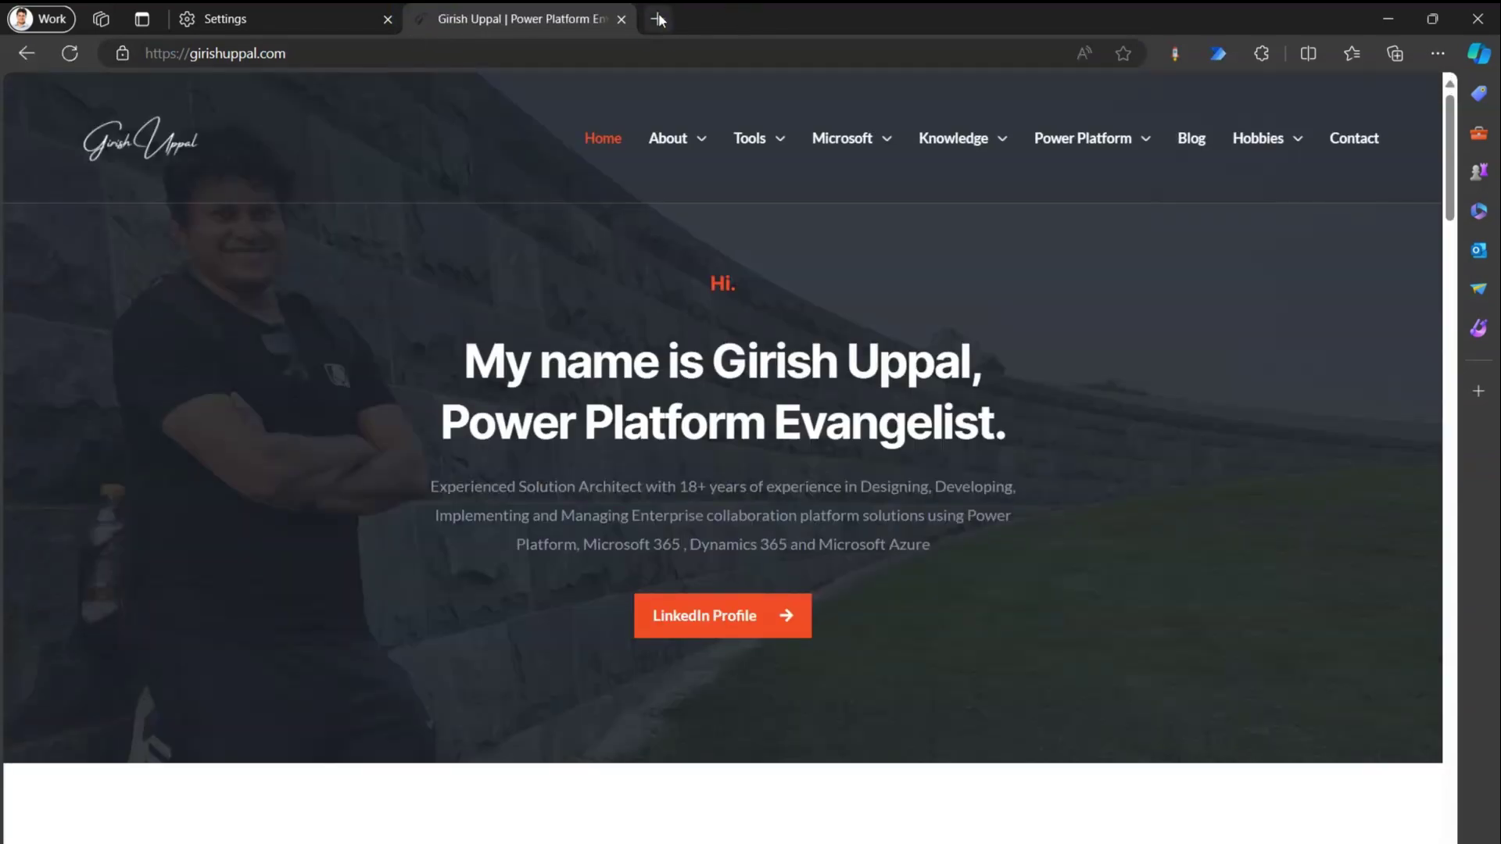
left_click(659, 20)
type("gir")
key("Return")
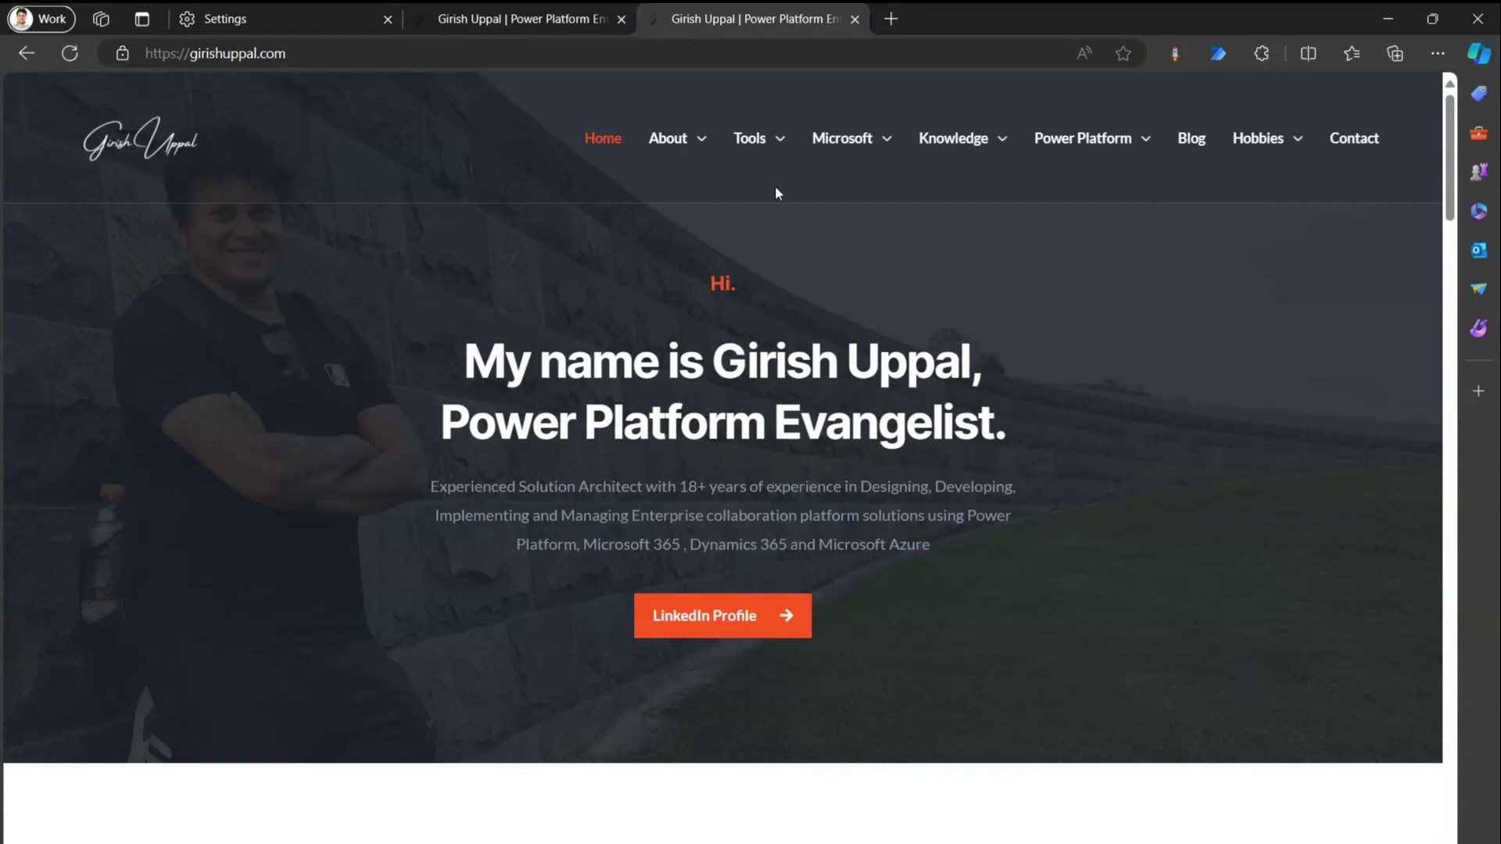
Step: Visit the site's Periodic Table page and its General Utilities page in the second site tab
mouse_move(751, 139)
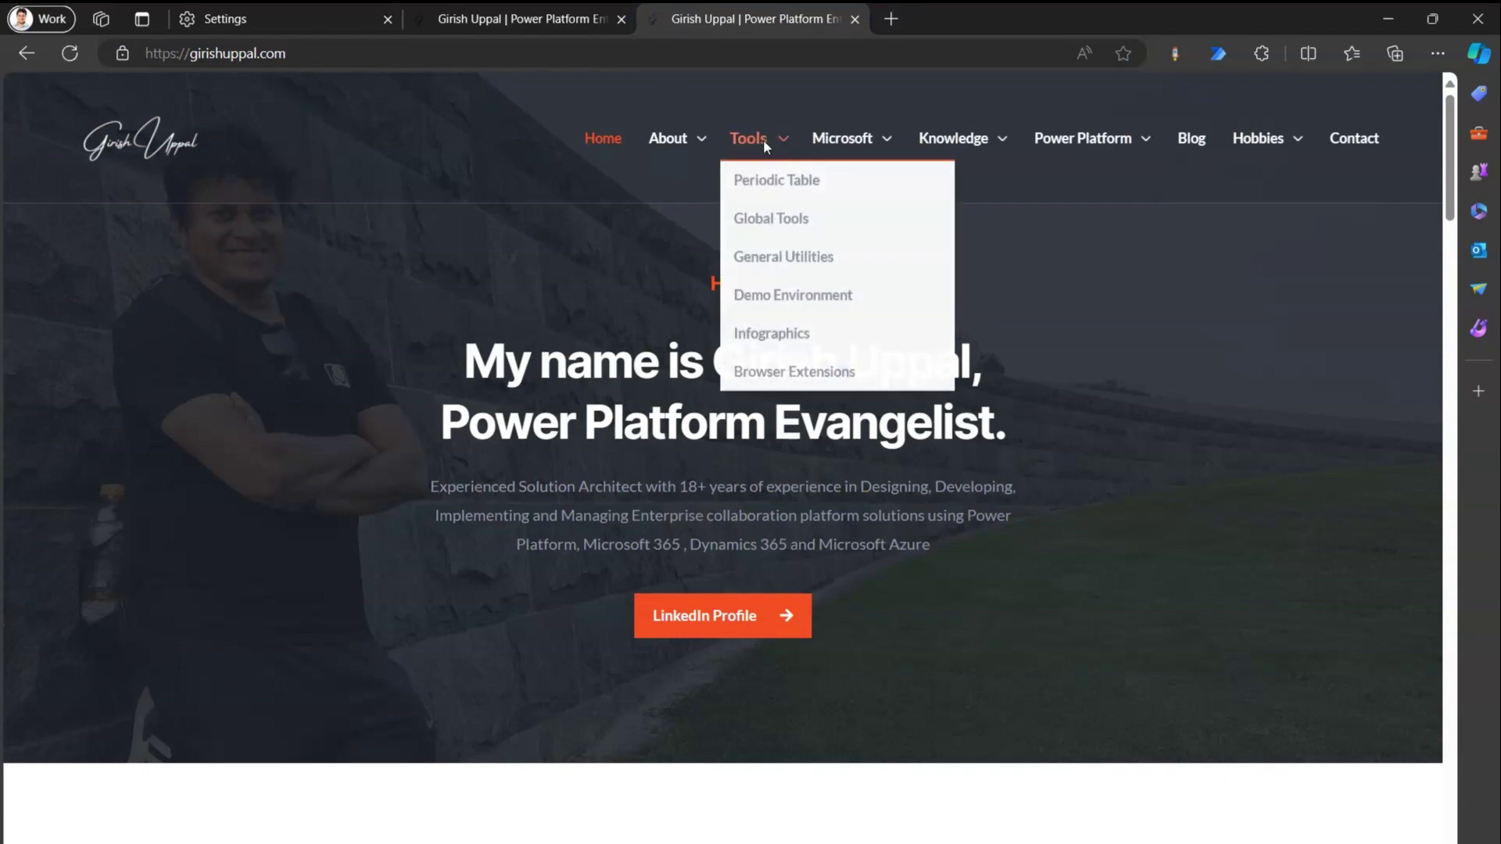
left_click(765, 187)
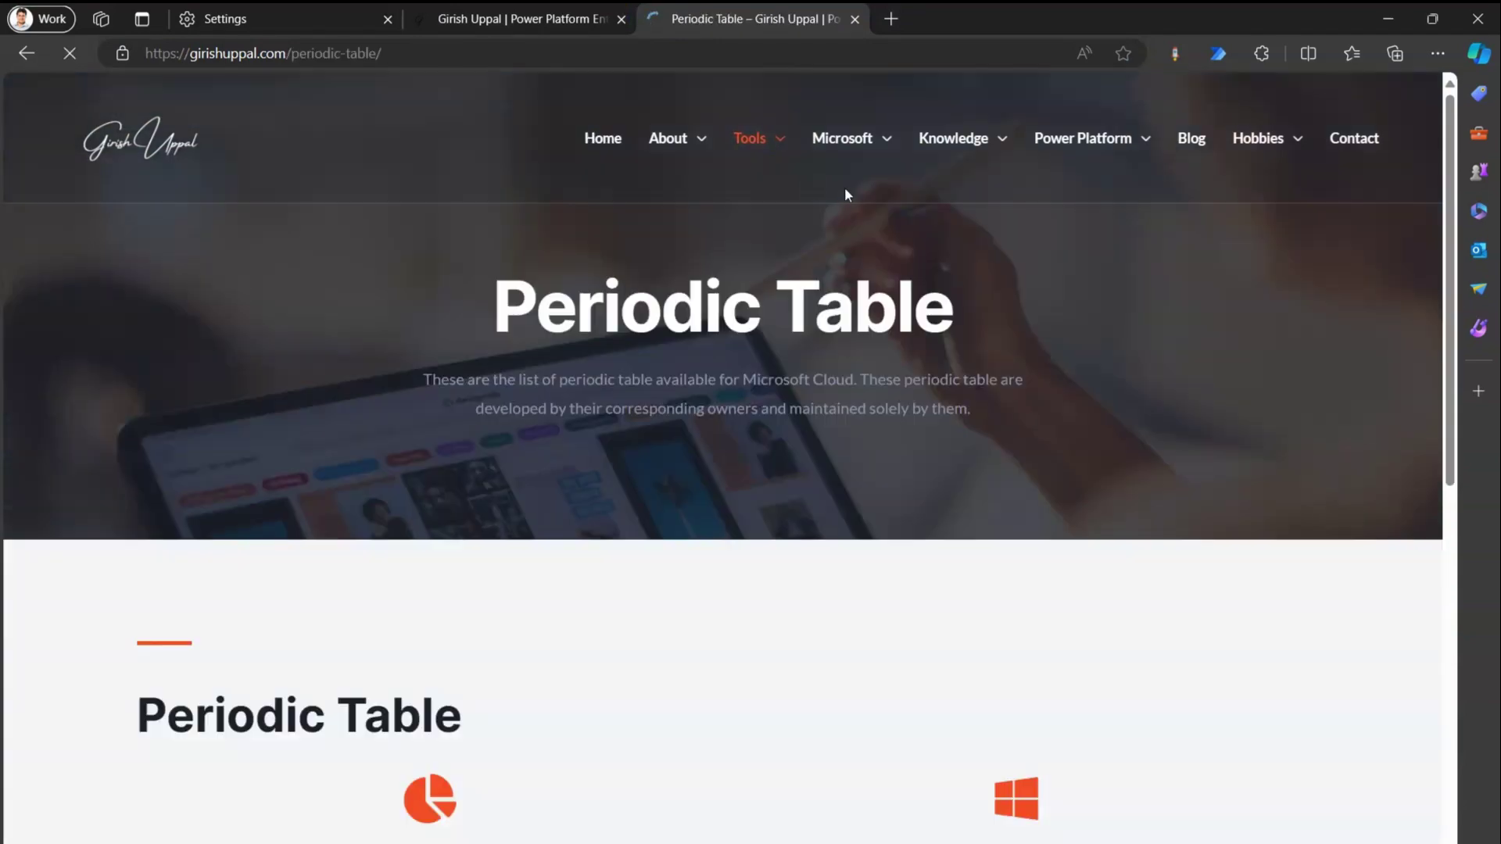
mouse_move(781, 160)
left_click(778, 257)
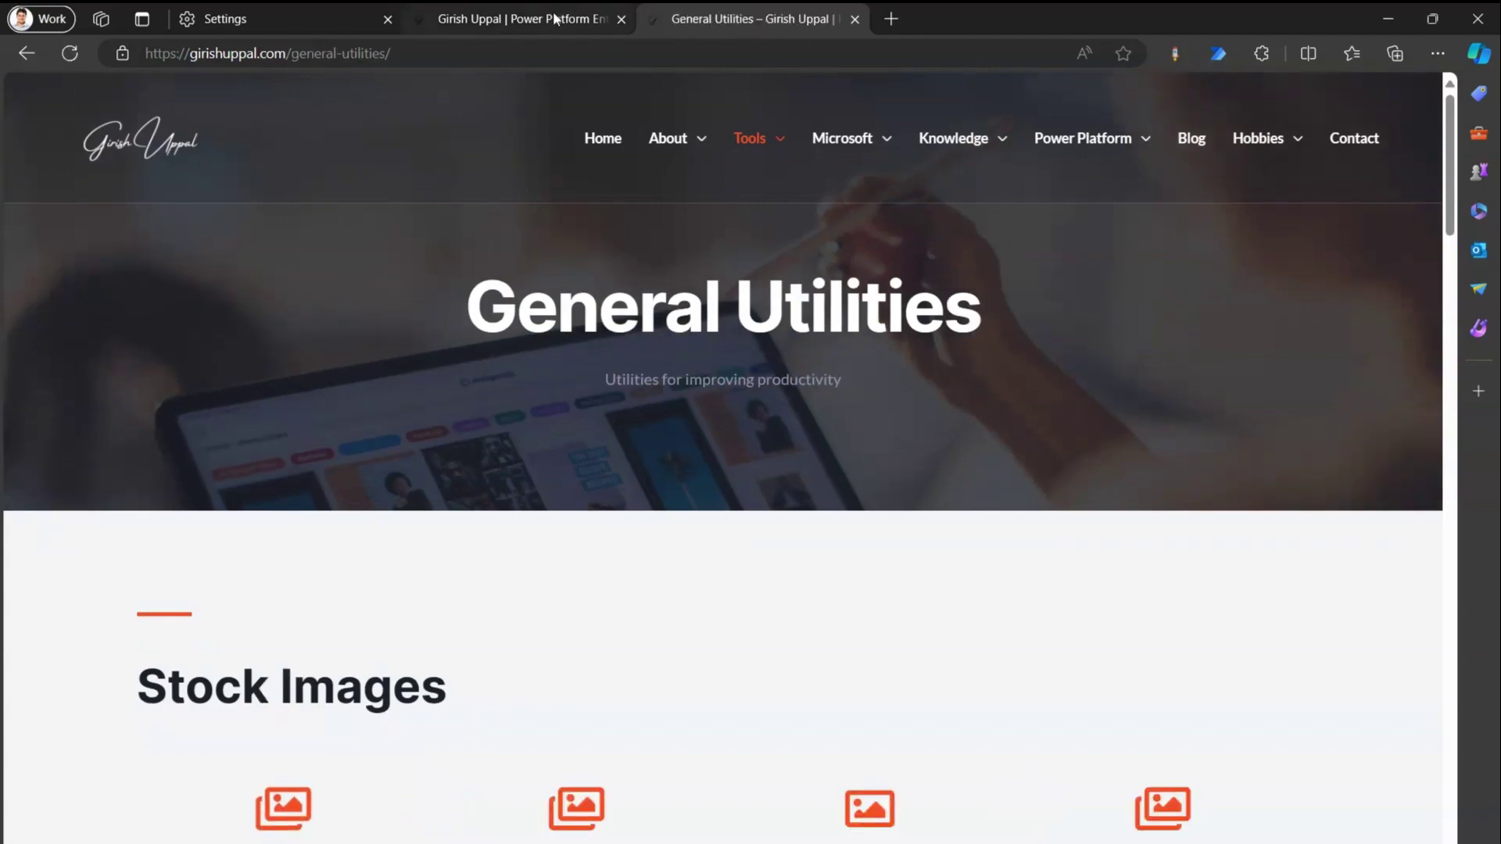
Step: Return to the tab showing the site's home page and go back one page with the Left mouse gesture
left_click(486, 16)
left_click(711, 19)
left_click(577, 19)
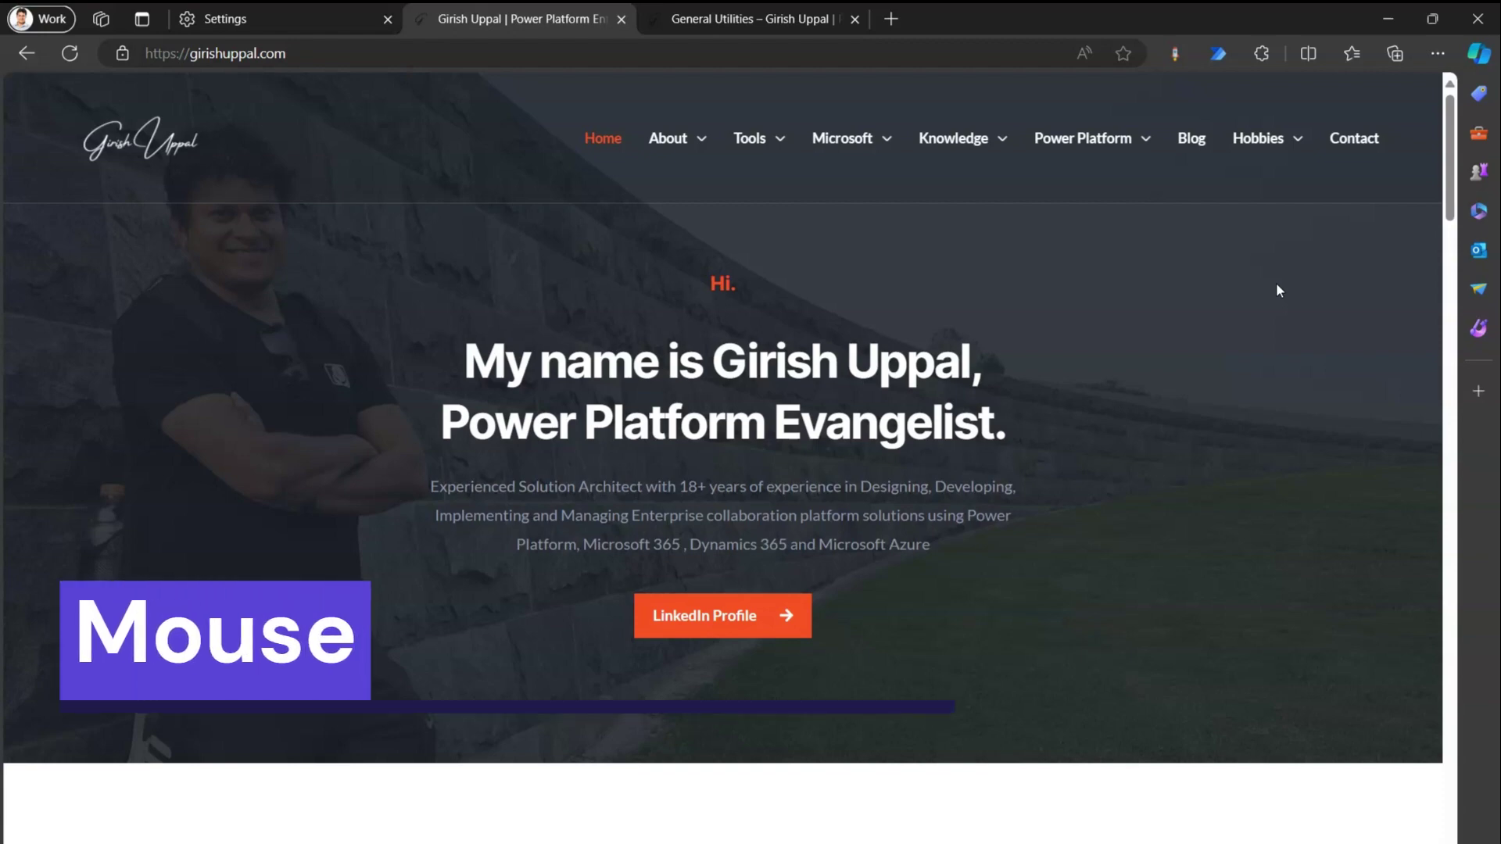
left_click_drag(1226, 287, 1134, 291)
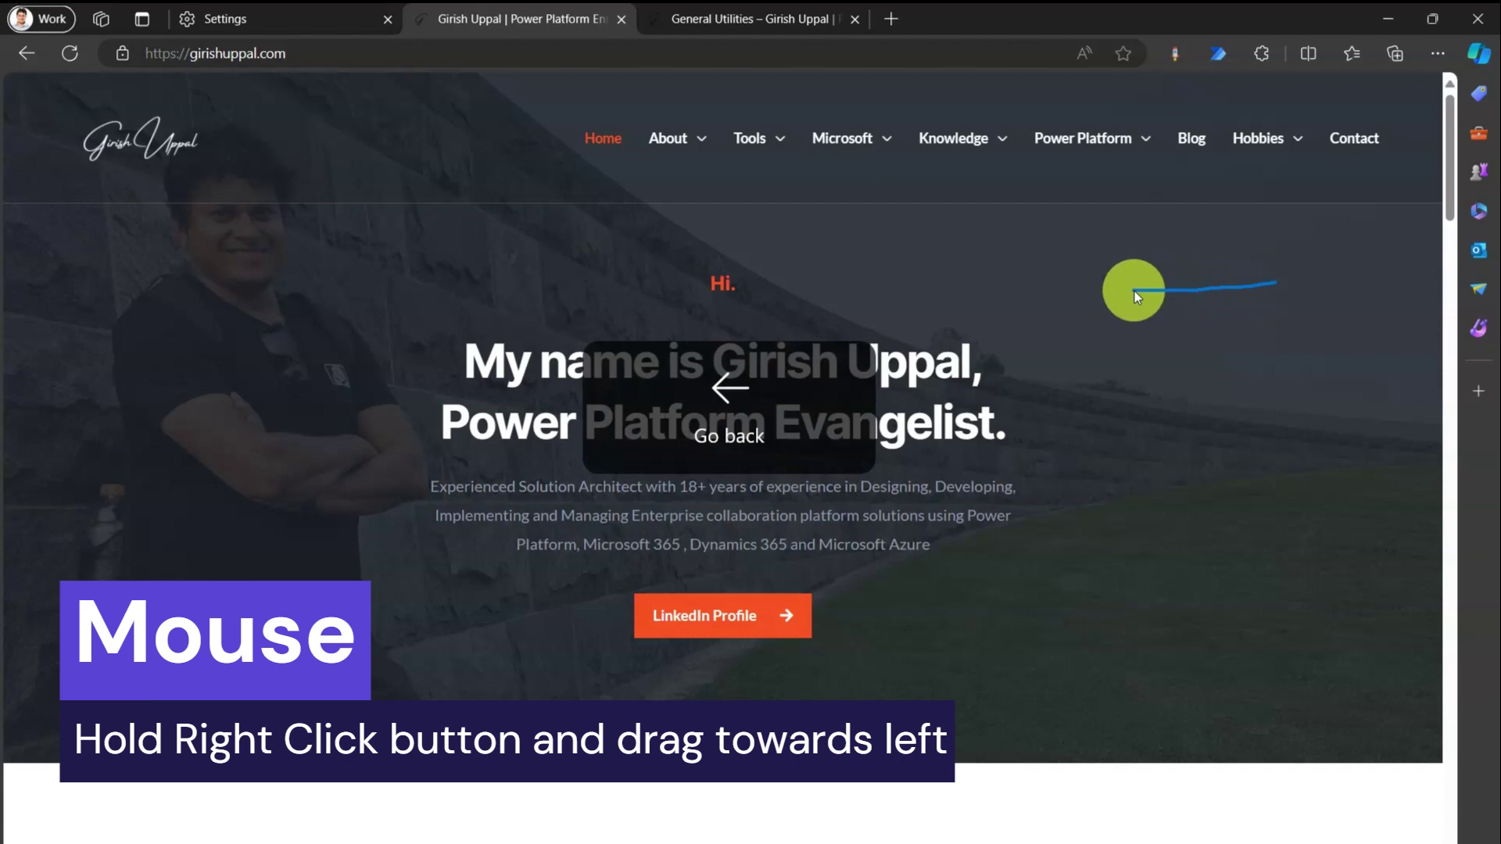
left_click_drag(1135, 292, 1136, 292)
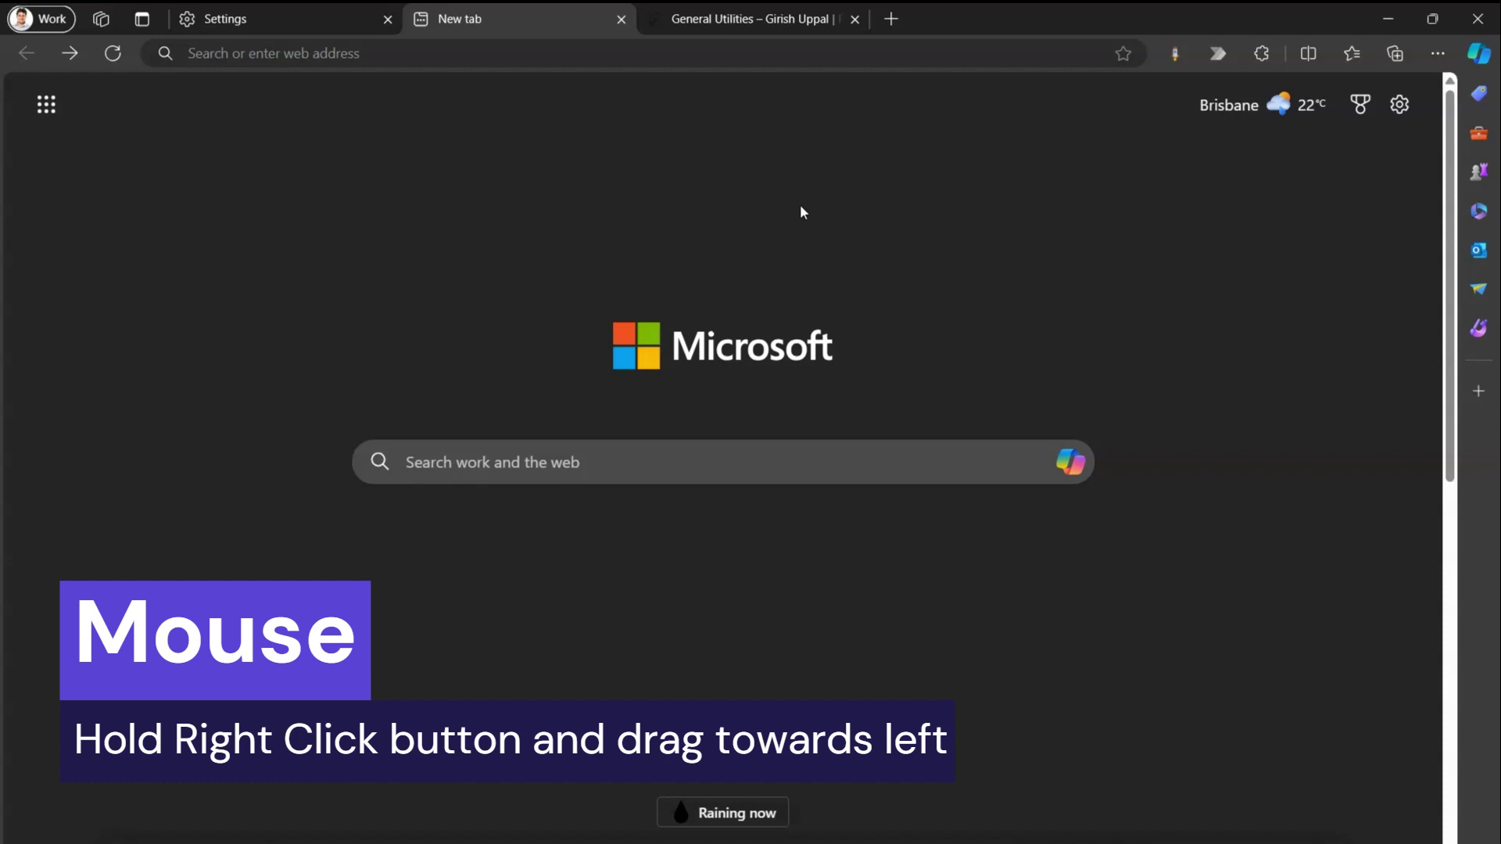
Step: In the General Utilities tab, go back page by page to the new tab page with the Left mouse gesture
left_click(794, 17)
mouse_move(954, 181)
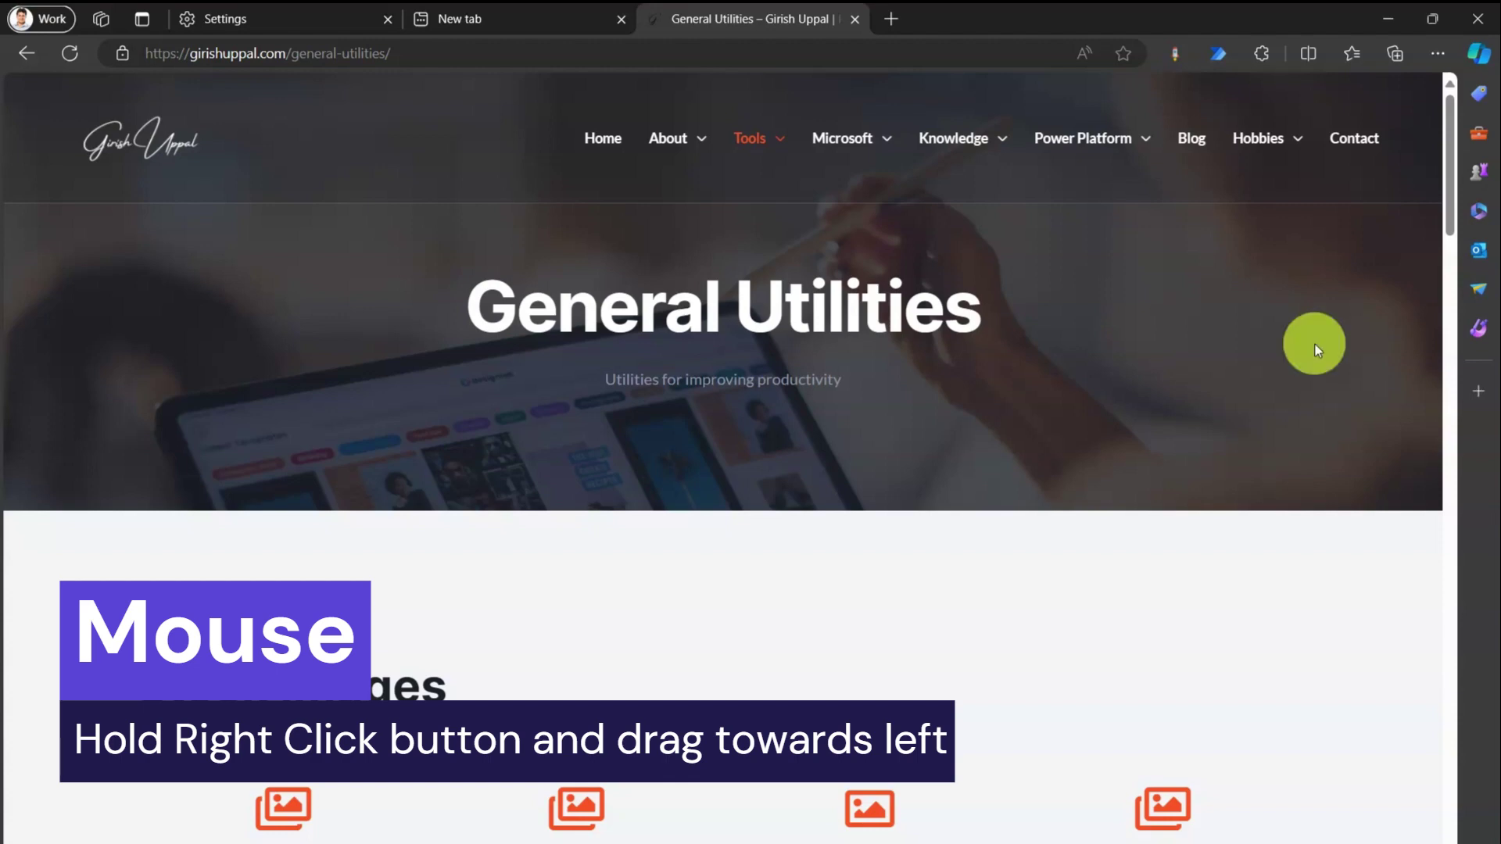
left_click_drag(1315, 344, 1202, 353)
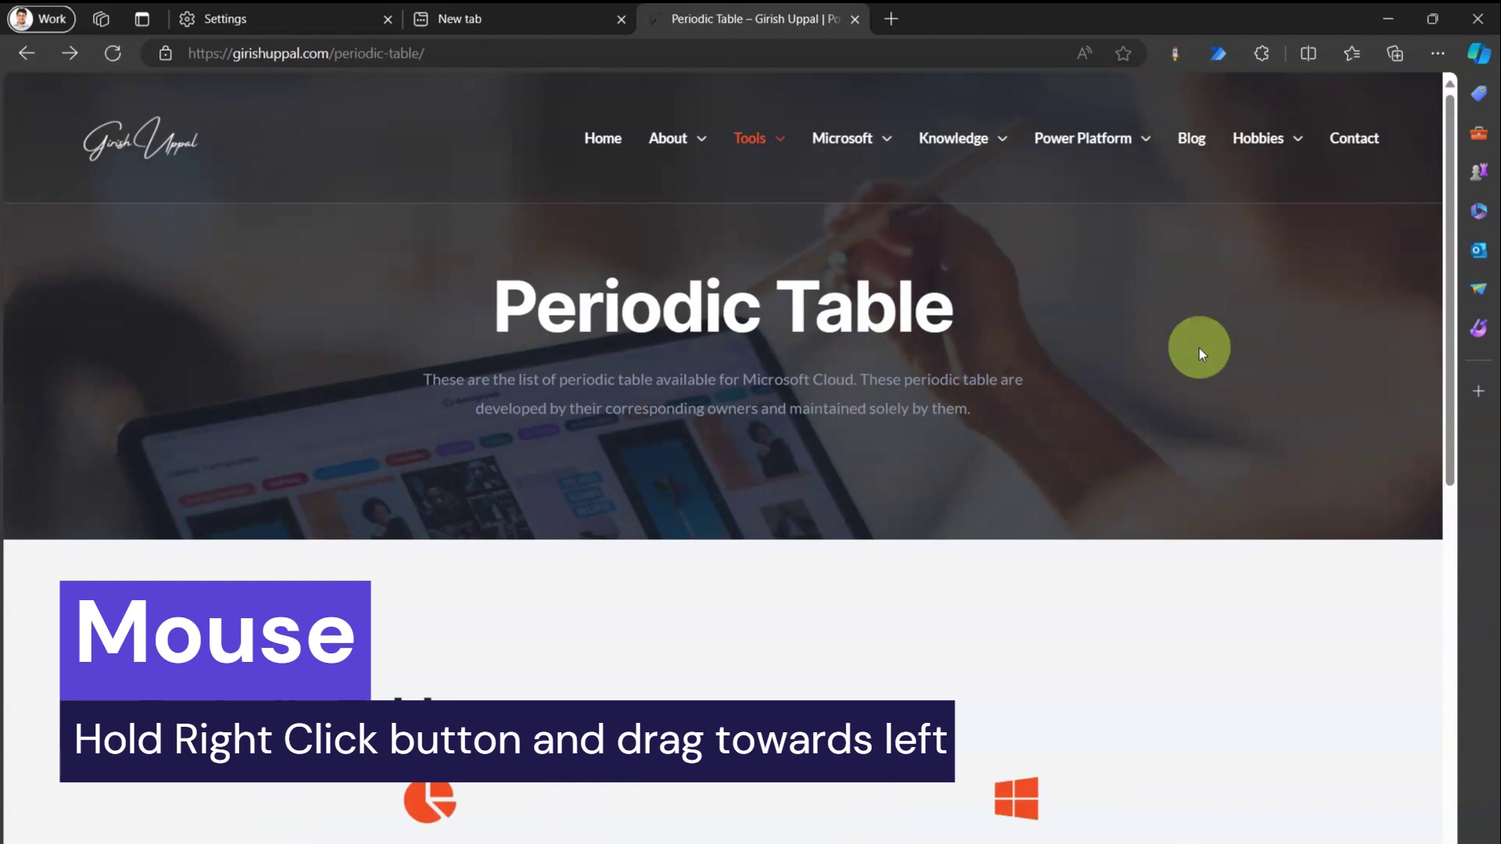
left_click_drag(1276, 325, 1160, 345)
right_click(1189, 368)
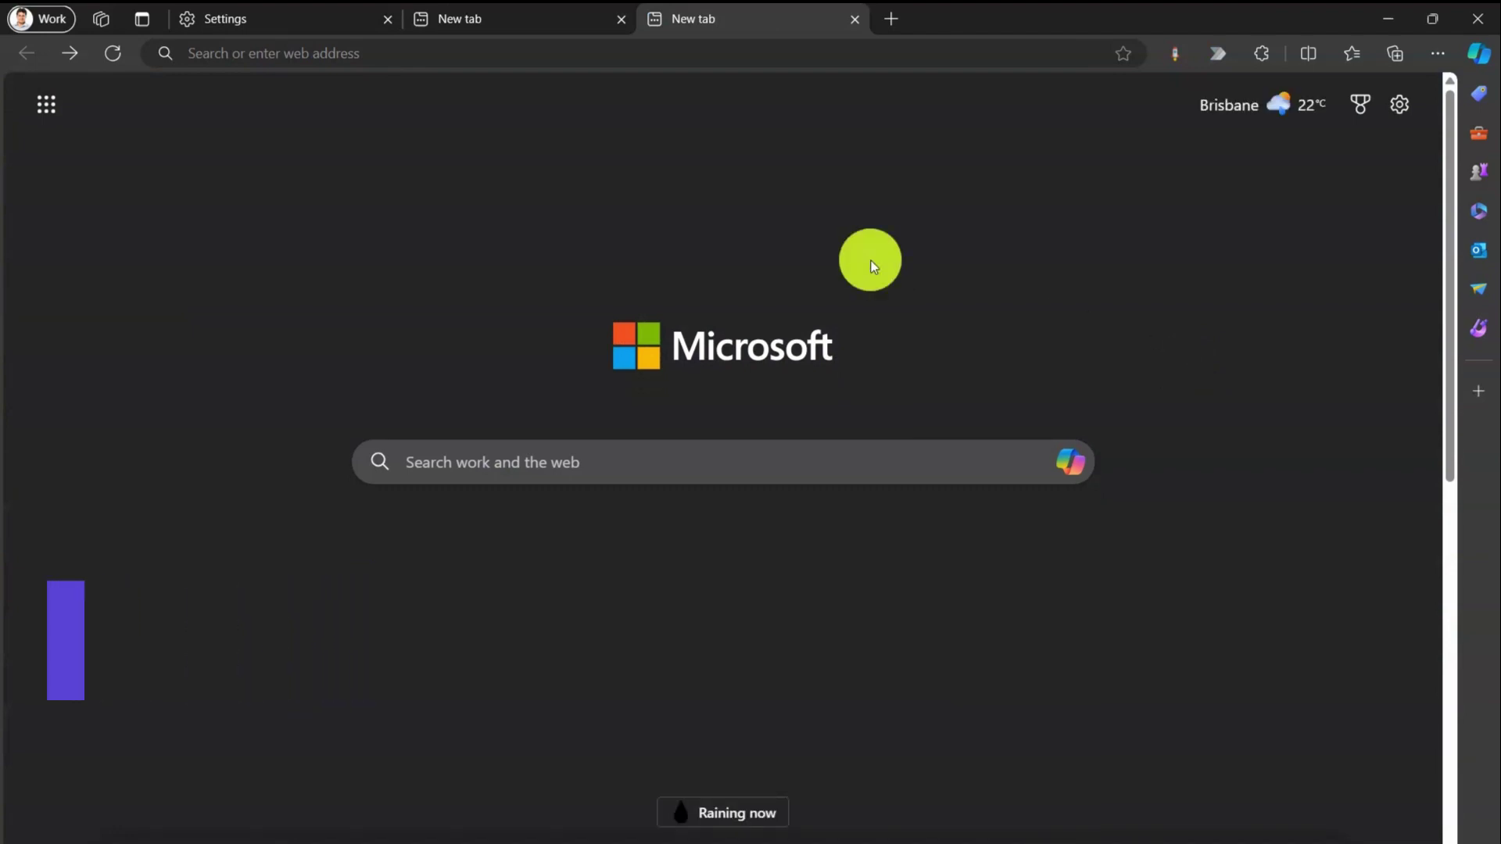
Step: Go forward through the site's home page and Periodic Table to General Utilities with the Right mouse gesture
right_click(872, 261)
right_click(839, 187)
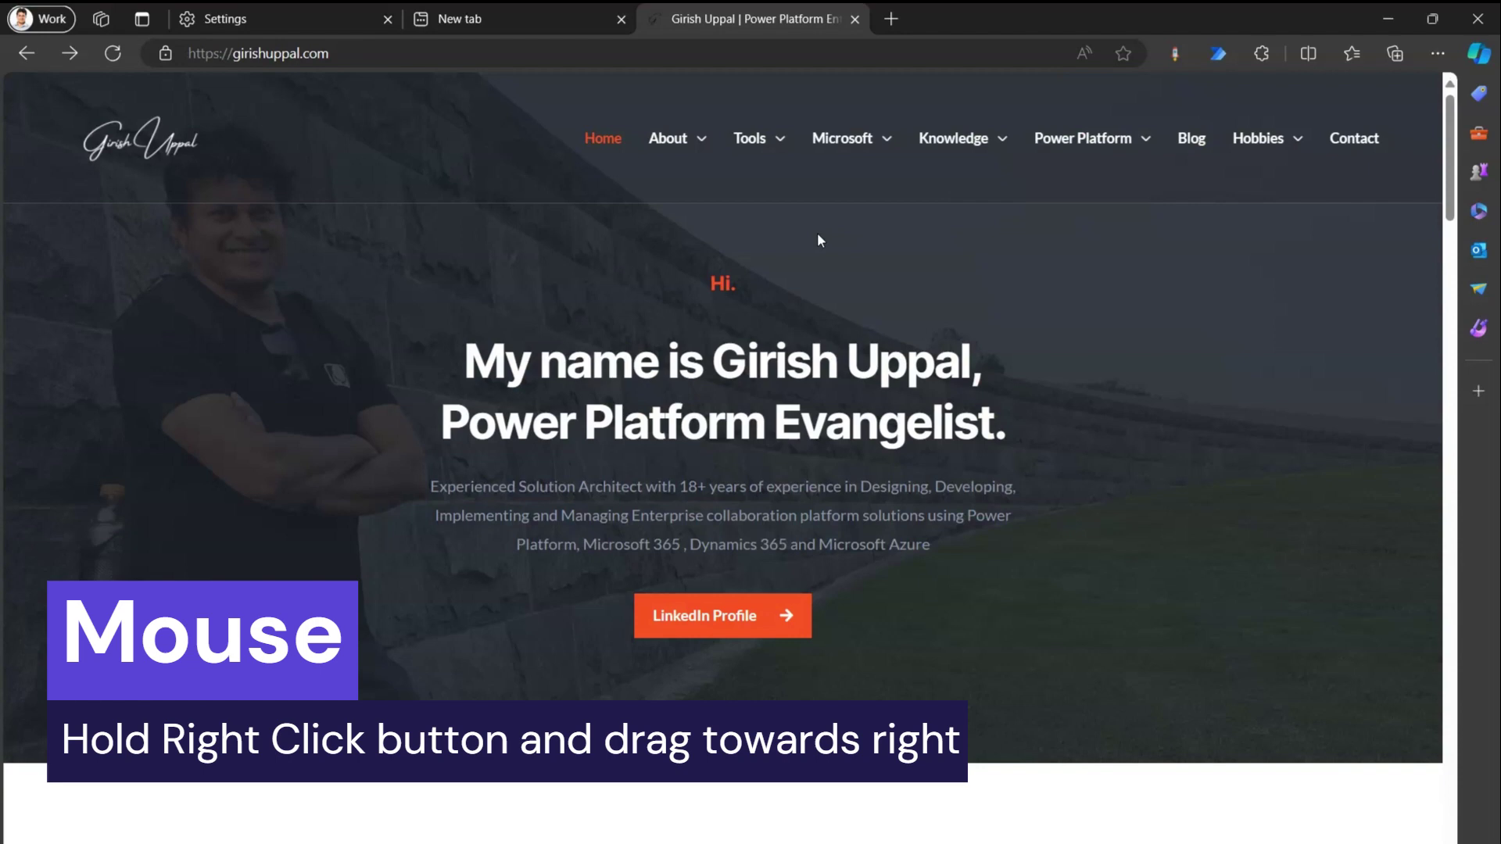
left_click_drag(818, 232, 932, 224)
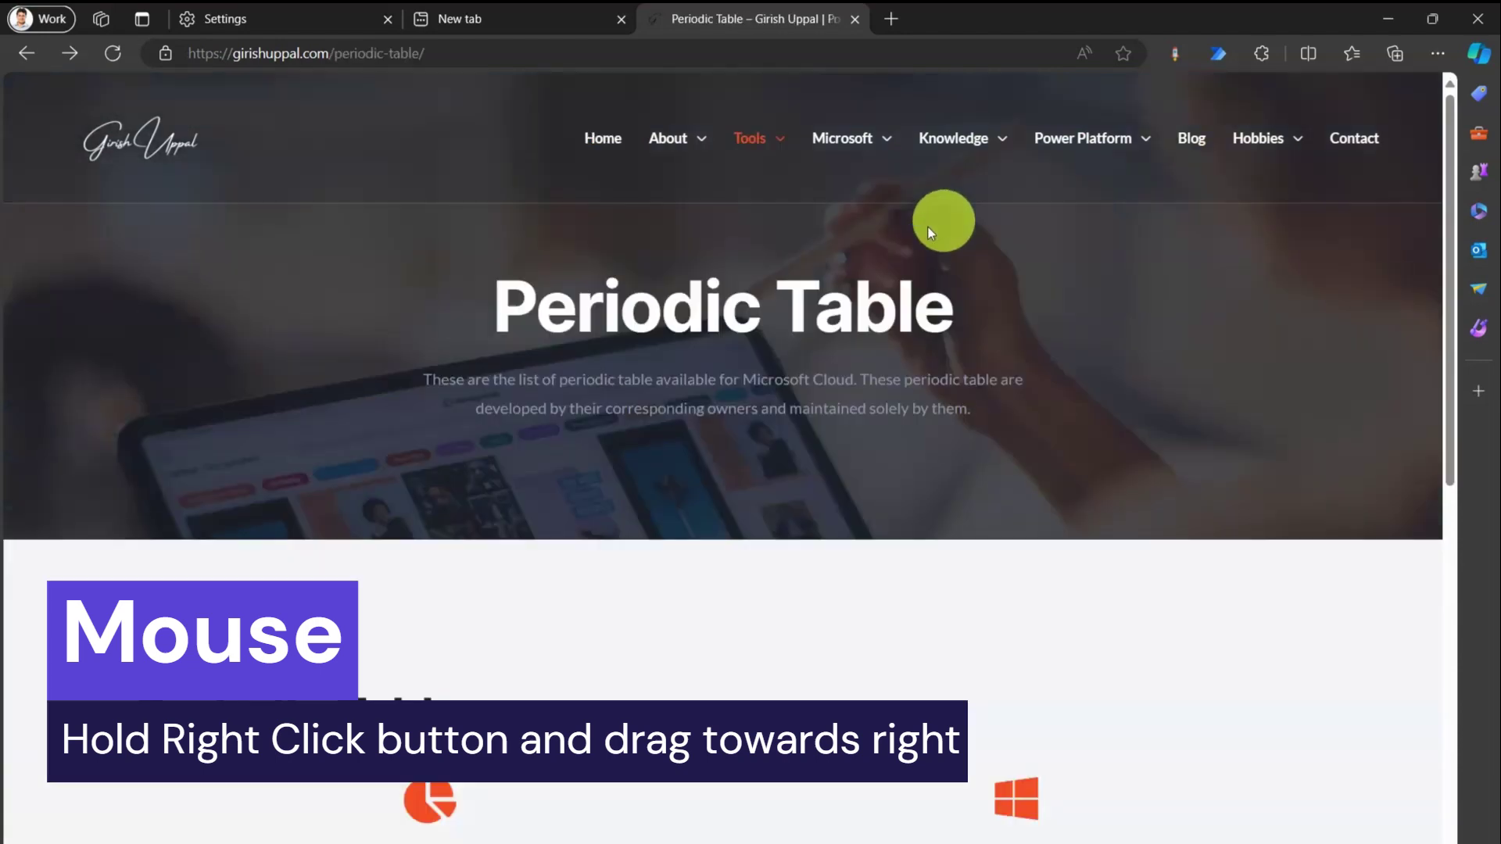
mouse_move(851, 246)
left_mouse_down()
mouse_move(1016, 235)
mouse_move(1193, 247)
mouse_move(1096, 264)
mouse_move(1146, 251)
mouse_move(1069, 251)
left_mouse_up()
Step: Use the Left mouse gesture to return to the new tab page and the Right gesture to reach General Utilities again
left_click_drag(1251, 369, 1075, 363)
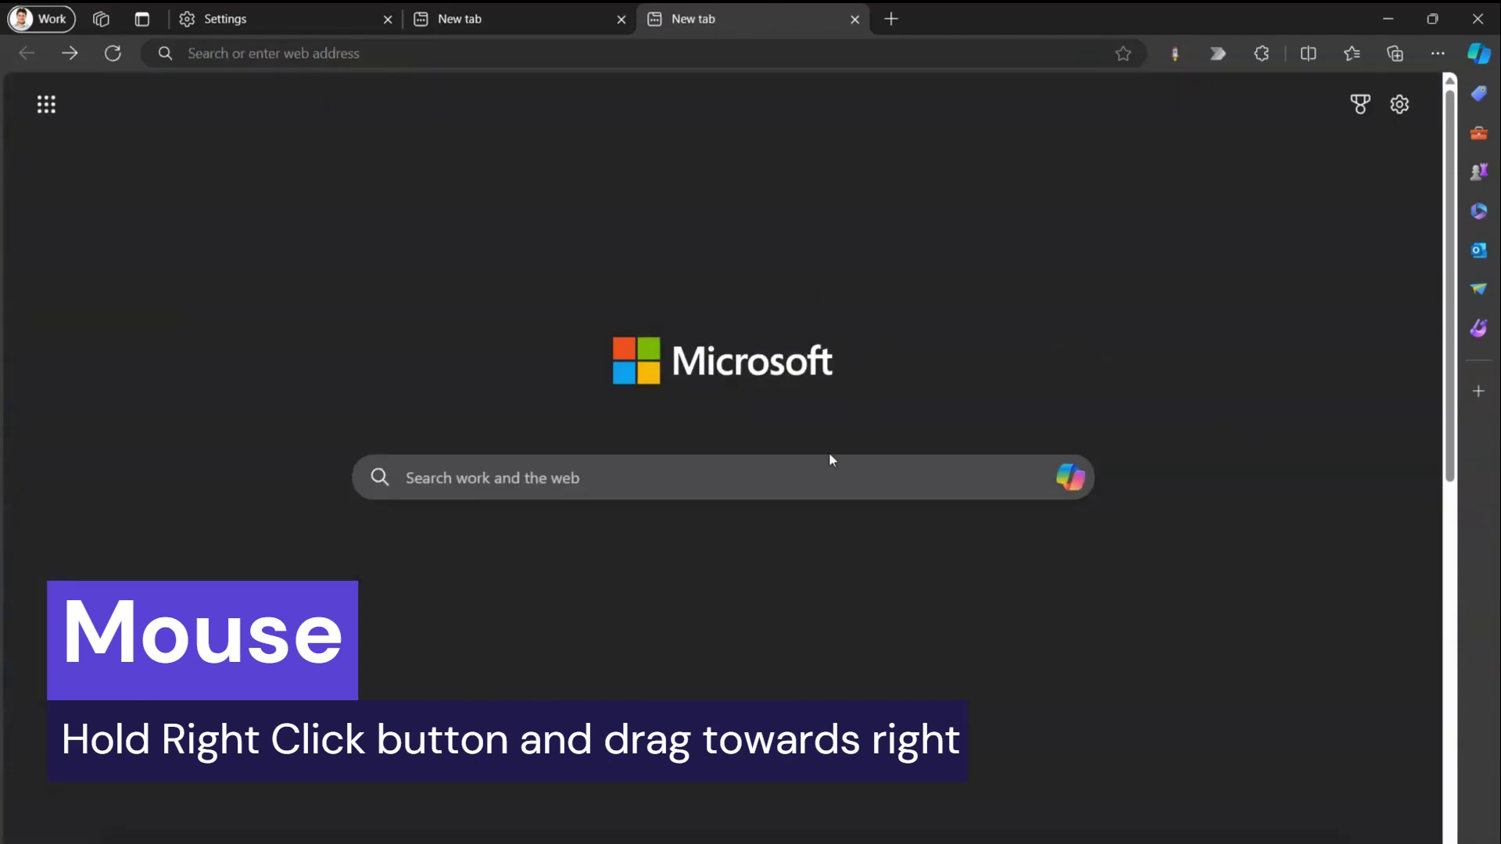
left_click_drag(857, 309, 967, 313)
left_click_drag(865, 304, 967, 305)
mouse_move(882, 255)
left_mouse_down()
mouse_move(977, 261)
mouse_move(962, 266)
left_mouse_up()
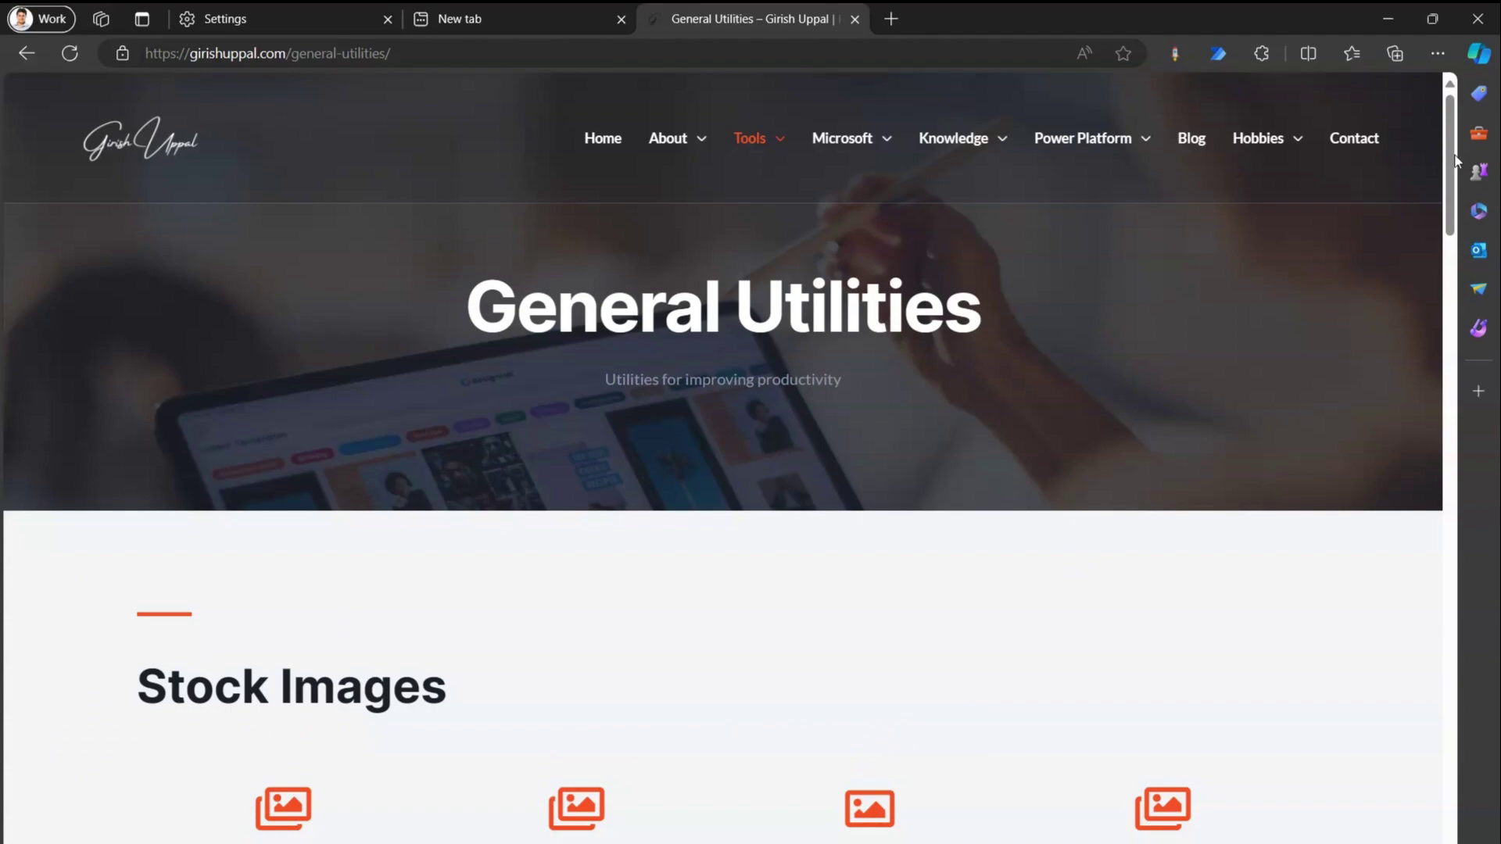
Step: Look through the General Utilities page from Stock Images down to the Video Editor section and footer
mouse_move(1453, 155)
left_mouse_down()
mouse_move(1485, 785)
mouse_move(1474, 133)
left_mouse_up()
scroll(1196, 328, "down", 9)
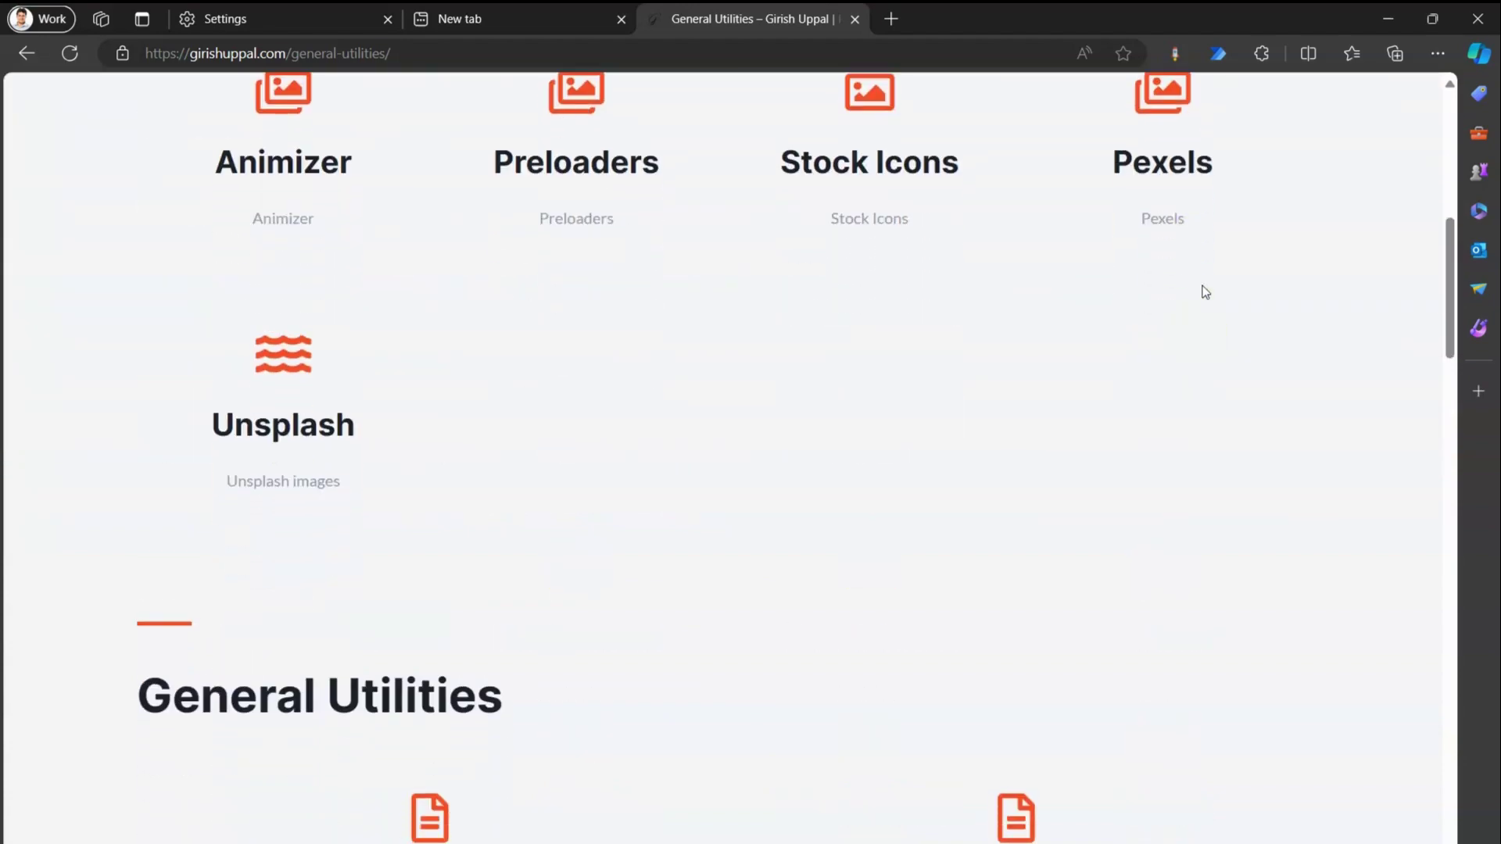
scroll(1216, 375, "down", 20)
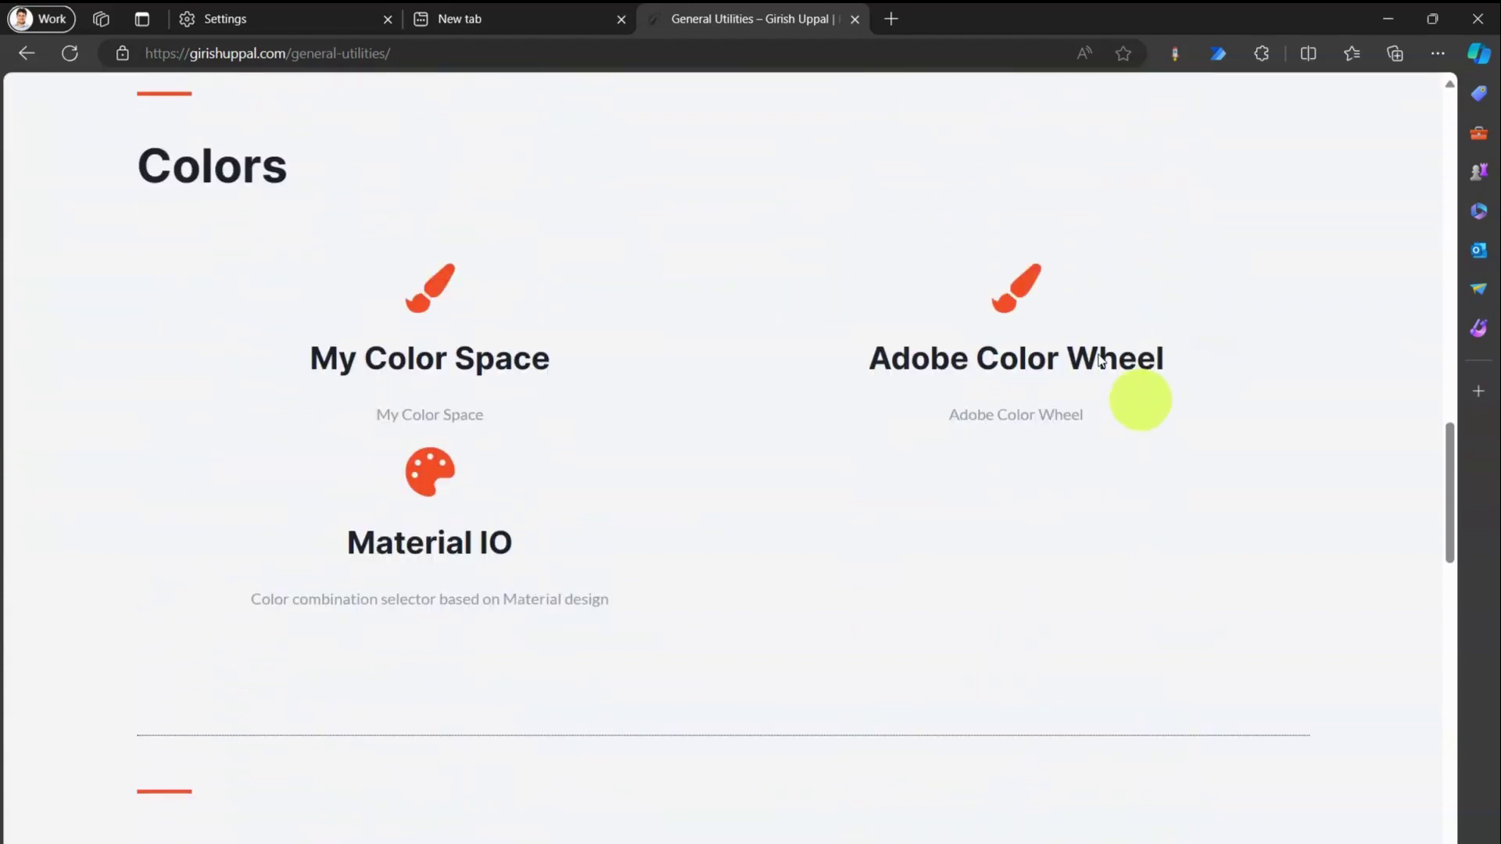
scroll(1032, 351, "down", 19)
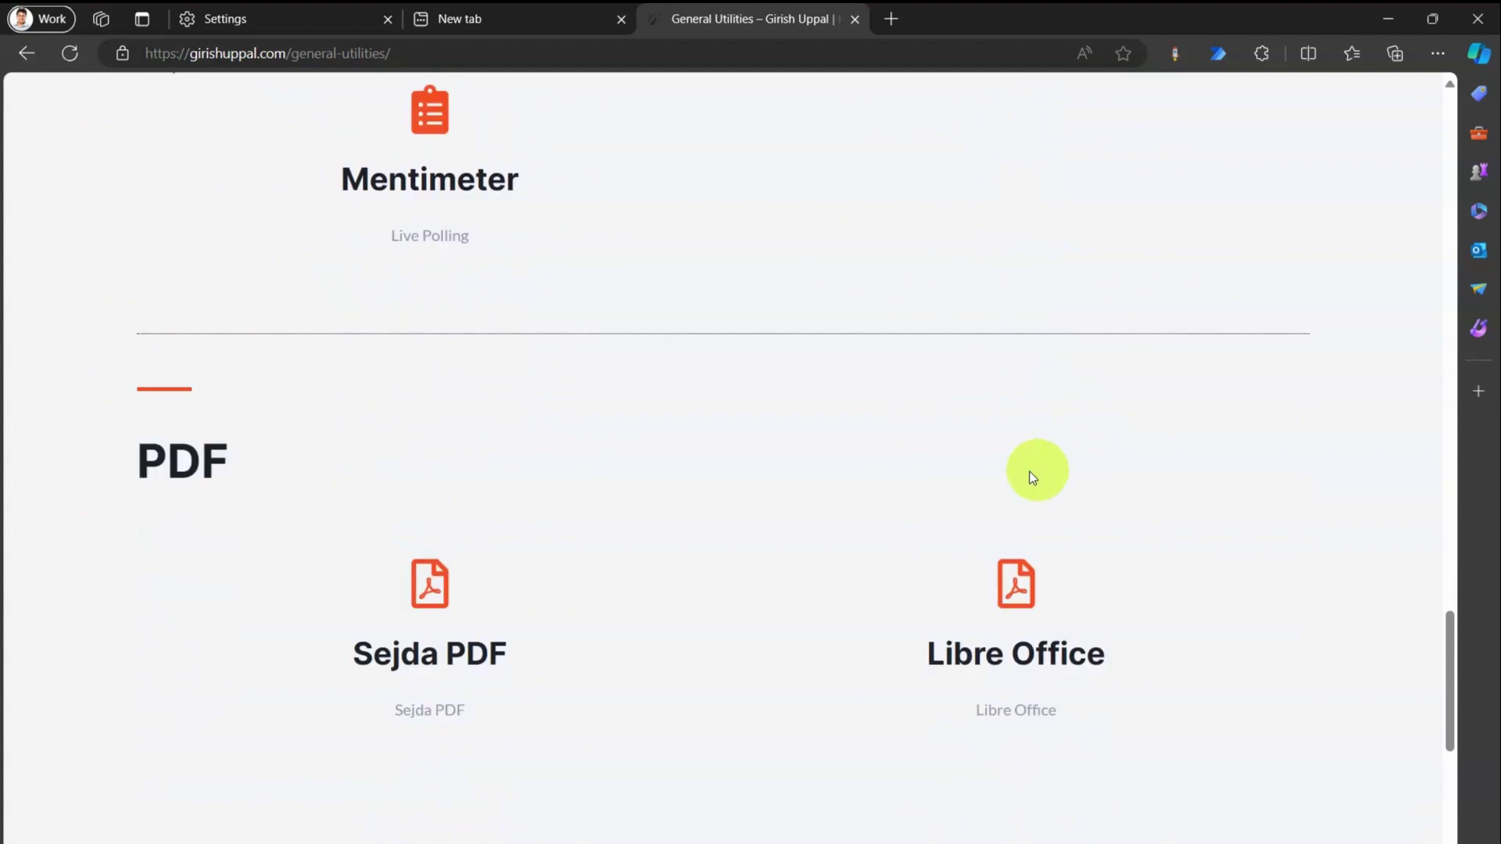
scroll(991, 374, "down", 3)
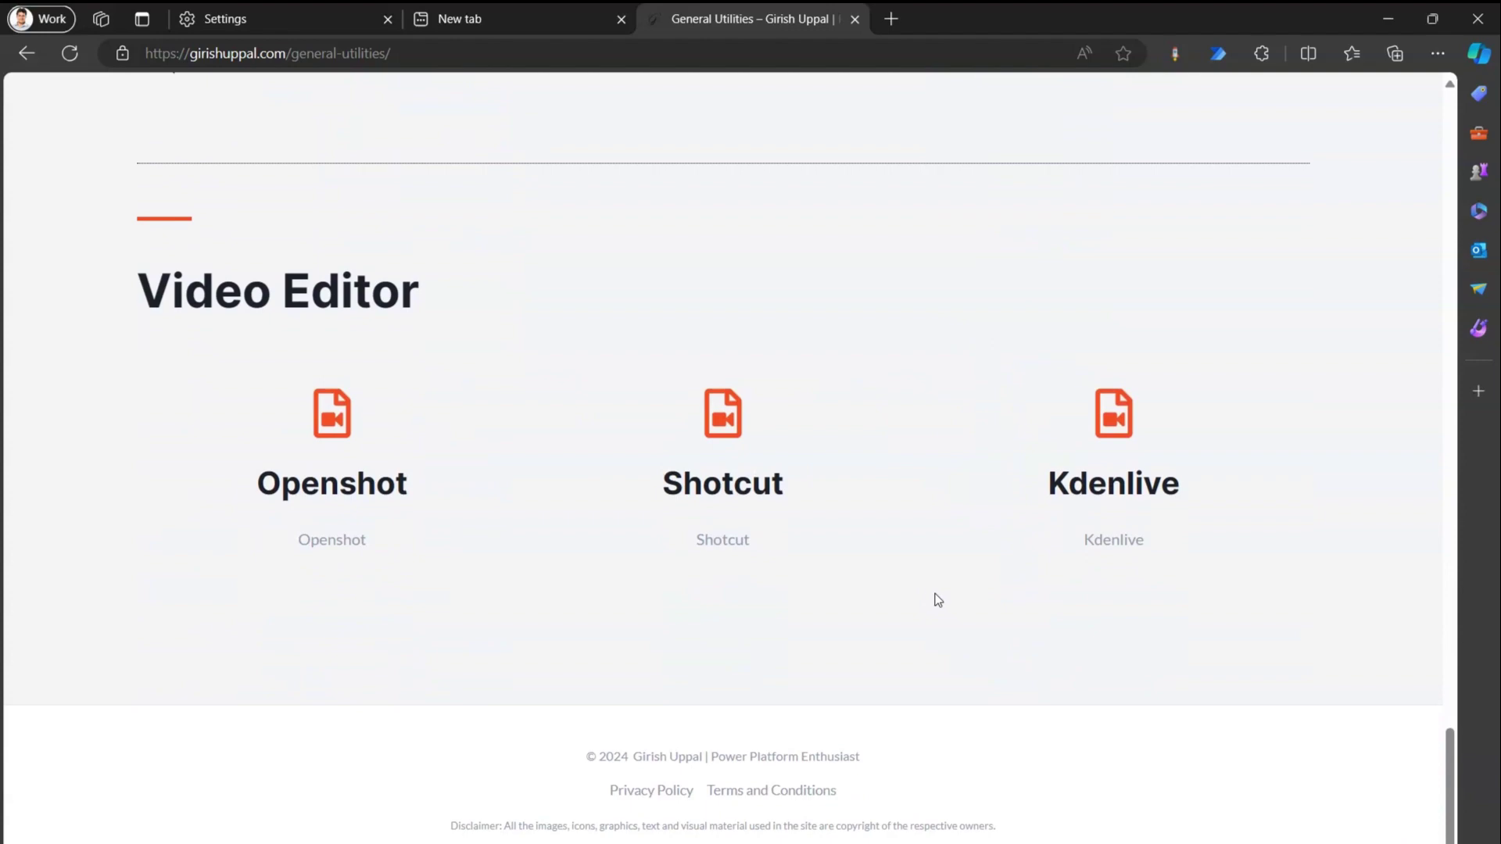
Step: Return to the top of the General Utilities page with the Up mouse gesture, and use the Down gesture towards the Stock Images section
scroll(950, 477, "up", 10)
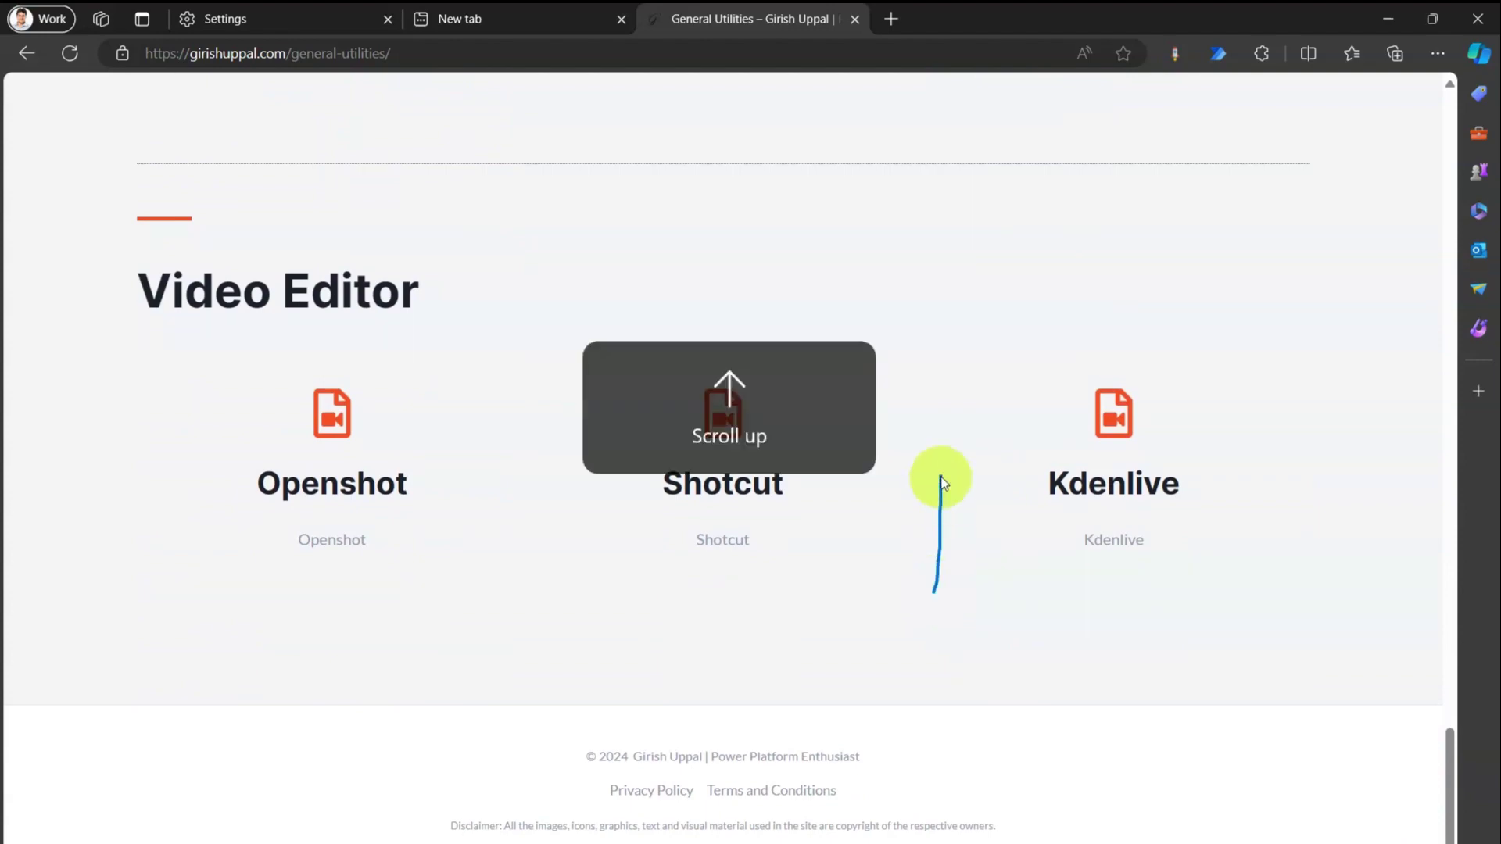
scroll(953, 387, "up", 15)
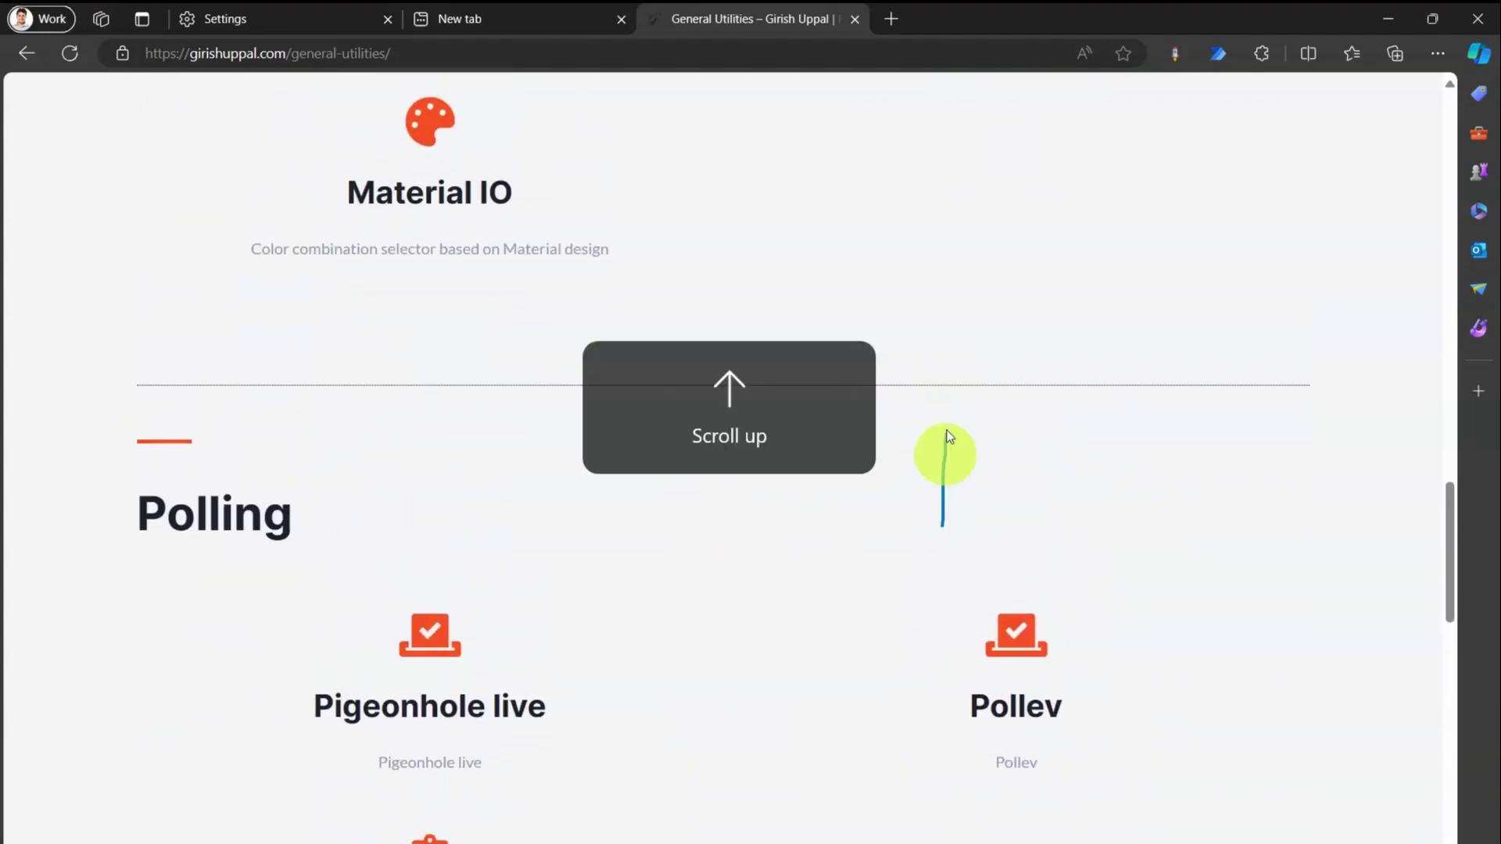
scroll(884, 469, "up", 15)
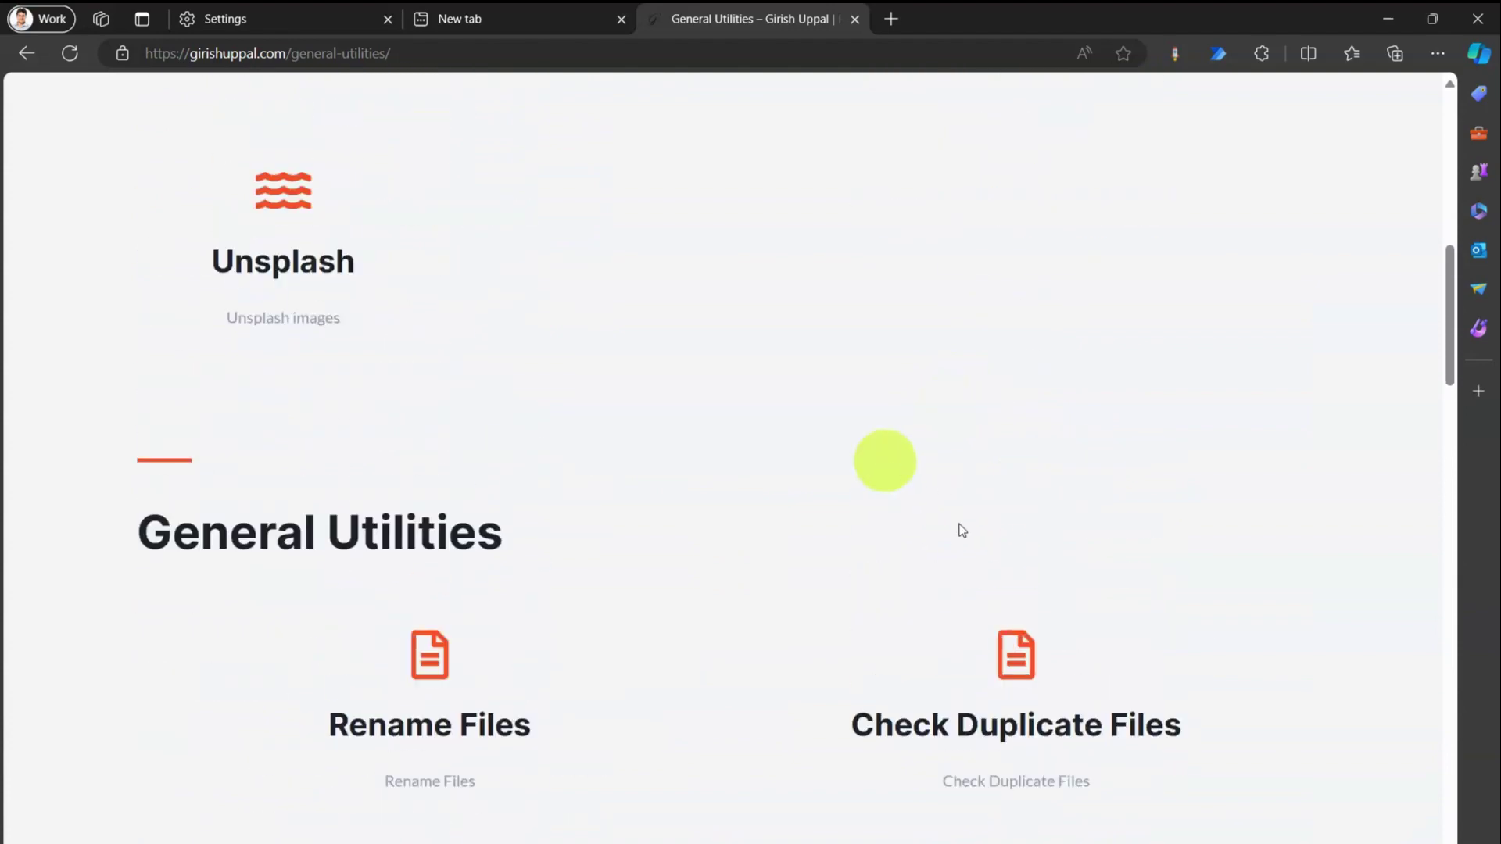
scroll(994, 512, "up", 5)
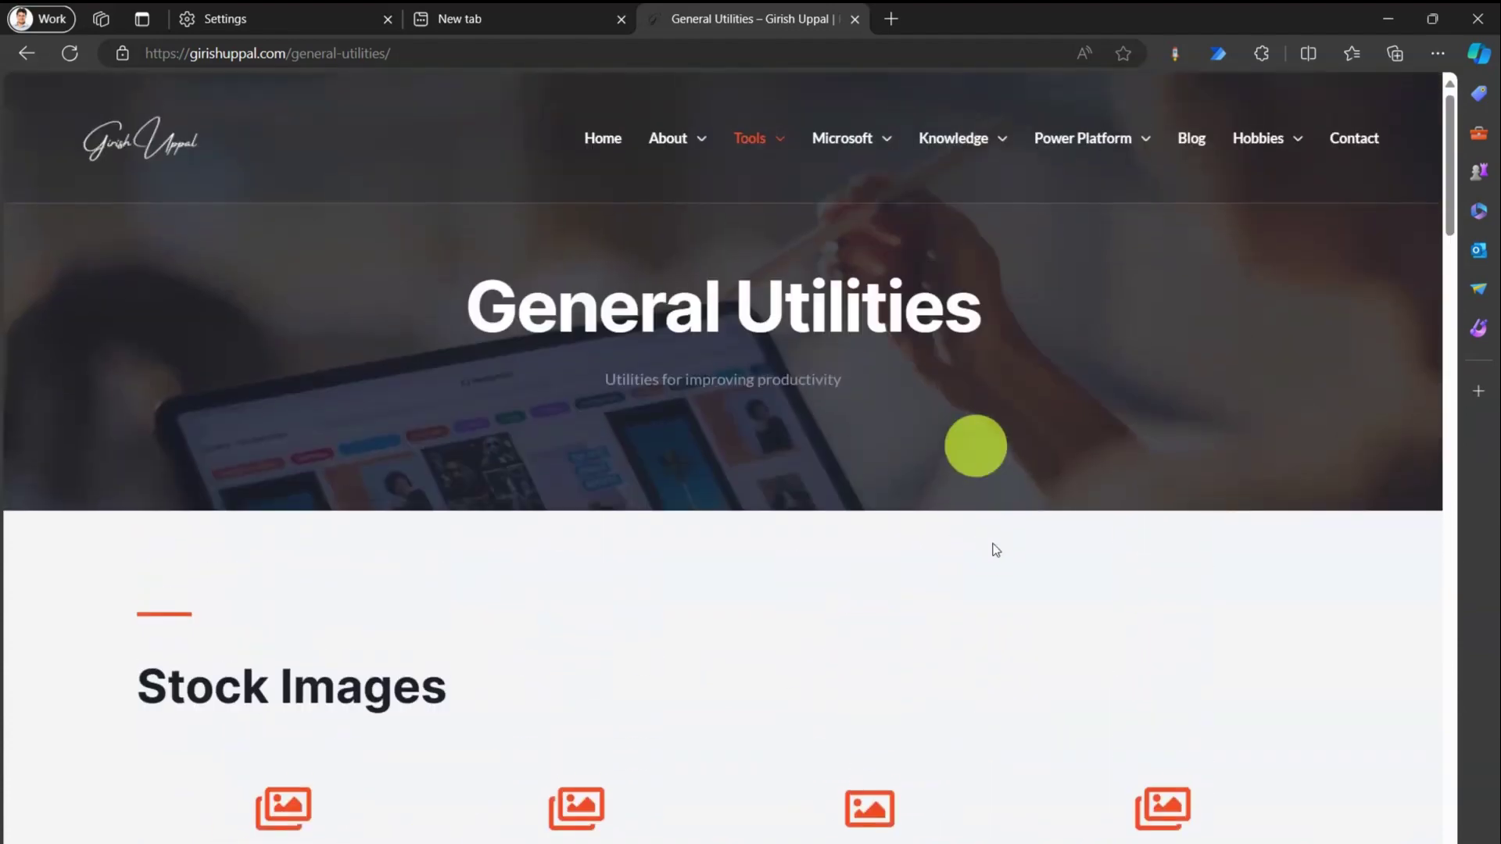
scroll(1006, 446, "down", 10)
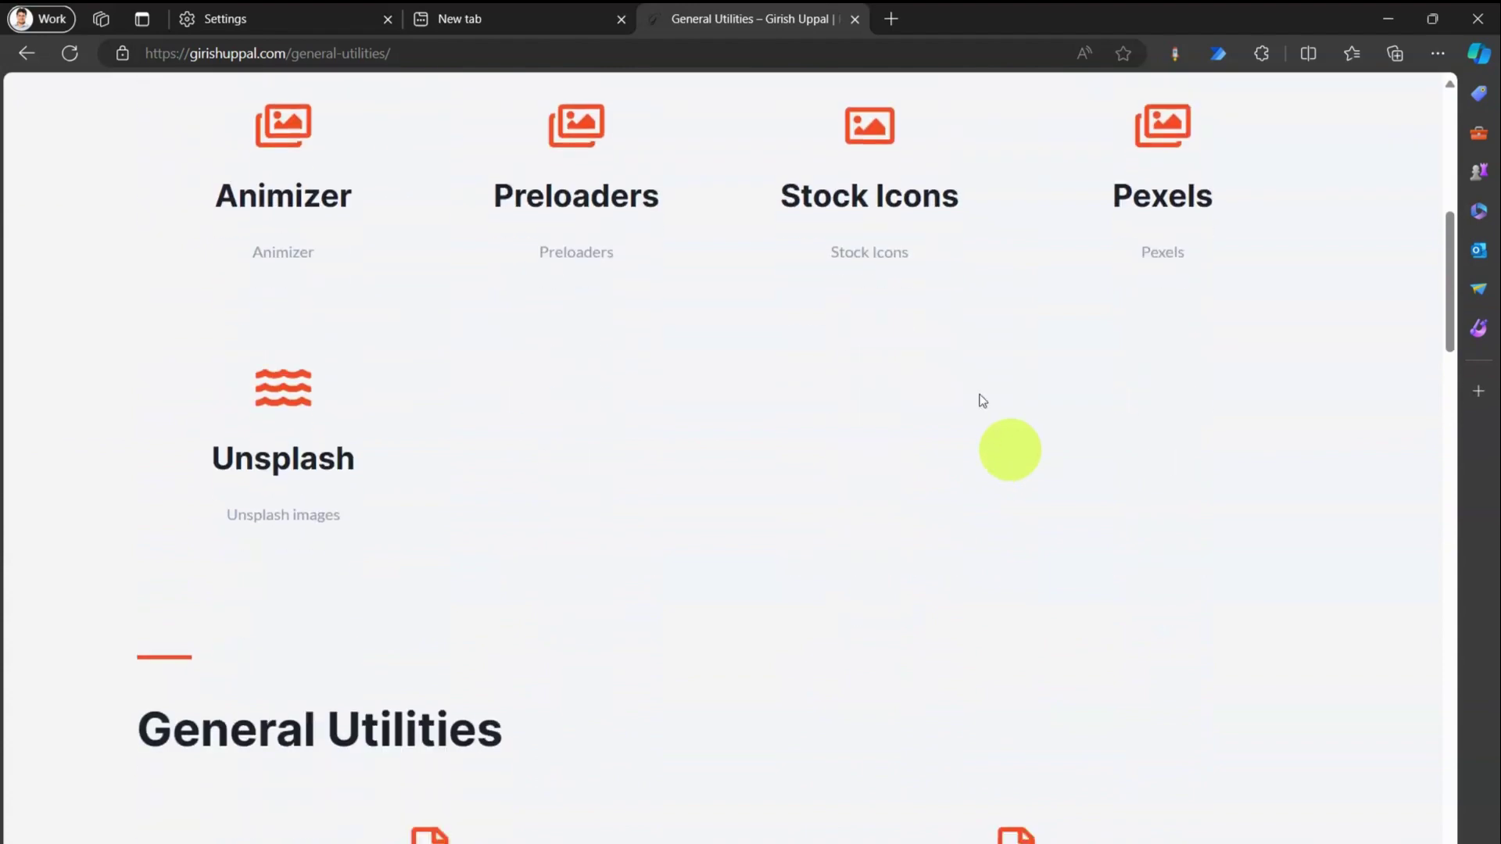
Step: Close the General Utilities tab and load the Power Platform enthusiast's home page in the remaining new tab
key("ctrl+w")
scroll(997, 602, "down", 5)
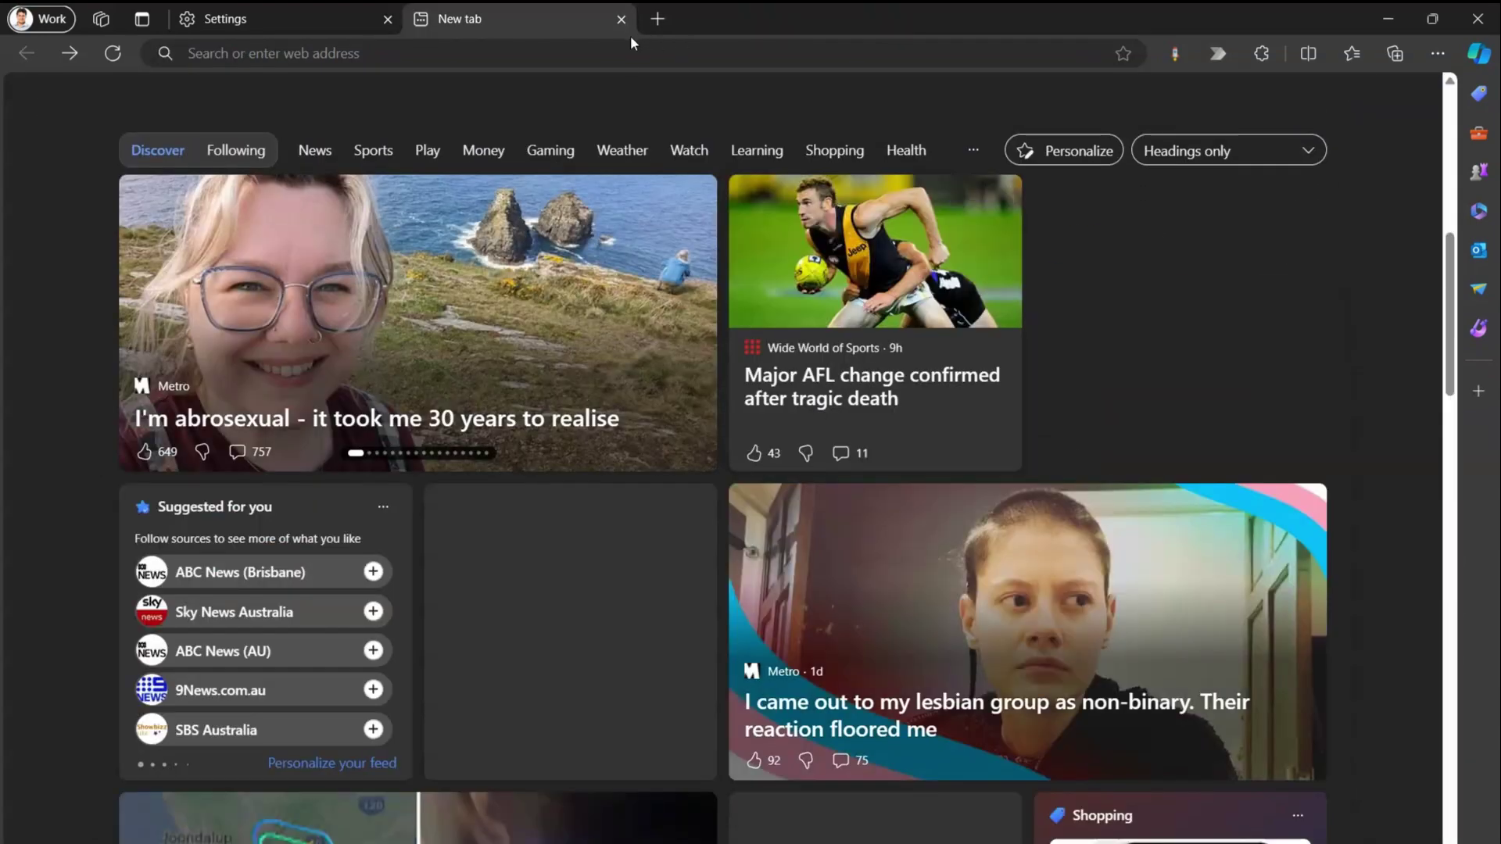
left_click(631, 53)
type("girishuppal.com")
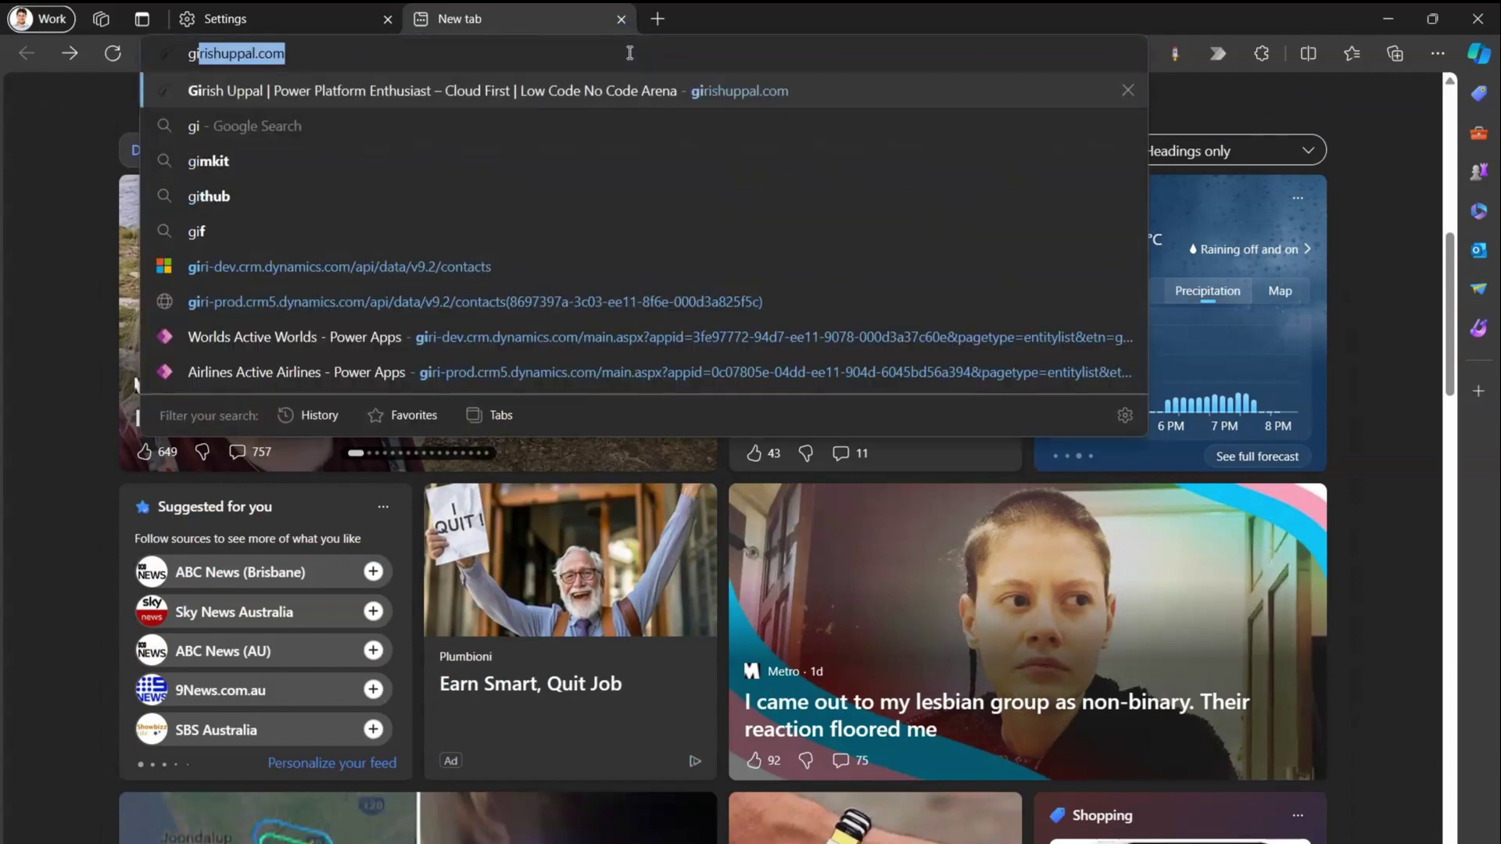
key("Return")
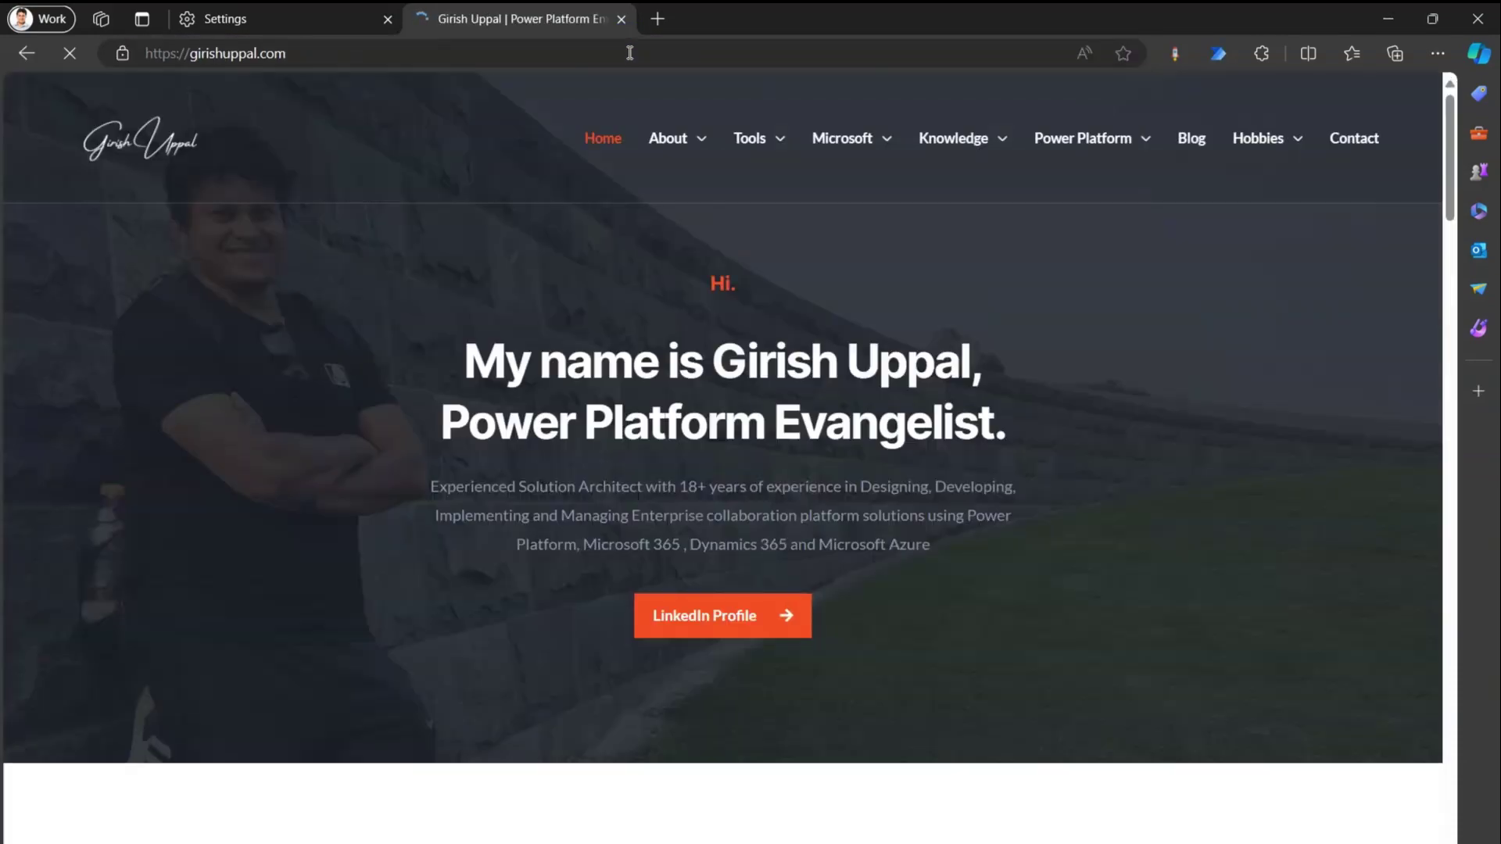
Step: Open the same home page in a second tab and add two blank tabs after it
left_click(657, 19)
type("gi")
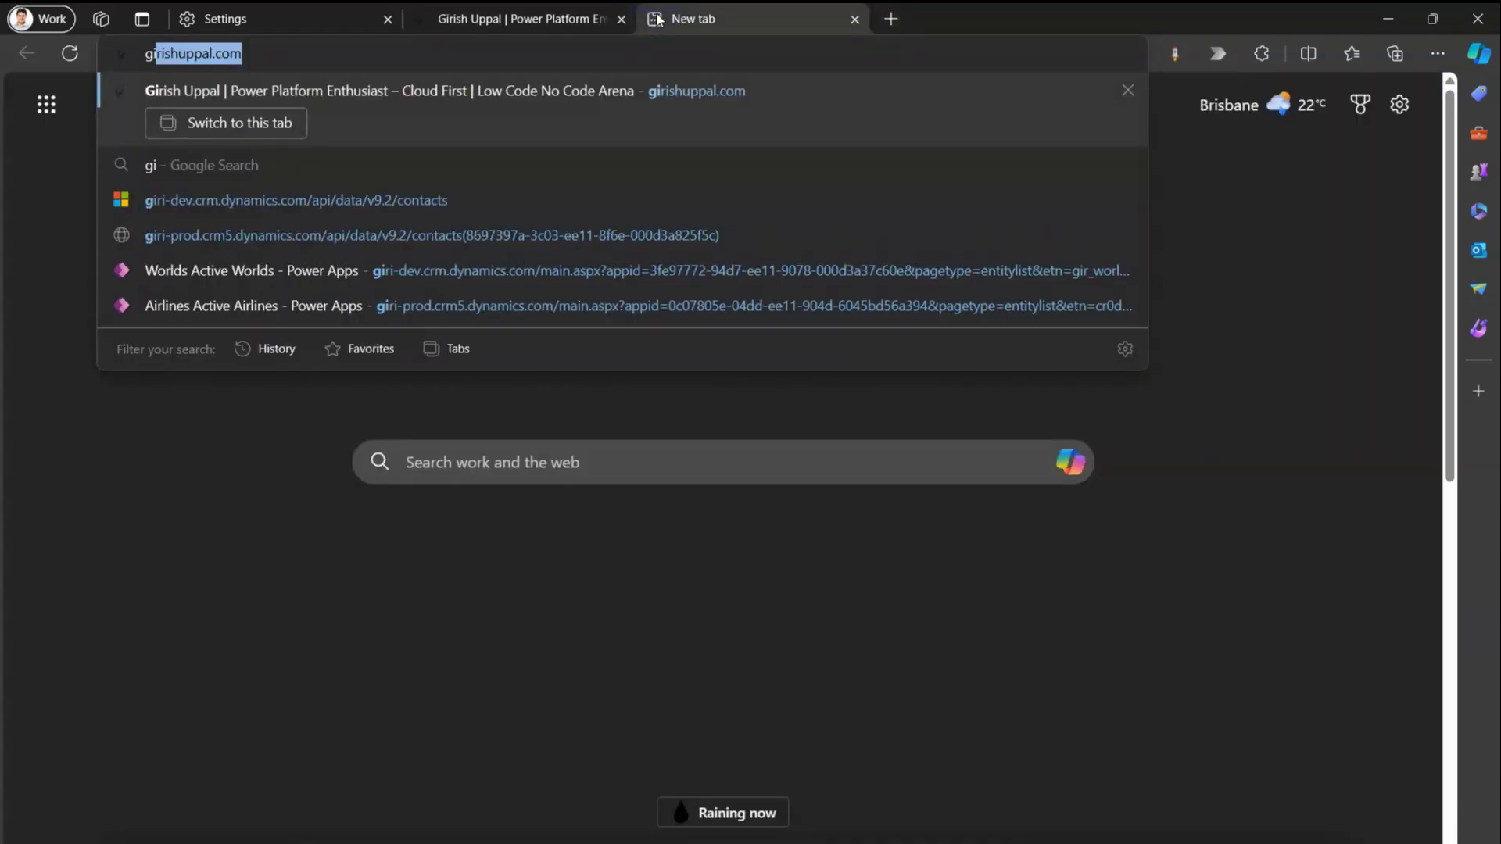
key("Return")
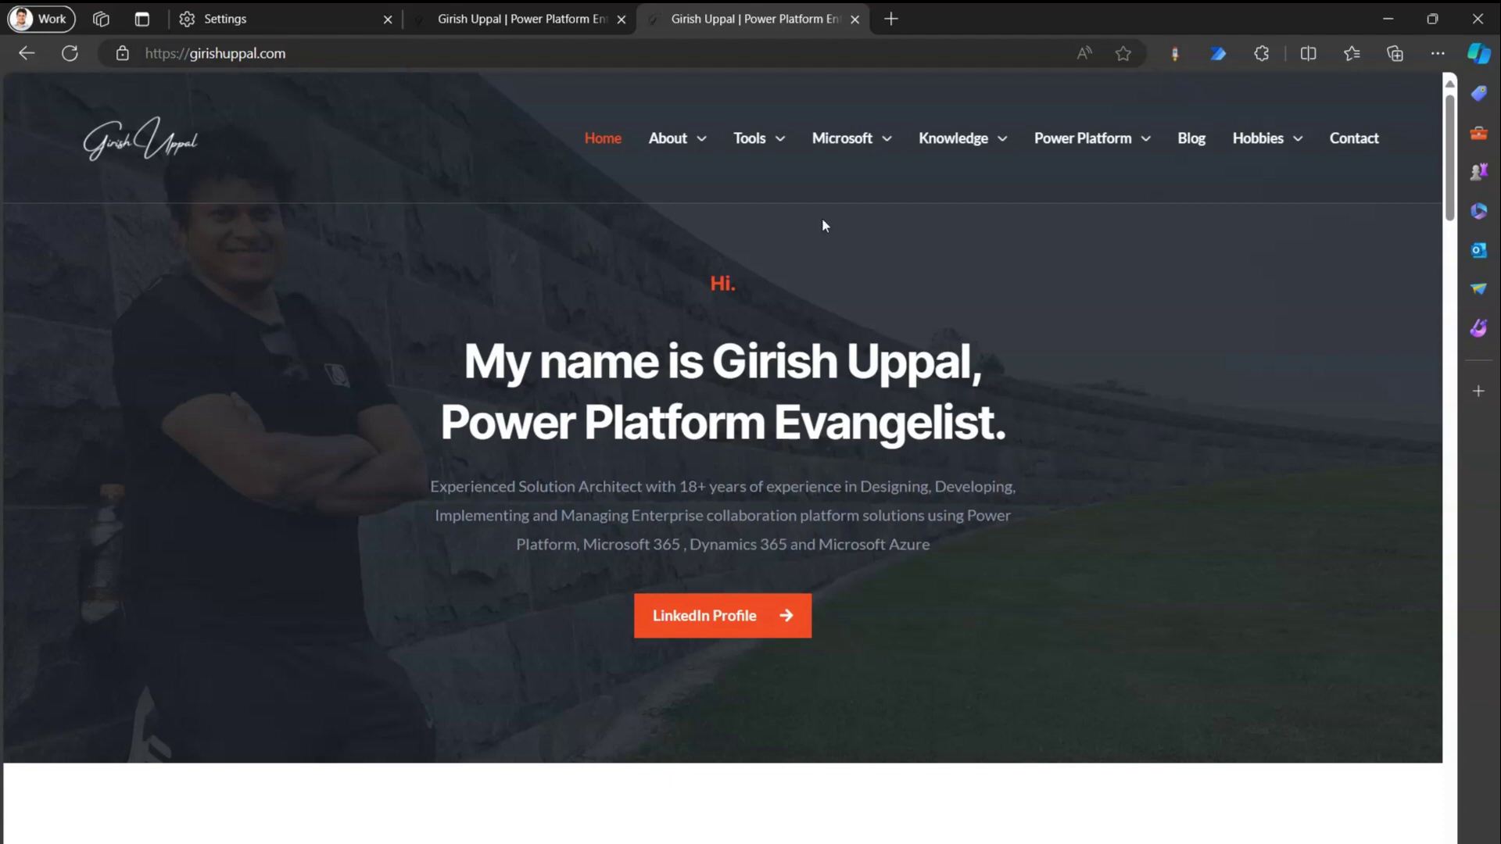
left_click(582, 18)
left_click(718, 18)
left_click(892, 18)
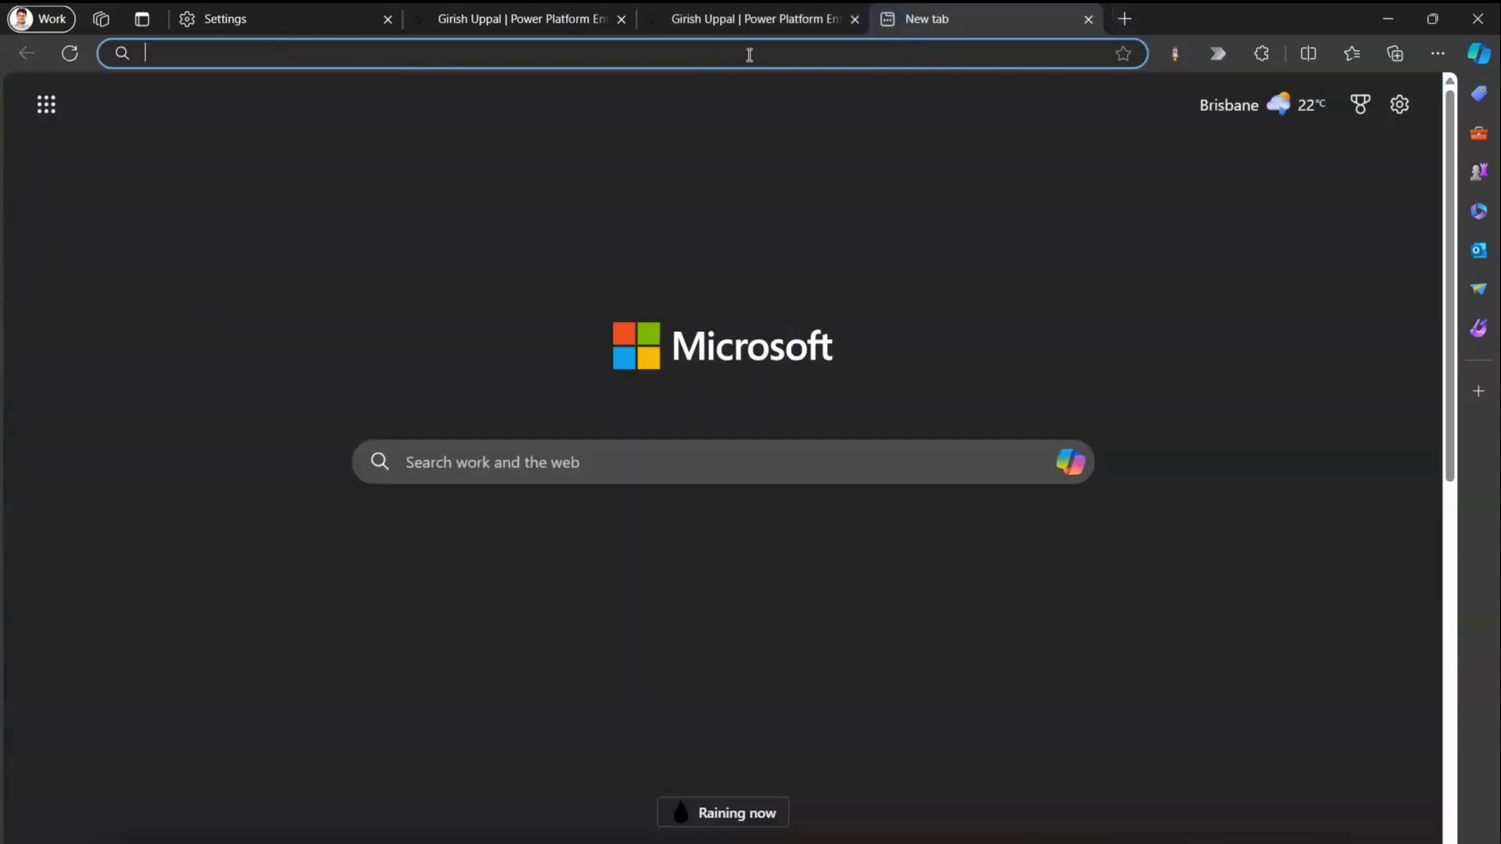
left_click(1125, 19)
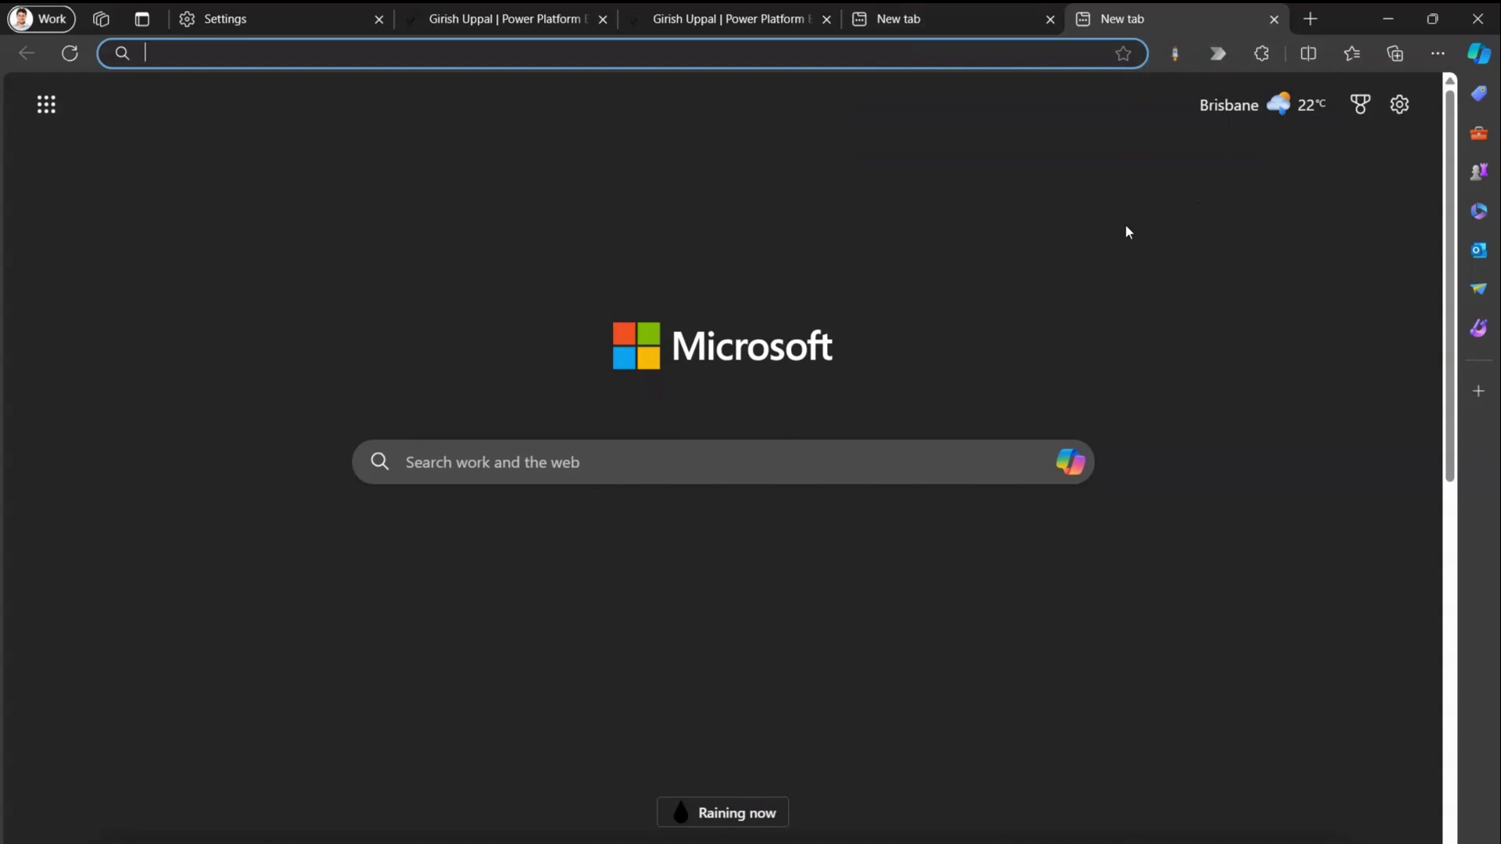
Step: Close the two blank tabs and both home page tabs one by one with the Down then right mouse gesture
mouse_move(1096, 212)
left_mouse_down()
mouse_move(1109, 279)
mouse_move(1226, 348)
left_mouse_up()
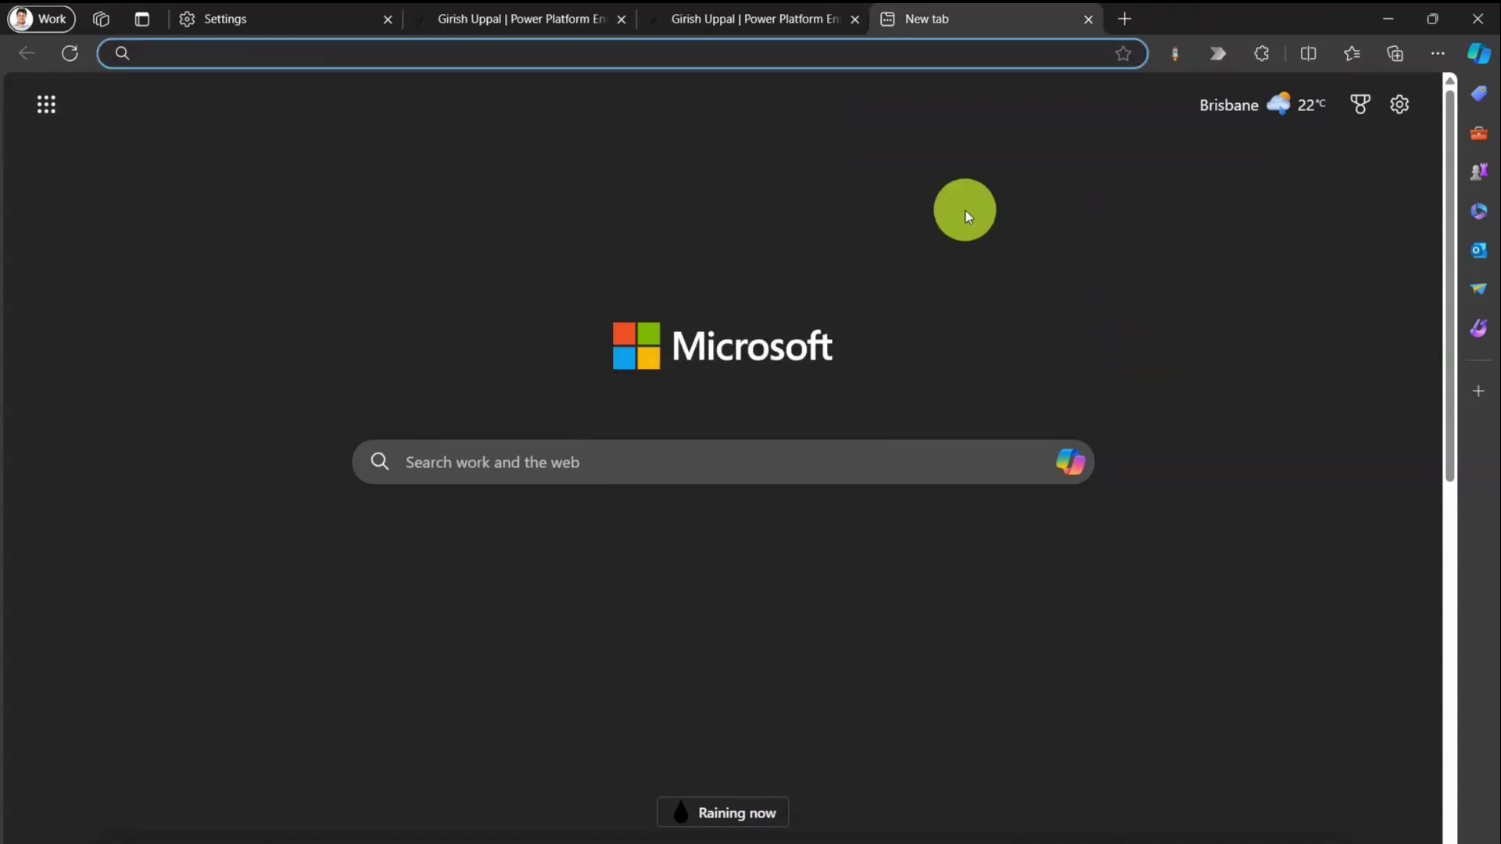
left_click_drag(966, 217, 1100, 352)
mouse_move(899, 232)
left_mouse_down()
mouse_move(903, 283)
mouse_move(1022, 349)
left_mouse_up()
mouse_move(811, 262)
left_mouse_down()
mouse_move(946, 397)
mouse_move(952, 383)
left_mouse_up()
Step: Open four blank tabs beside the Settings tab
left_click(423, 18)
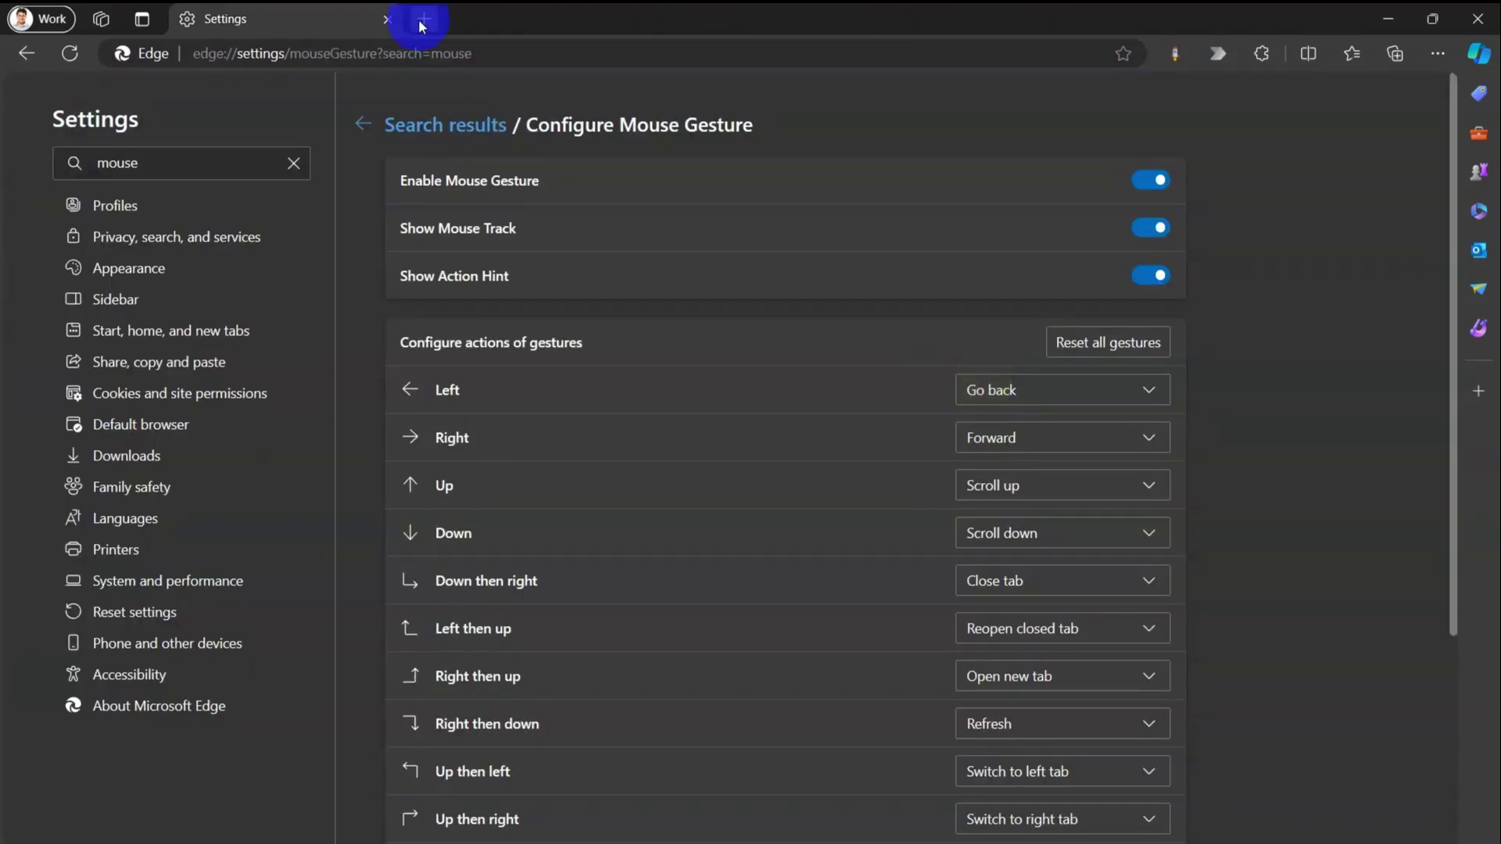
left_click(658, 18)
left_click(892, 19)
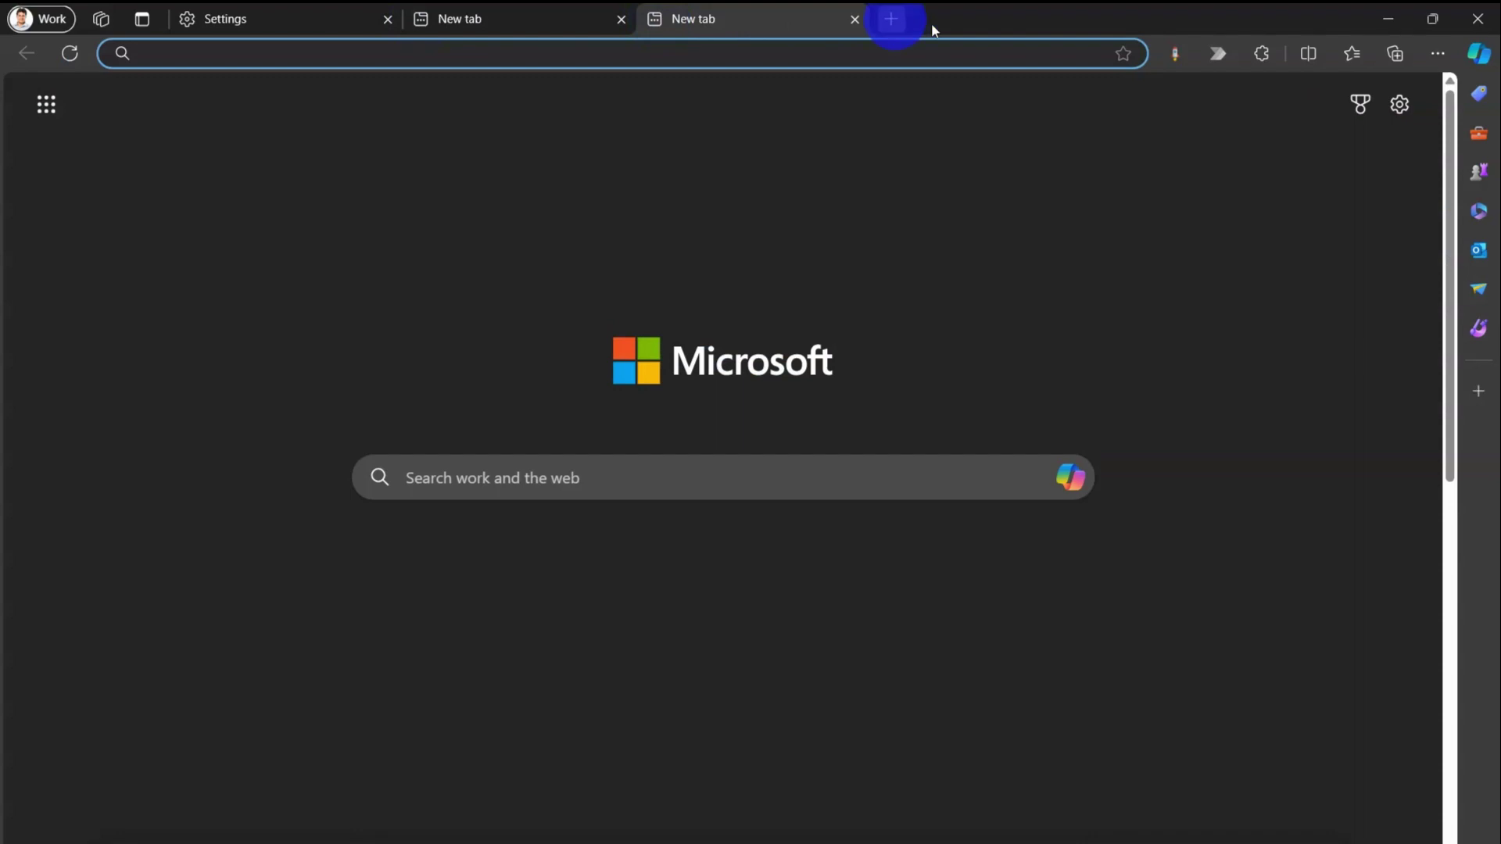
left_click(1128, 20)
Step: Close all four blank tabs with the Down then right mouse gesture, leaving only the Settings tab
mouse_move(1058, 165)
left_mouse_down()
mouse_move(1057, 325)
mouse_move(1147, 321)
left_mouse_up()
mouse_move(928, 195)
left_mouse_down()
mouse_move(929, 325)
mouse_move(1051, 322)
left_mouse_up()
left_click_drag(850, 227, 850, 349)
left_click_drag(851, 349, 954, 349)
mouse_move(728, 191)
left_mouse_down()
mouse_move(727, 342)
mouse_move(888, 326)
left_mouse_up()
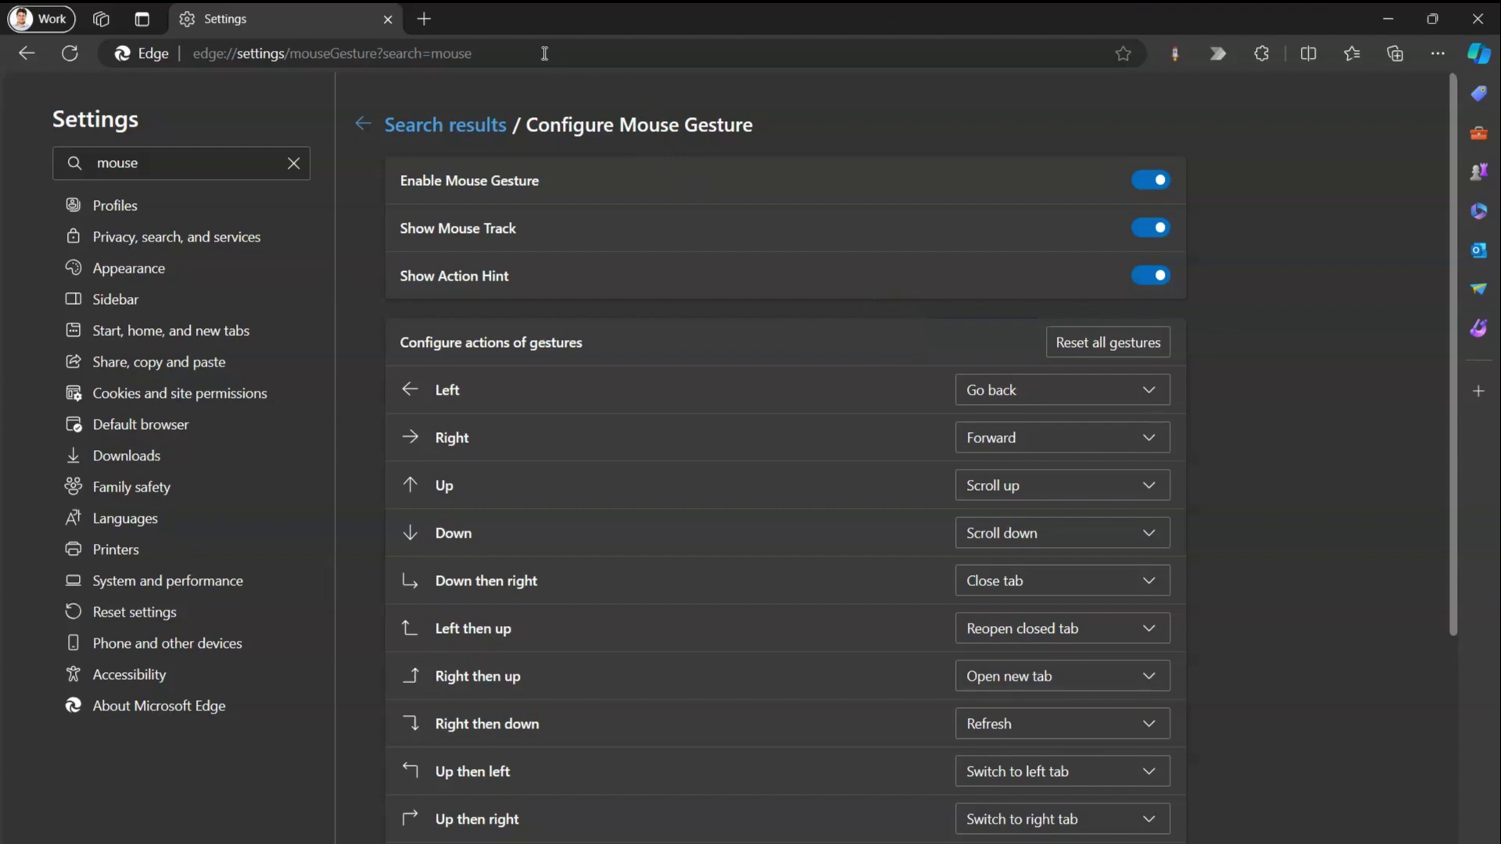
Step: Load the home page in a new tab, close that tab, and open a blank tab in its place
left_click(428, 18)
type("gi")
key("Return")
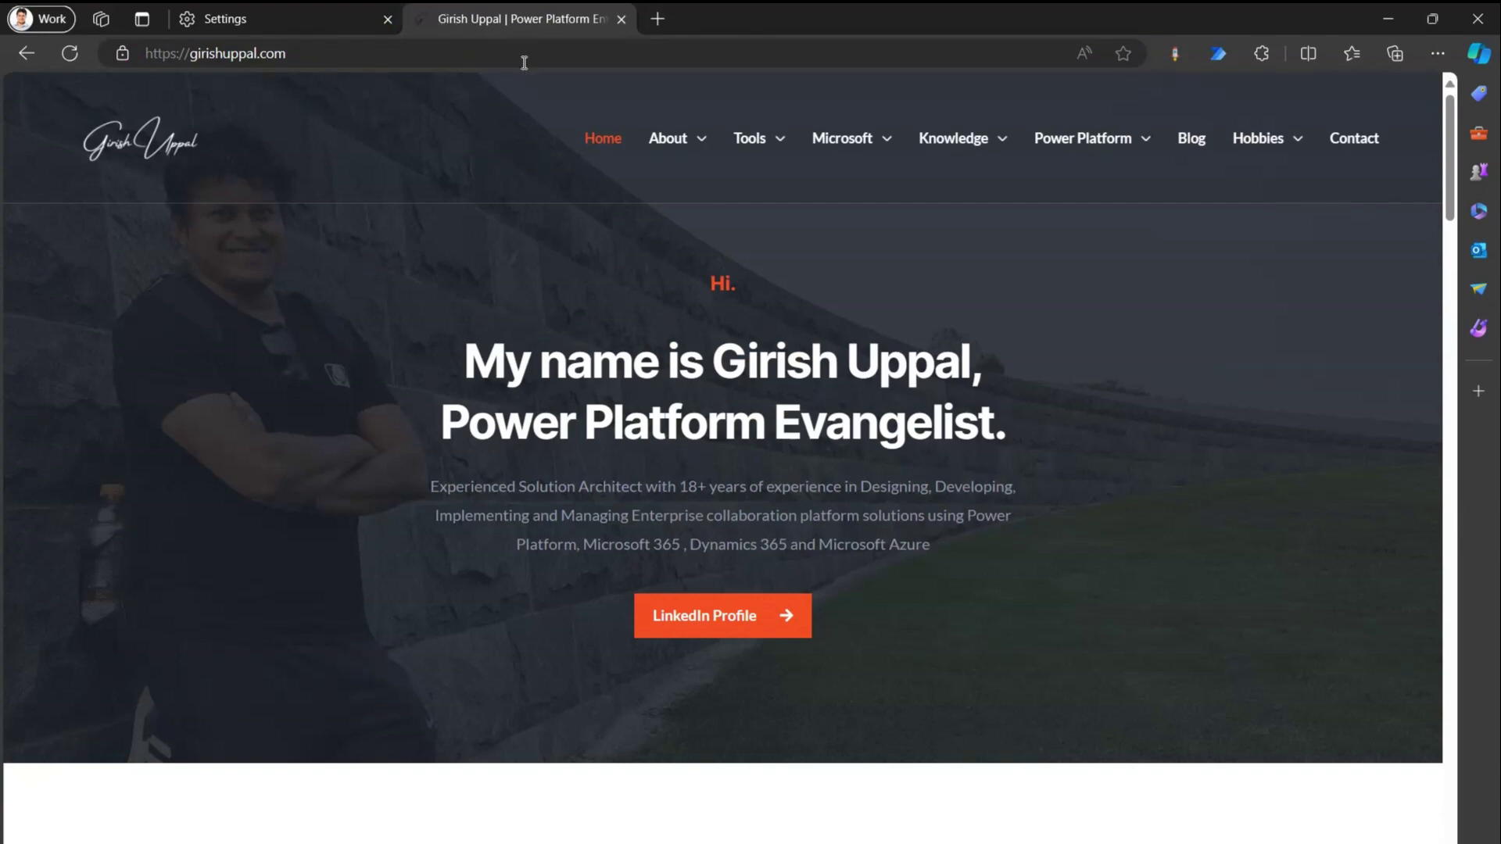
left_click(621, 21)
left_click(422, 19)
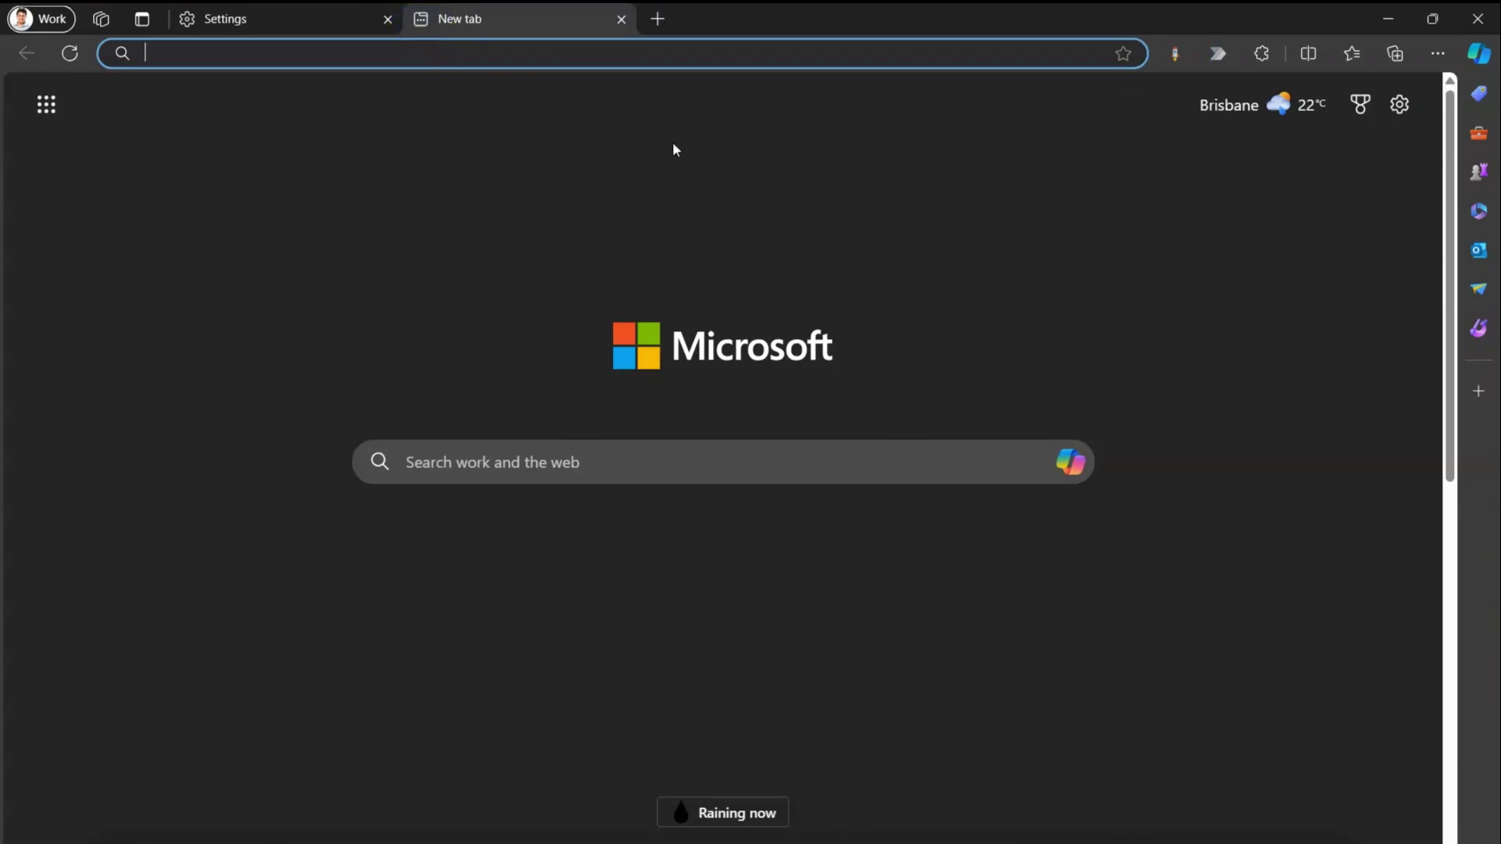
Step: Reopen two previously closed home page tabs using the Reopen closed tab command
right_click(713, 22)
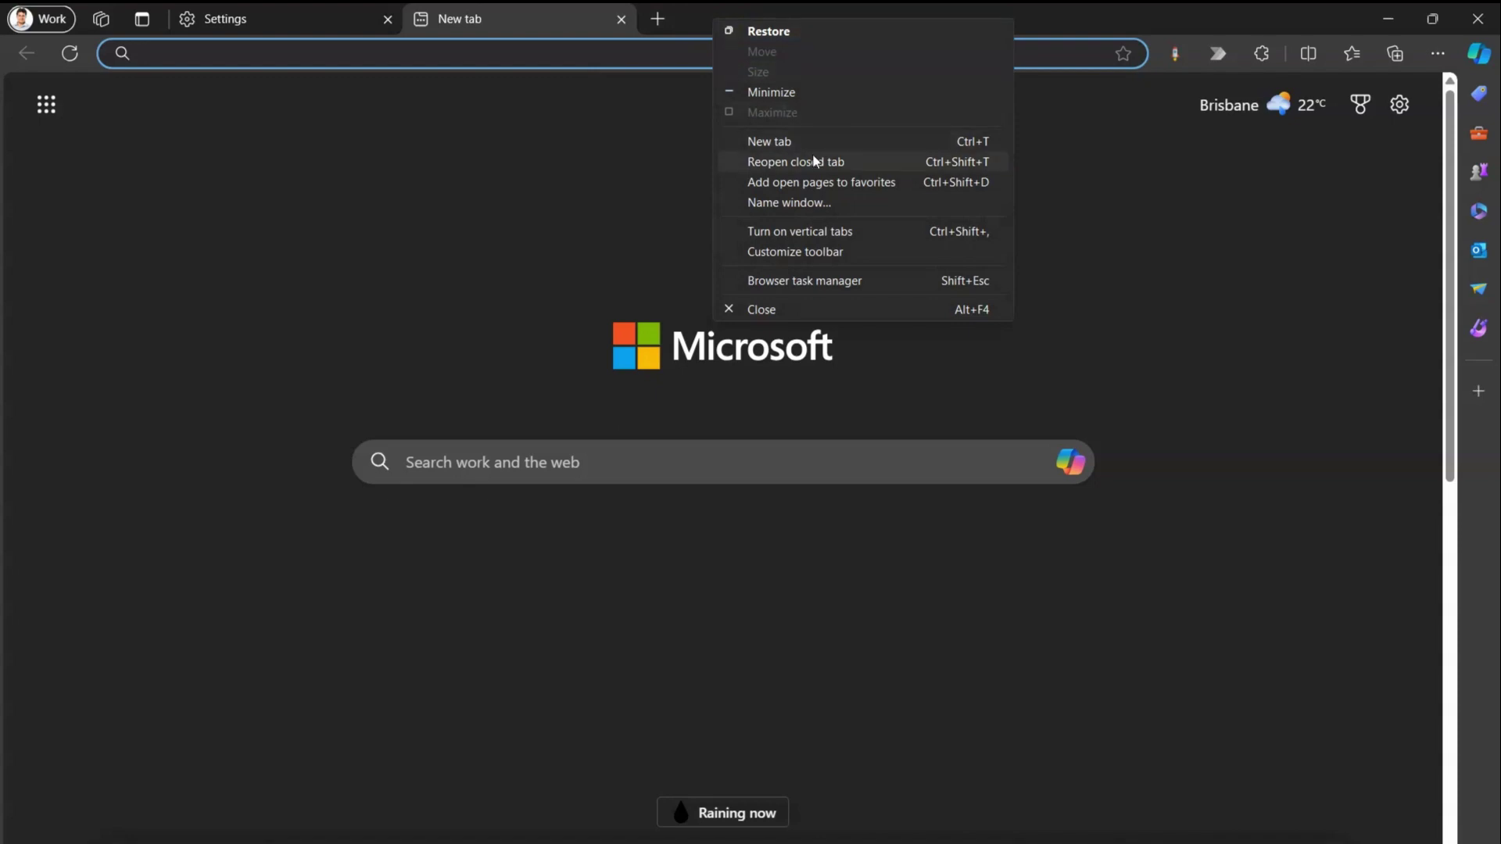
left_click(836, 162)
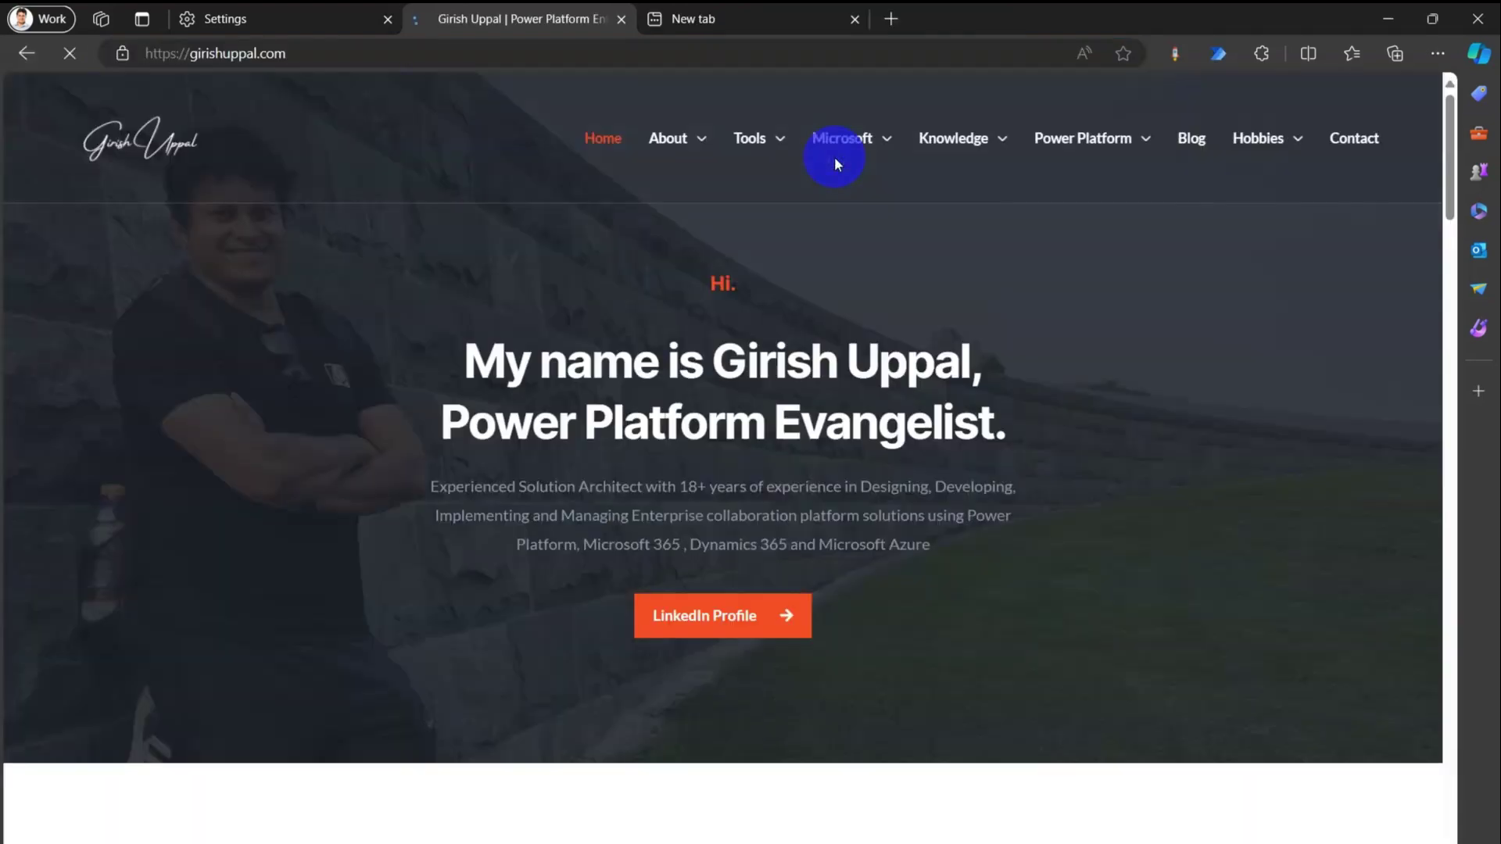
right_click(935, 17)
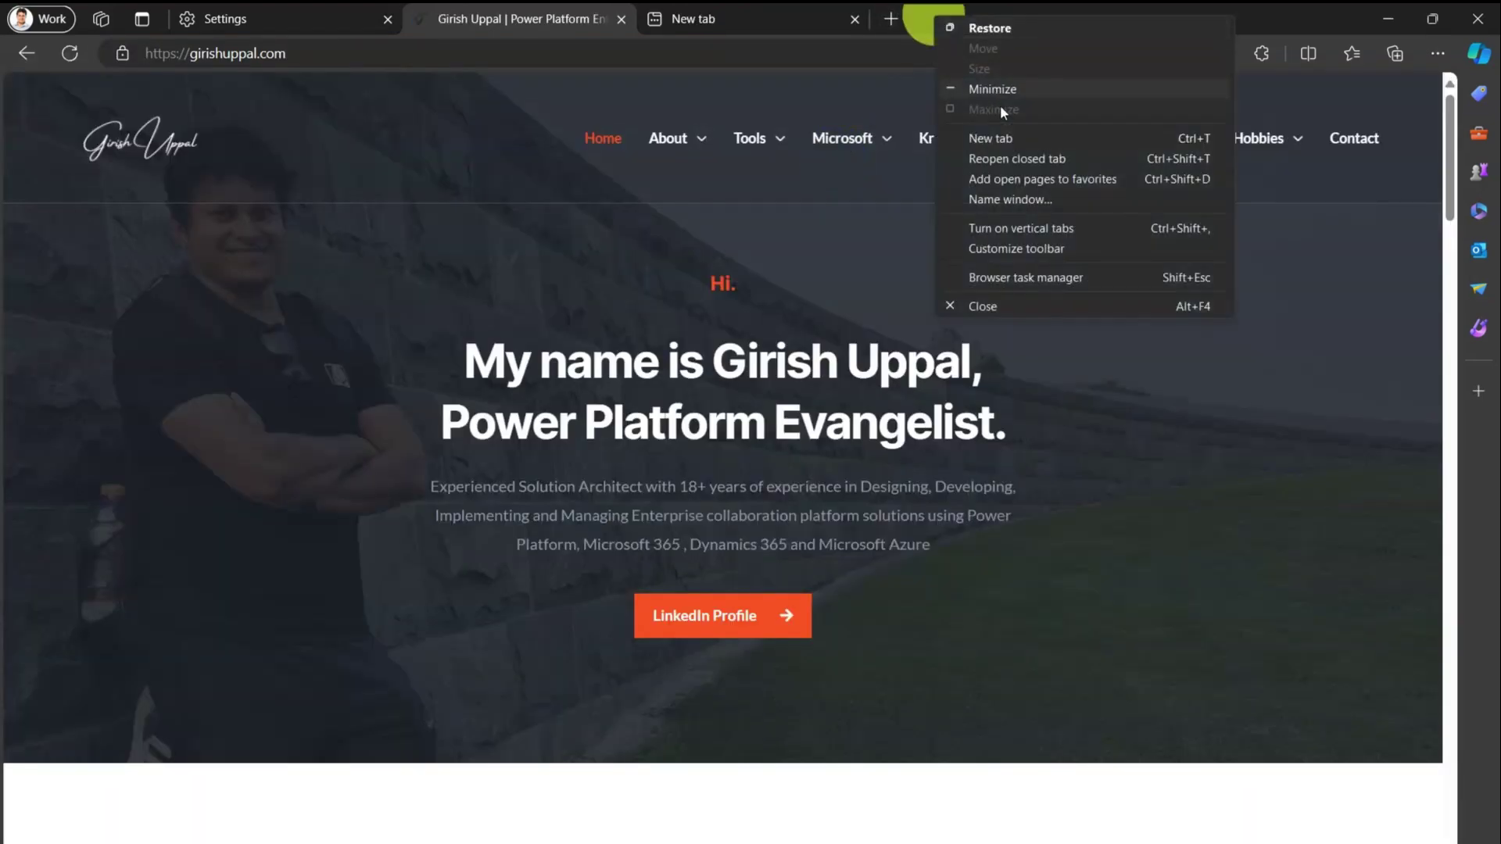
left_click(1015, 155)
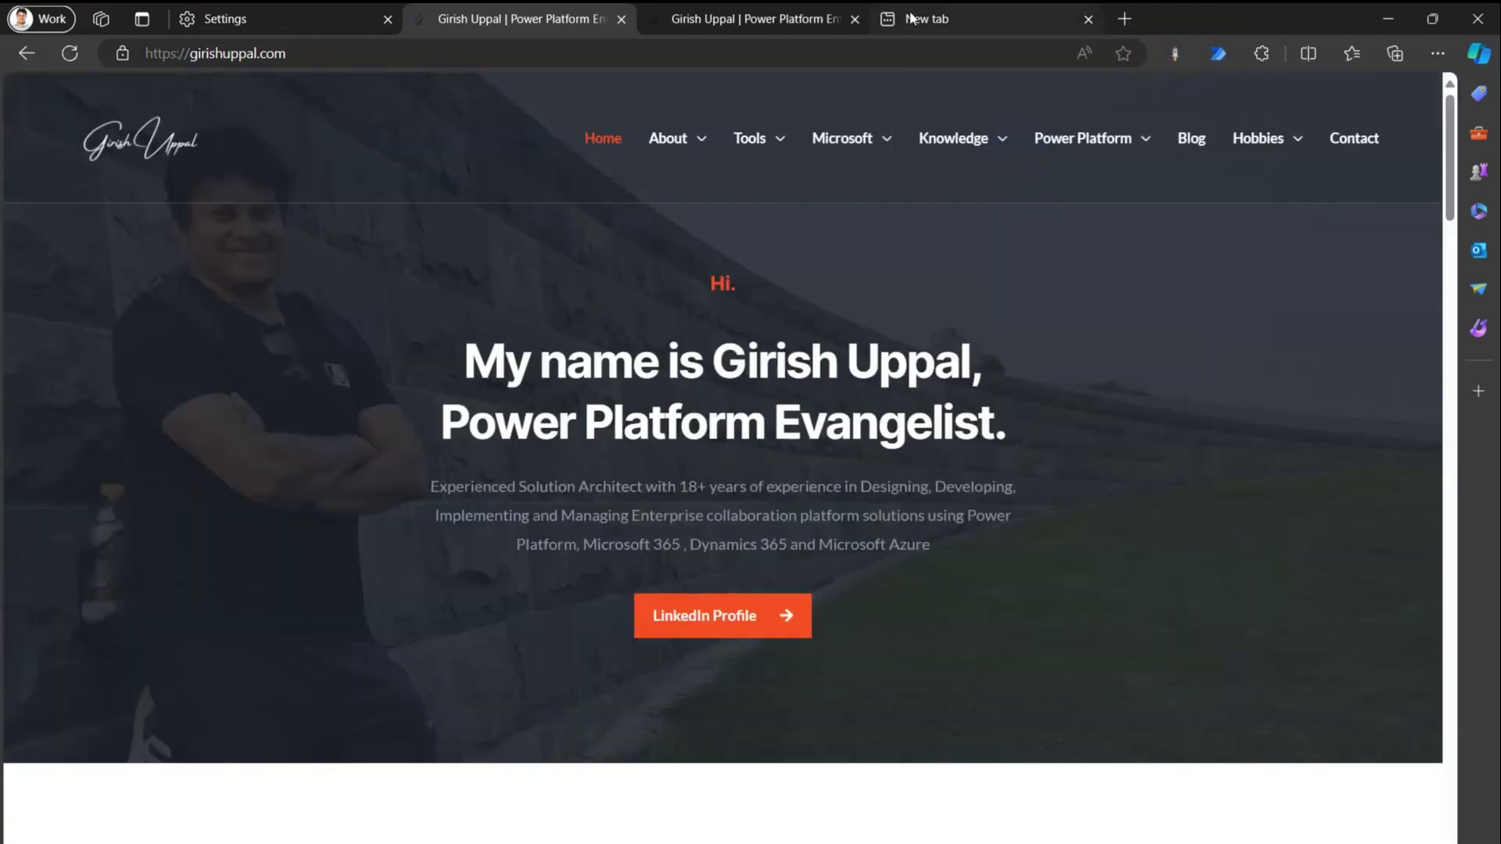
Step: Switch to the blank tab and close both reopened home page tabs
left_click(944, 22)
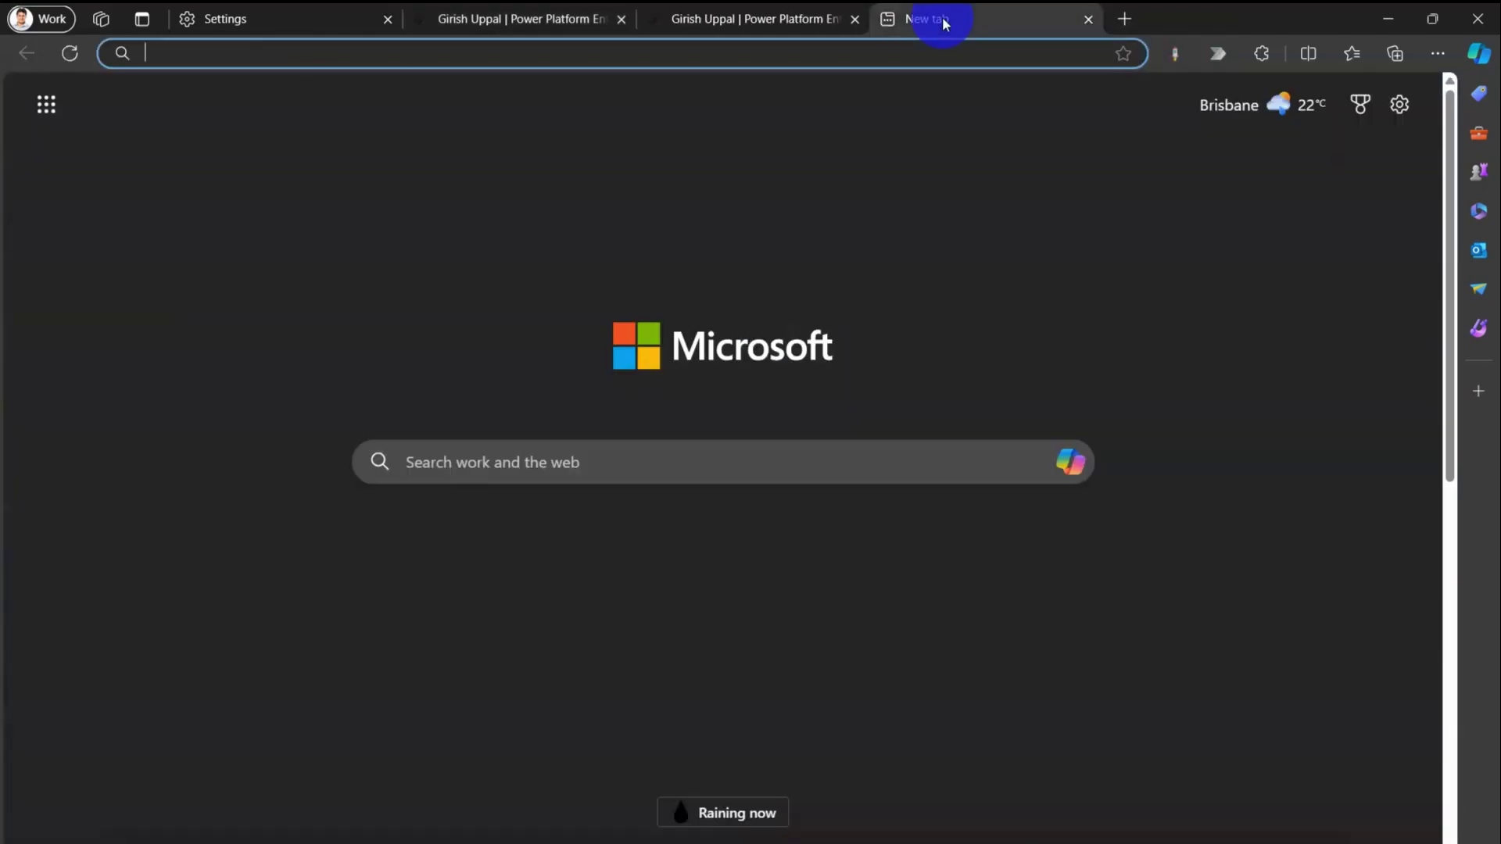
left_click(856, 20)
left_click(622, 20)
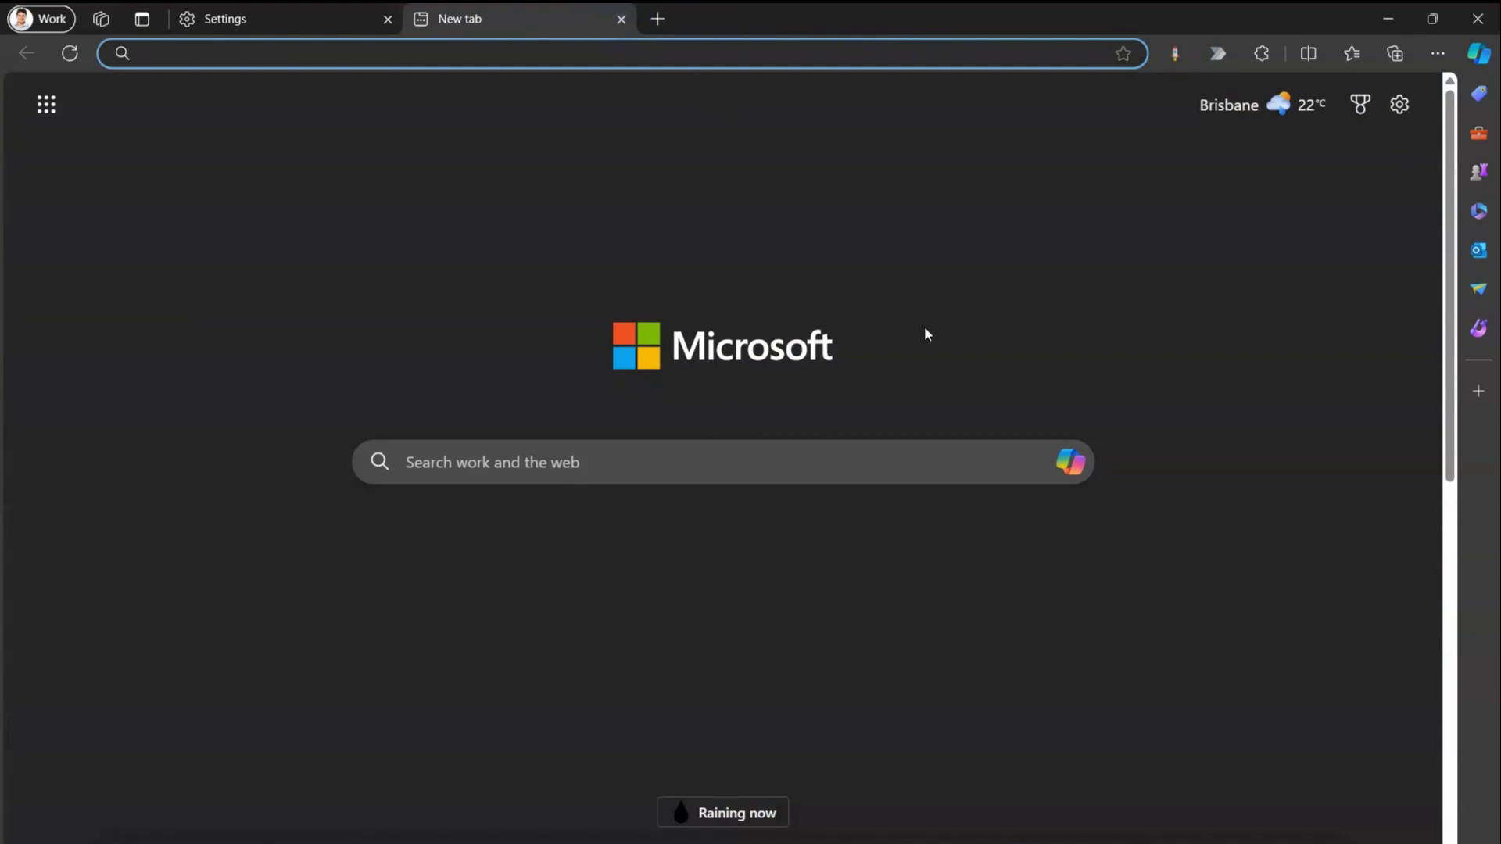
Step: Reopen a series of previously closed tabs with the Left then up mouse gesture
mouse_move(1298, 344)
left_mouse_down()
mouse_move(1197, 359)
mouse_move(1173, 244)
left_mouse_up()
mouse_move(1301, 367)
left_mouse_down()
mouse_move(1162, 405)
mouse_move(1266, 449)
mouse_move(1106, 499)
mouse_move(1226, 519)
left_mouse_up()
mouse_move(1337, 563)
left_mouse_down()
mouse_move(1147, 593)
mouse_move(1104, 407)
left_mouse_up()
mouse_move(1334, 624)
left_mouse_down()
mouse_move(1126, 626)
mouse_move(1099, 489)
left_mouse_up()
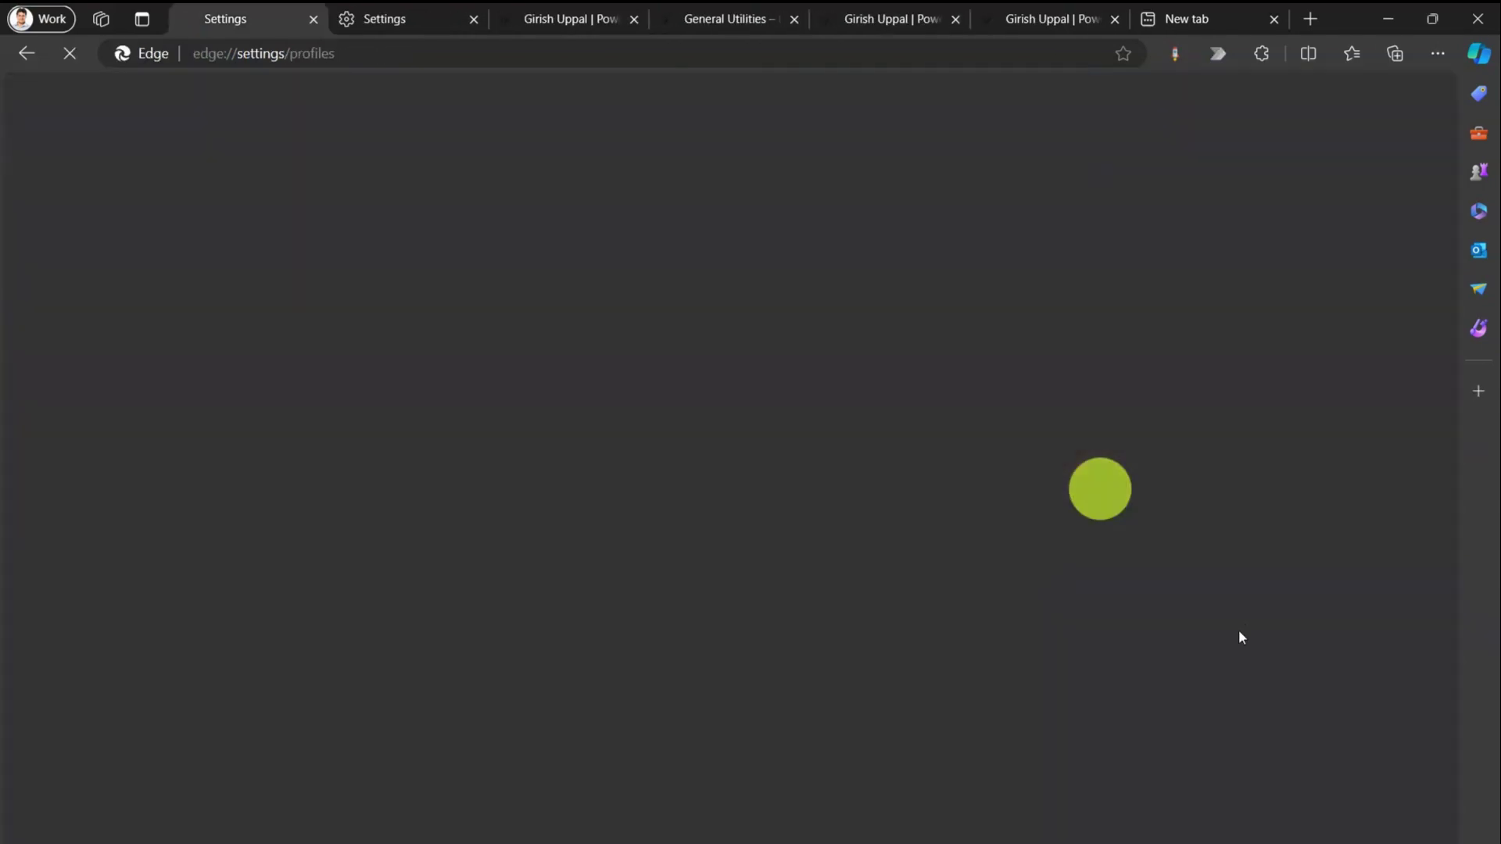
mouse_move(1315, 553)
left_mouse_down()
mouse_move(1211, 557)
mouse_move(1212, 469)
left_mouse_up()
mouse_move(1355, 592)
left_mouse_down()
mouse_move(1204, 491)
mouse_move(1067, 503)
left_mouse_up()
left_click_drag(1252, 626, 993, 542)
mouse_move(1230, 579)
left_mouse_down()
mouse_move(1047, 603)
mouse_move(1029, 469)
mouse_move(1116, 600)
mouse_move(981, 471)
left_mouse_up()
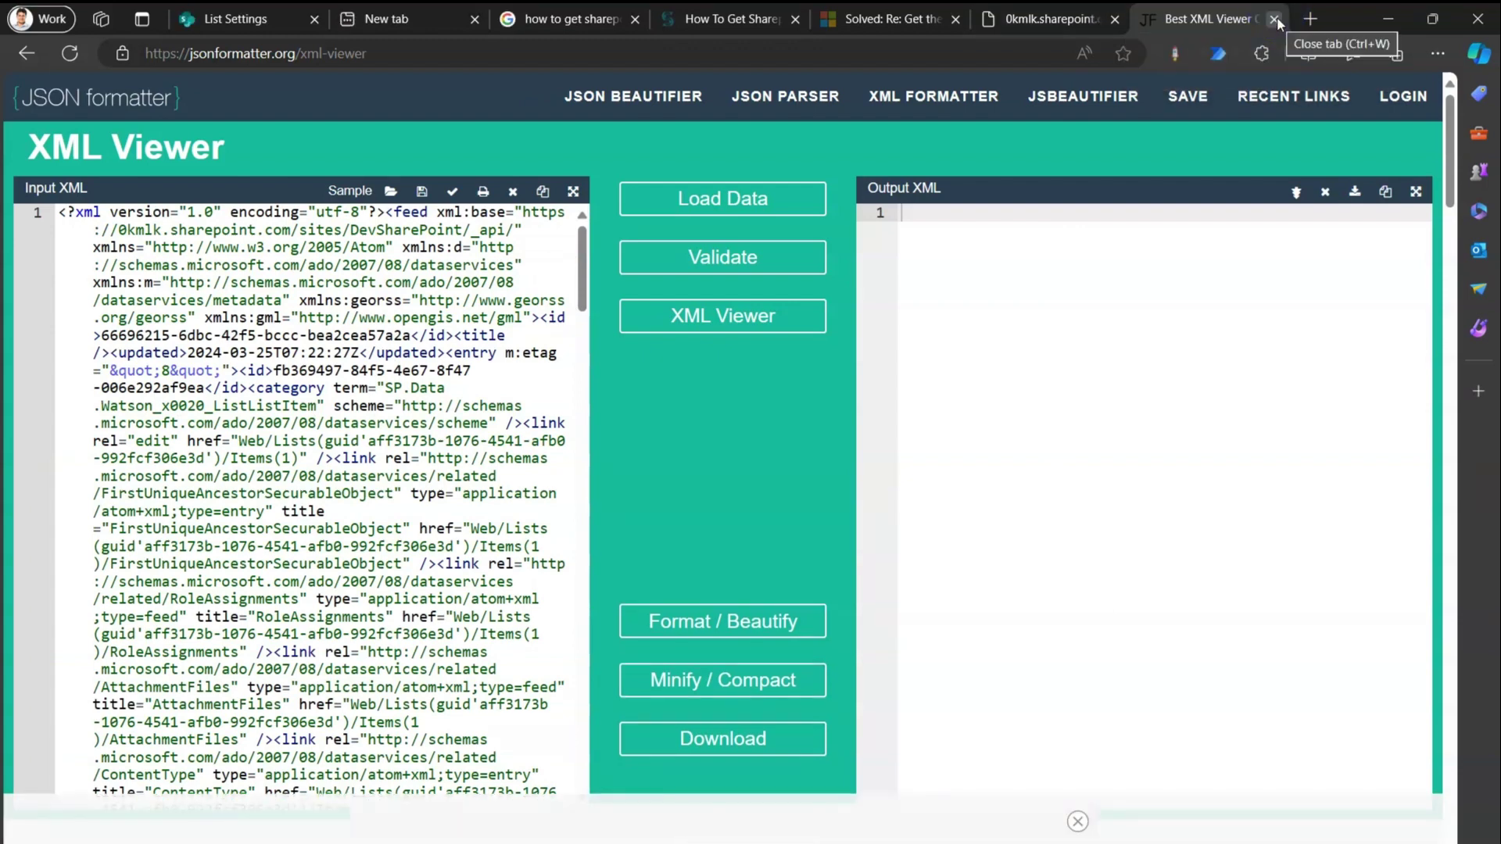
Step: Close the XML Viewer, SharePoint, Google search, How To Get Sharepoint List Id and Power Automate tabs, leaving List Settings and New tab
left_click(1278, 16)
left_click(1276, 14)
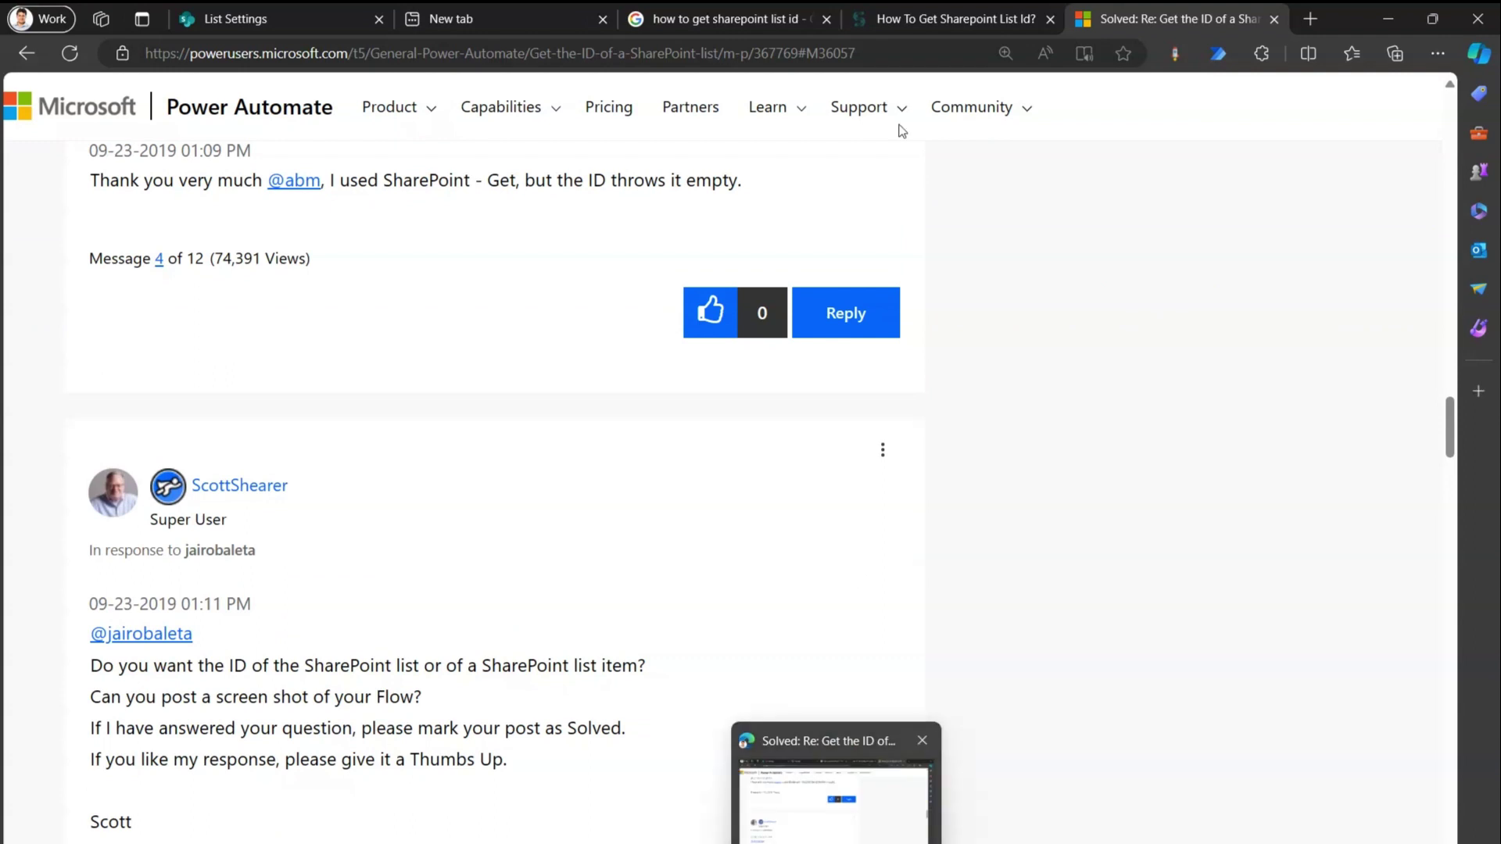
left_click(826, 19)
left_click(827, 19)
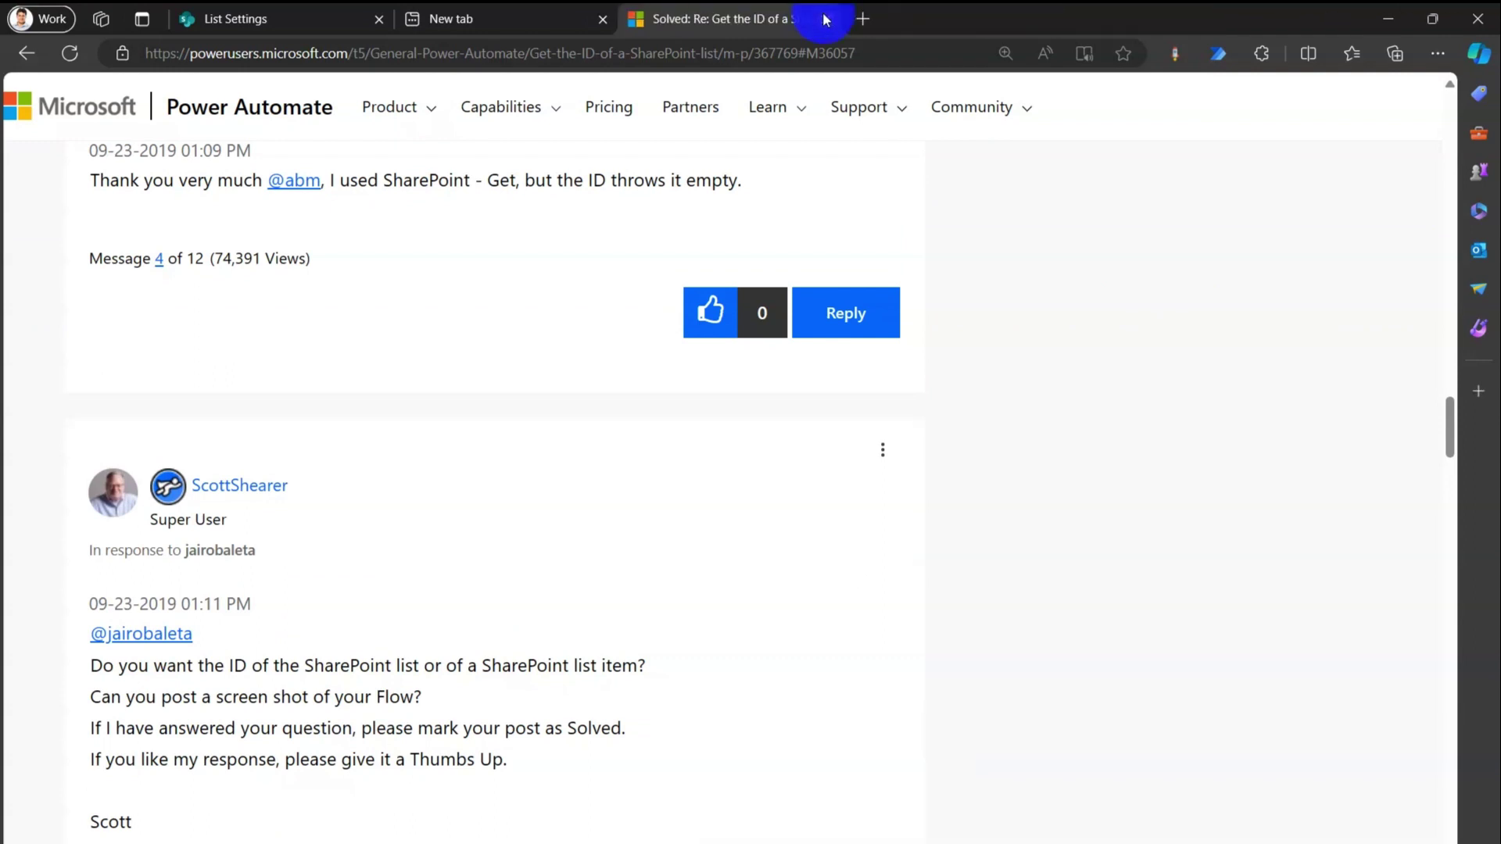
left_click(824, 17)
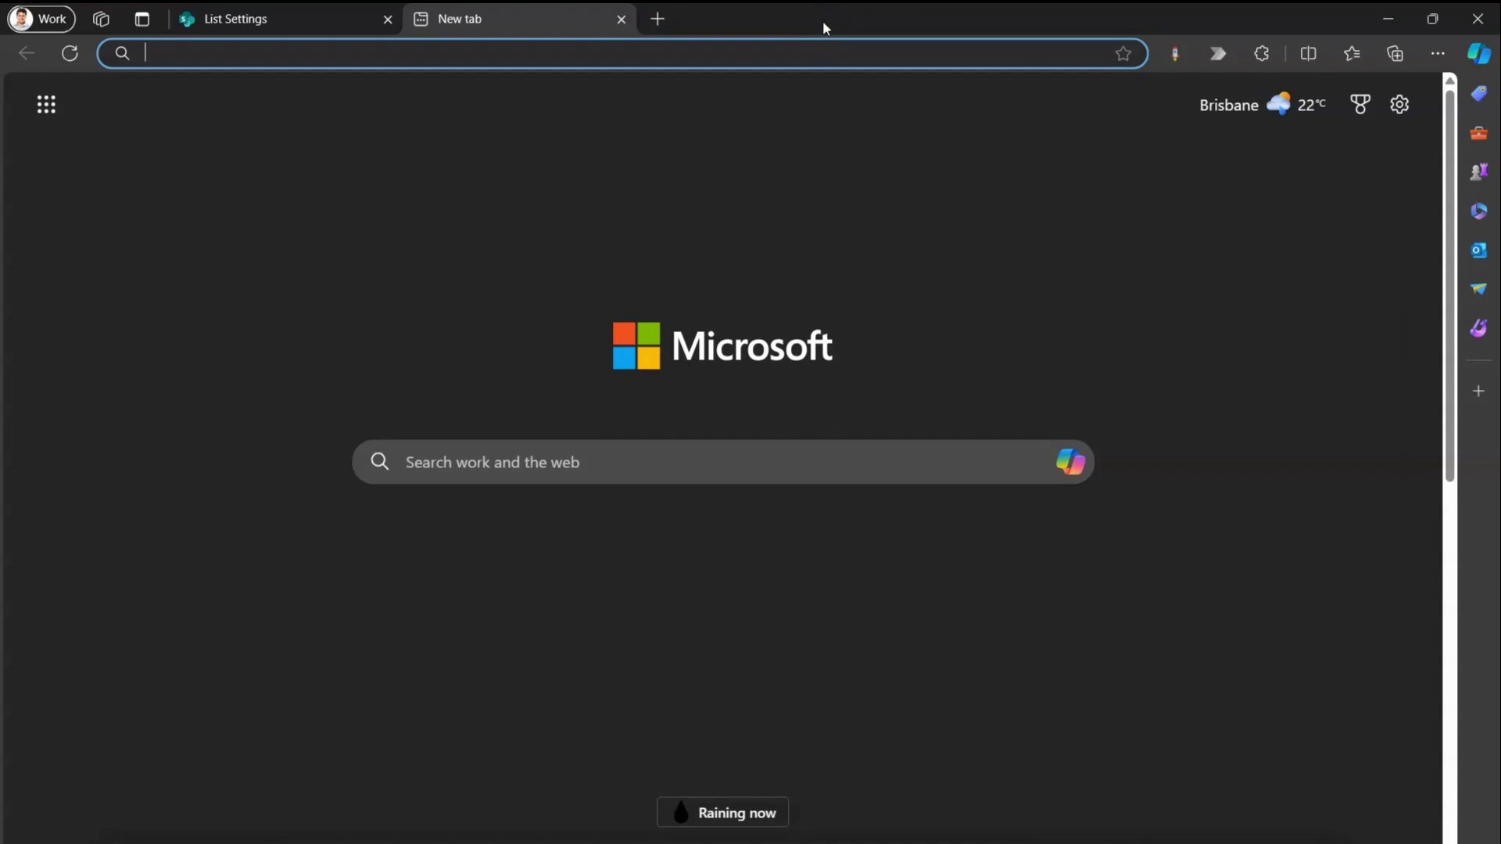
Step: Open several blank tabs with the Right then up mouse gesture
left_click_drag(800, 637, 863, 505)
left_click_drag(645, 595, 785, 480)
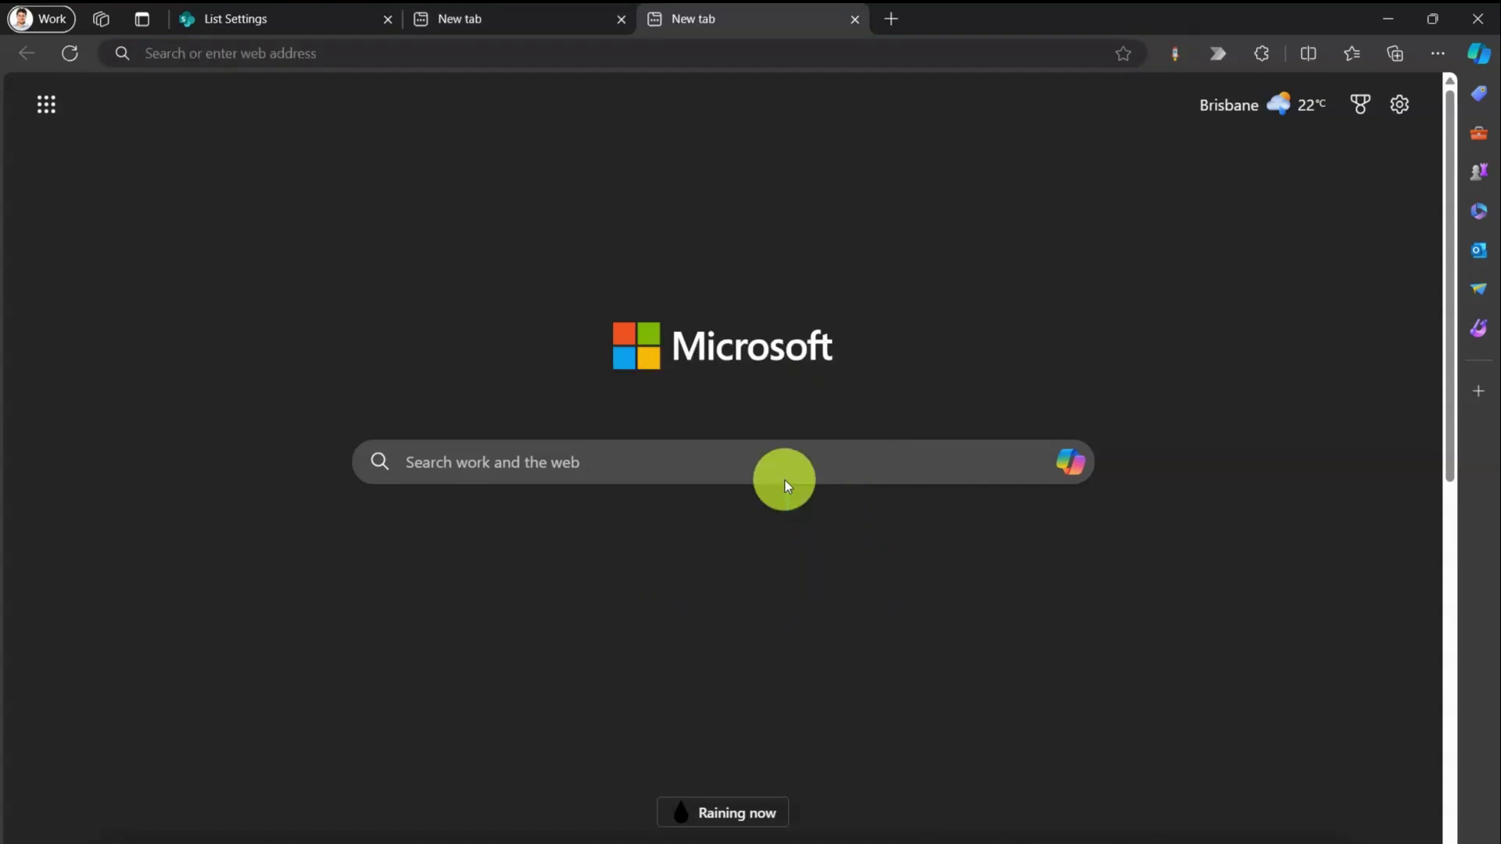
left_click_drag(768, 657, 885, 522)
left_click_drag(746, 618, 928, 472)
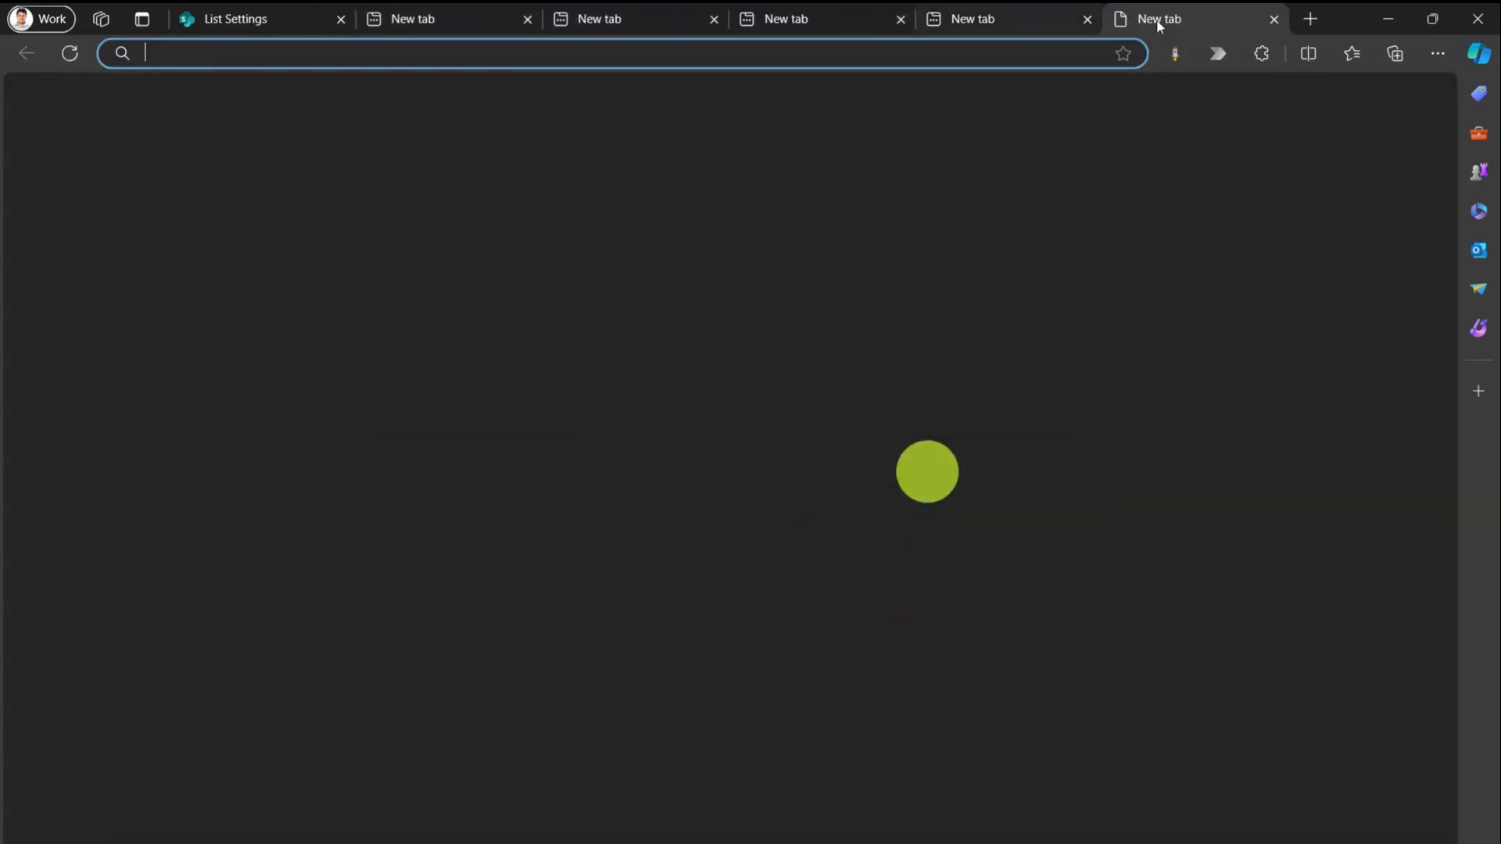
Step: Add three more blank tabs without using a mouse gesture
left_click(1313, 21)
left_click(1320, 21)
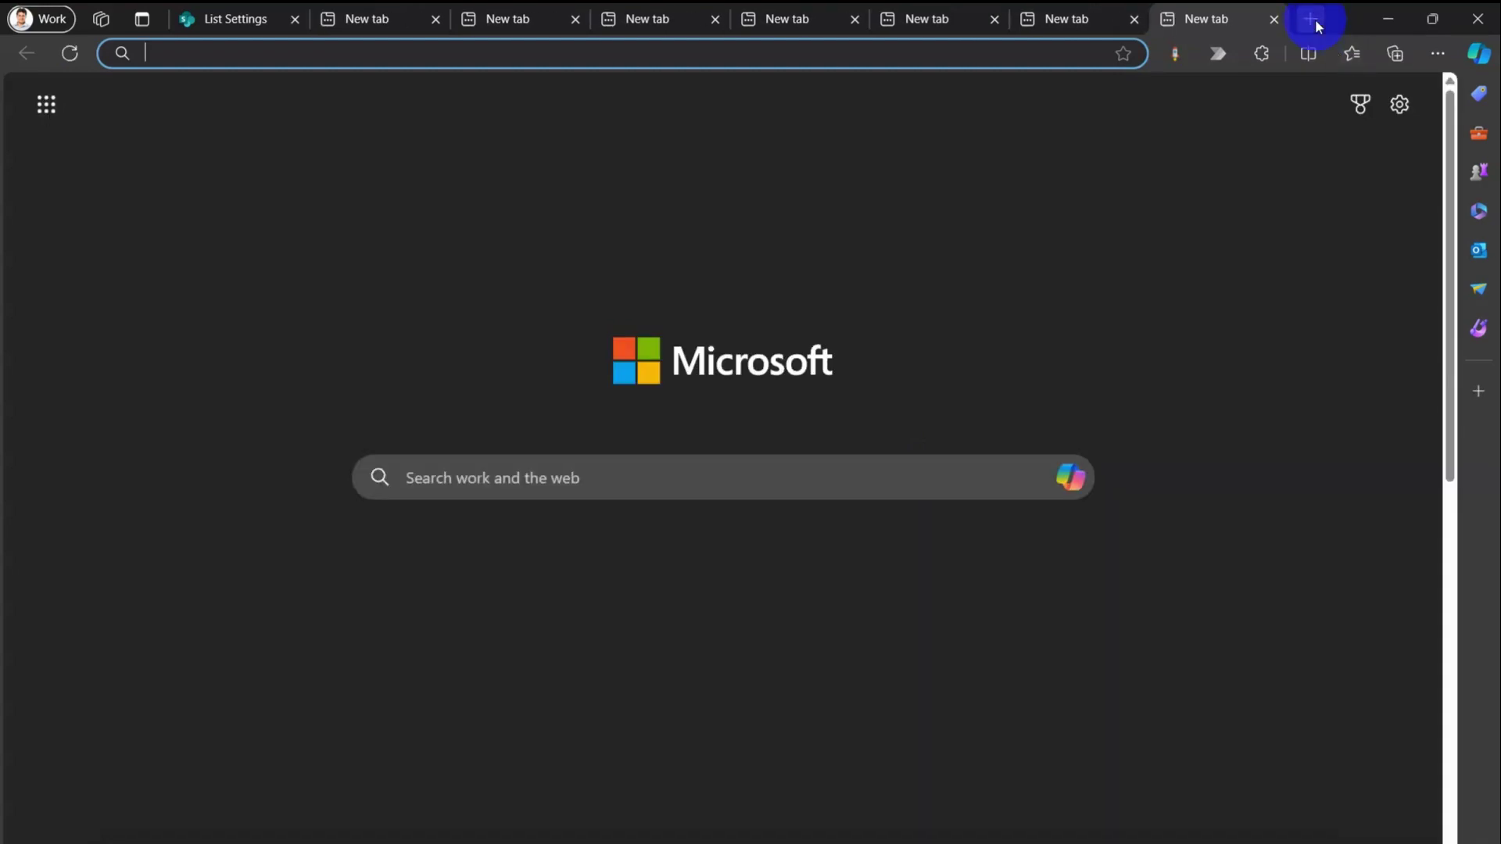
left_click(1313, 21)
Step: Open four more blank tabs with the Right then up mouse gesture, and close the List Settings tab
mouse_move(790, 598)
left_mouse_down()
mouse_move(972, 581)
mouse_move(944, 388)
left_mouse_up()
mouse_move(730, 616)
left_mouse_down()
mouse_move(955, 613)
mouse_move(918, 395)
left_mouse_up()
left_click_drag(743, 607, 915, 439)
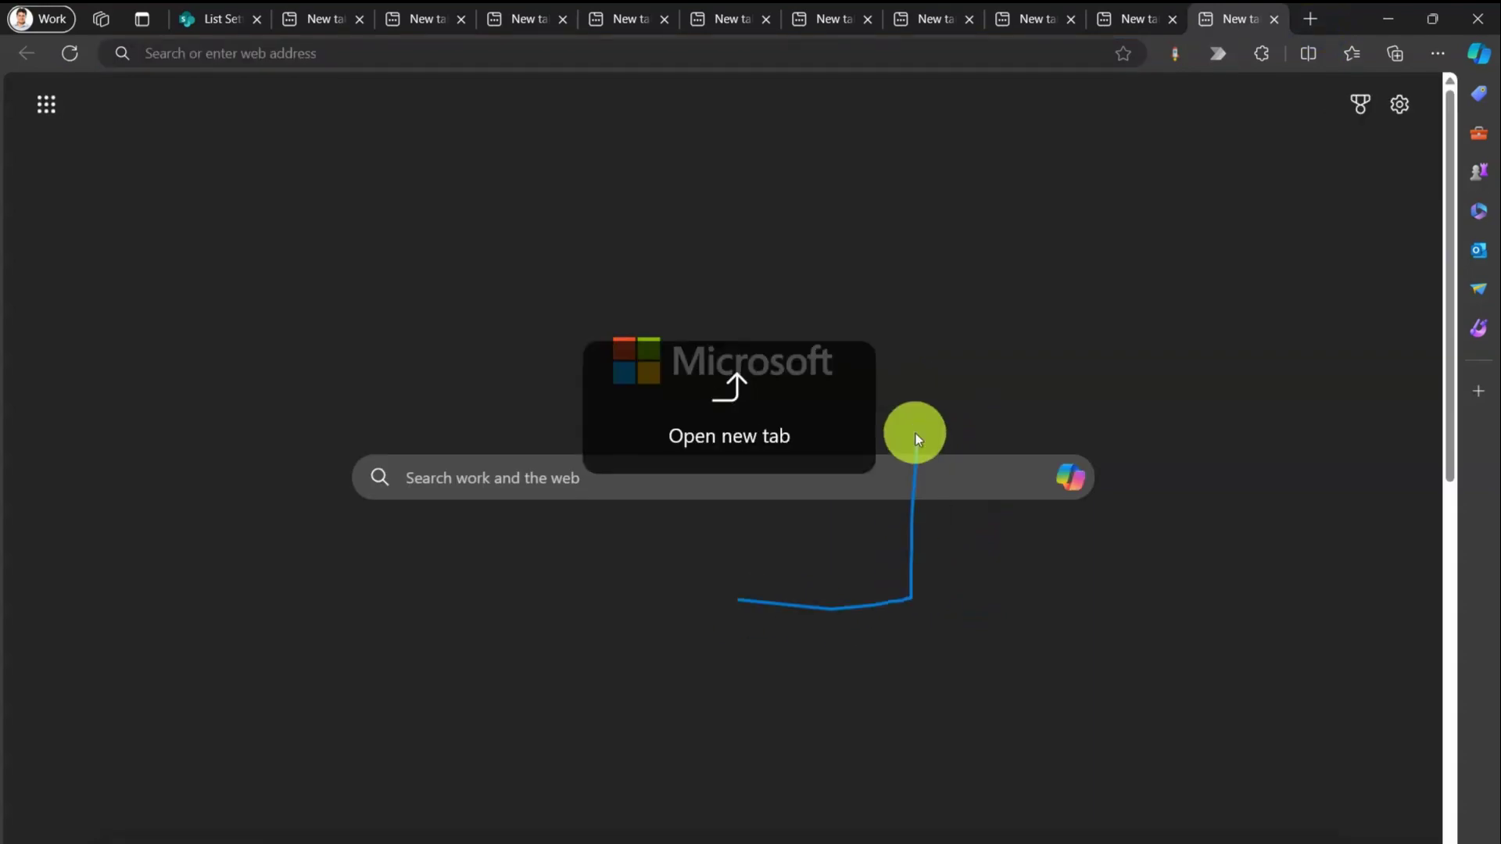
left_click_drag(748, 655, 847, 446)
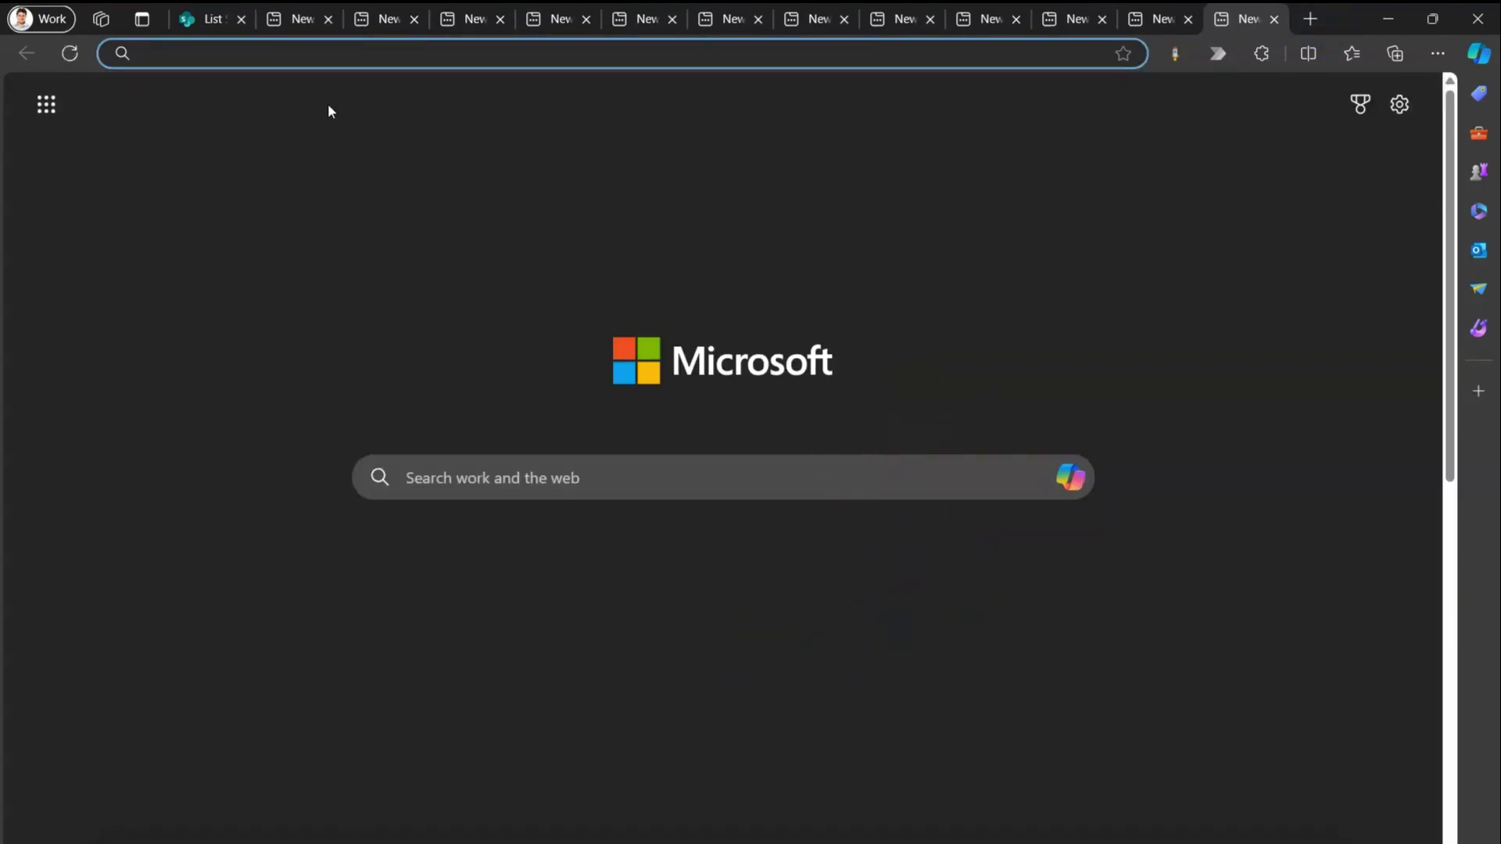
left_click(241, 18)
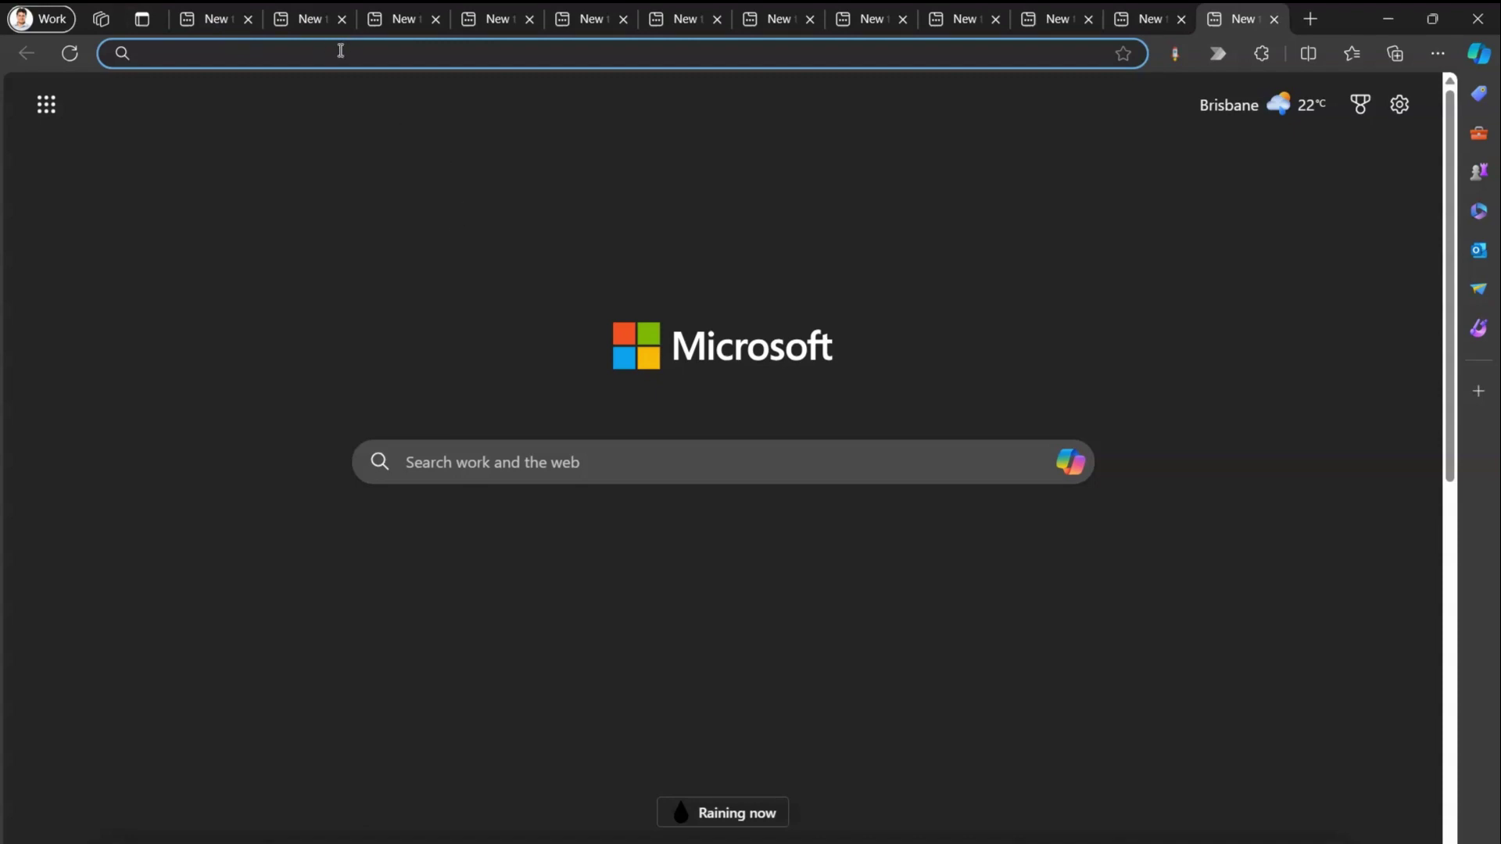
Step: Load the personal Power Platform website in the current tab and reload it with the refresh mouse gesture
type("g")
key("Return")
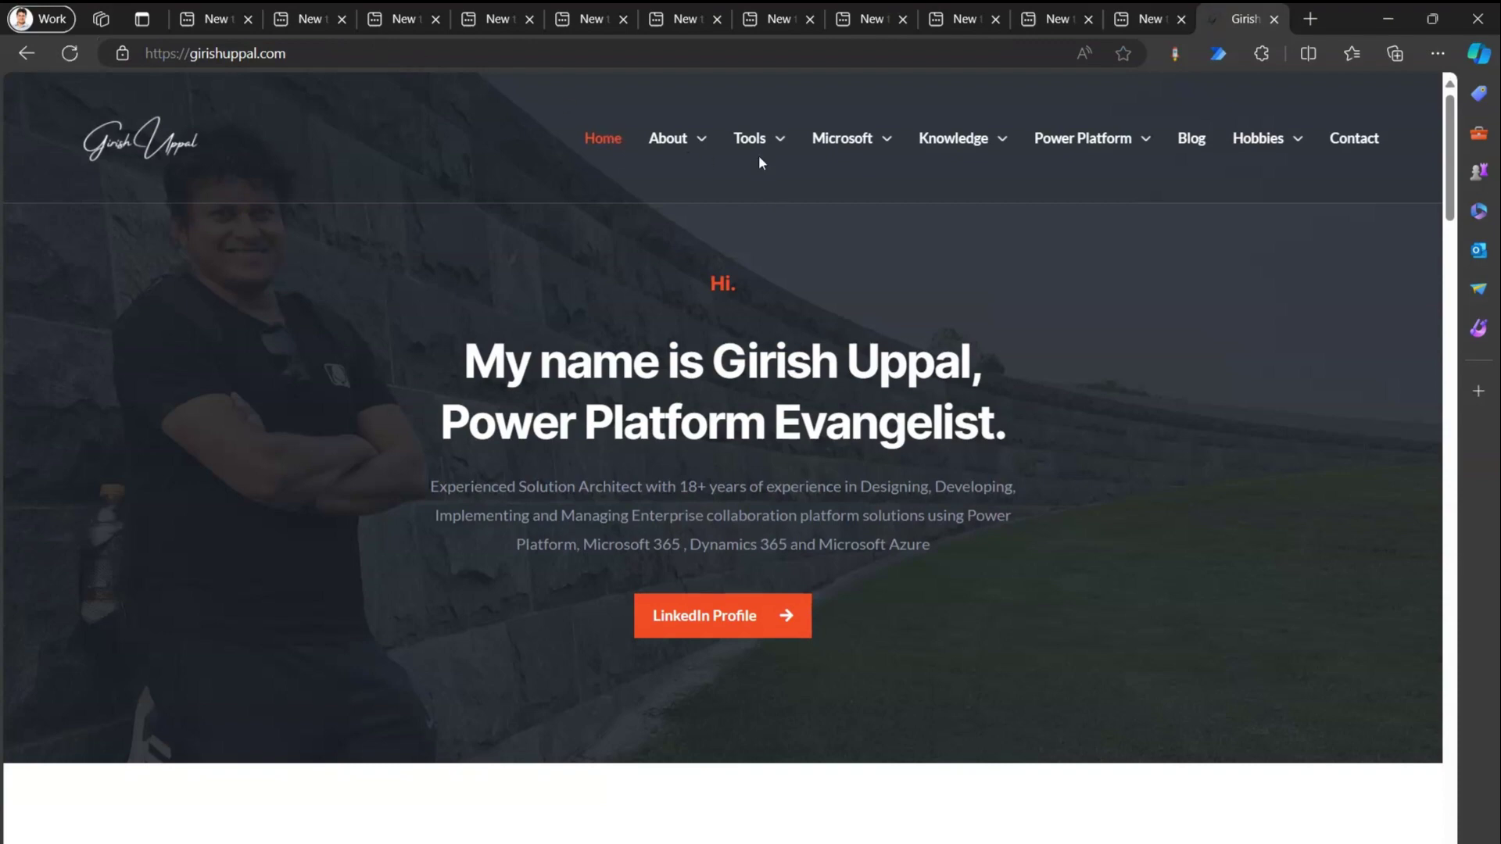
mouse_move(699, 145)
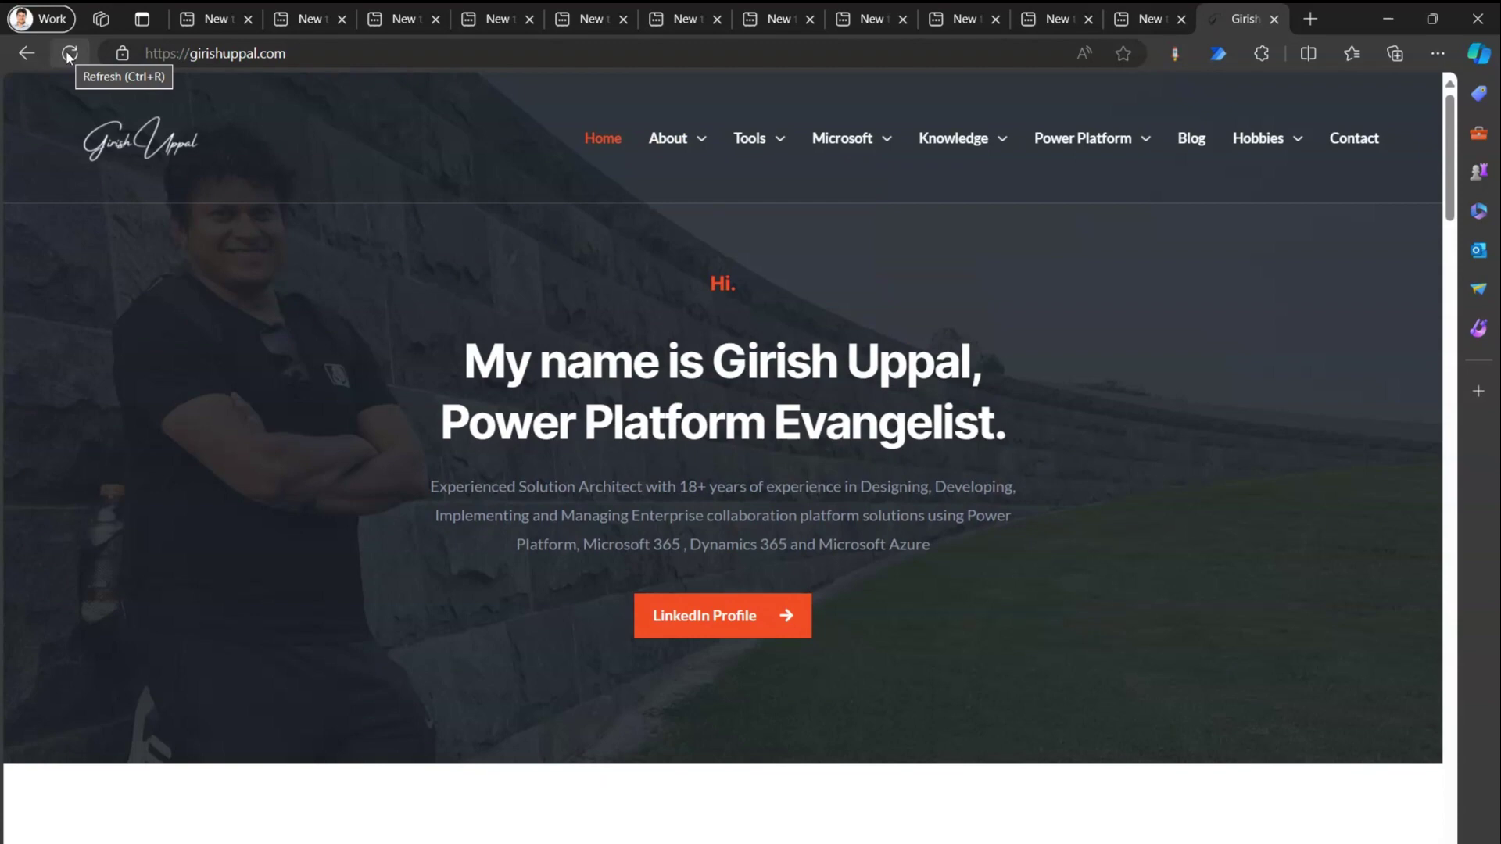
left_click_drag(1055, 258, 1243, 349)
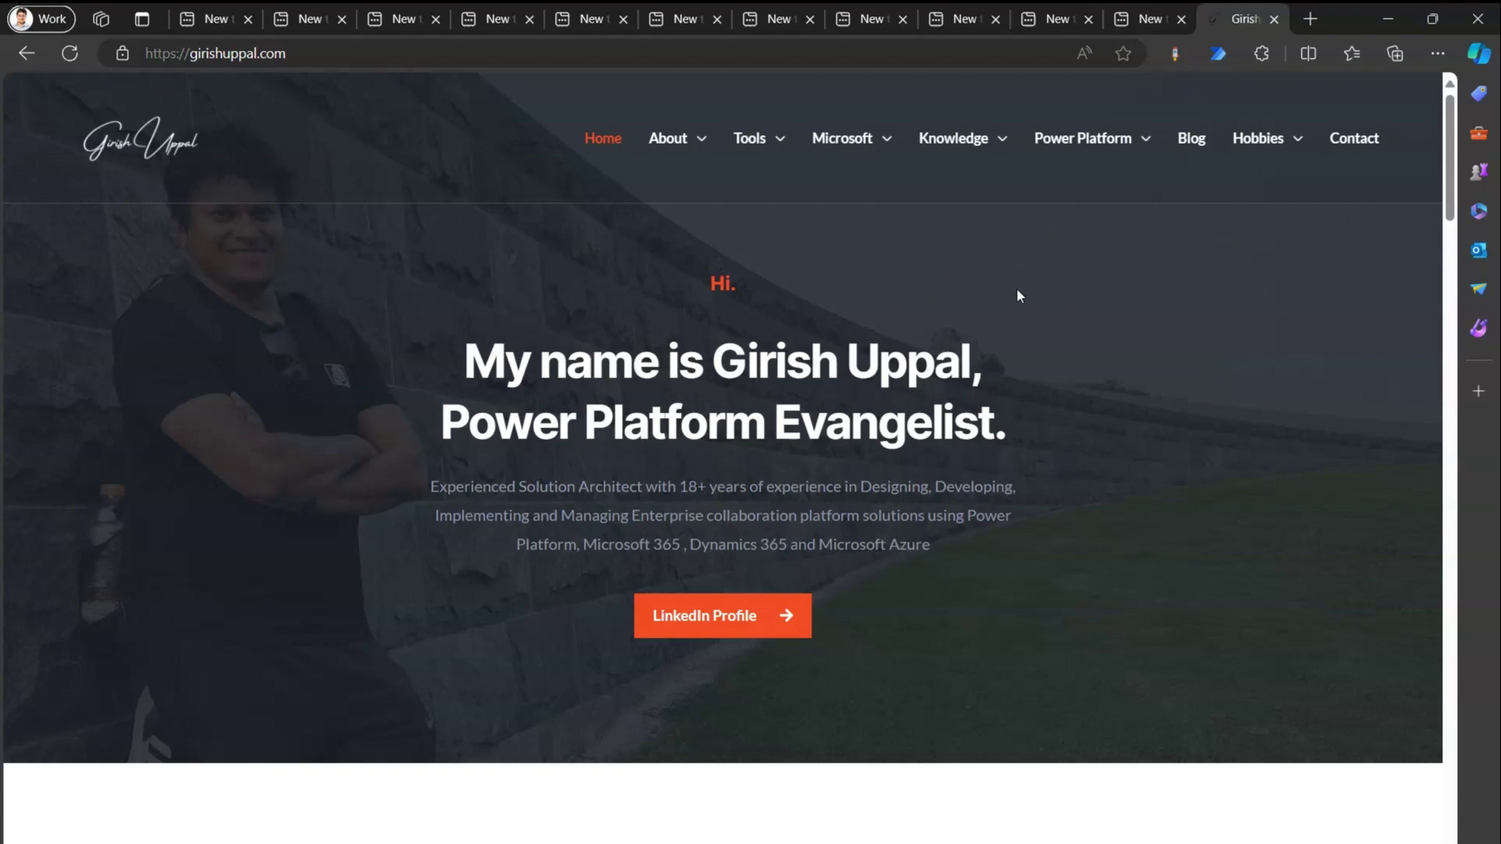
left_click_drag(1016, 284, 1216, 378)
Step: Open the website's Microsoft Product History page and refresh it several times with the mouse gesture
left_click(845, 140)
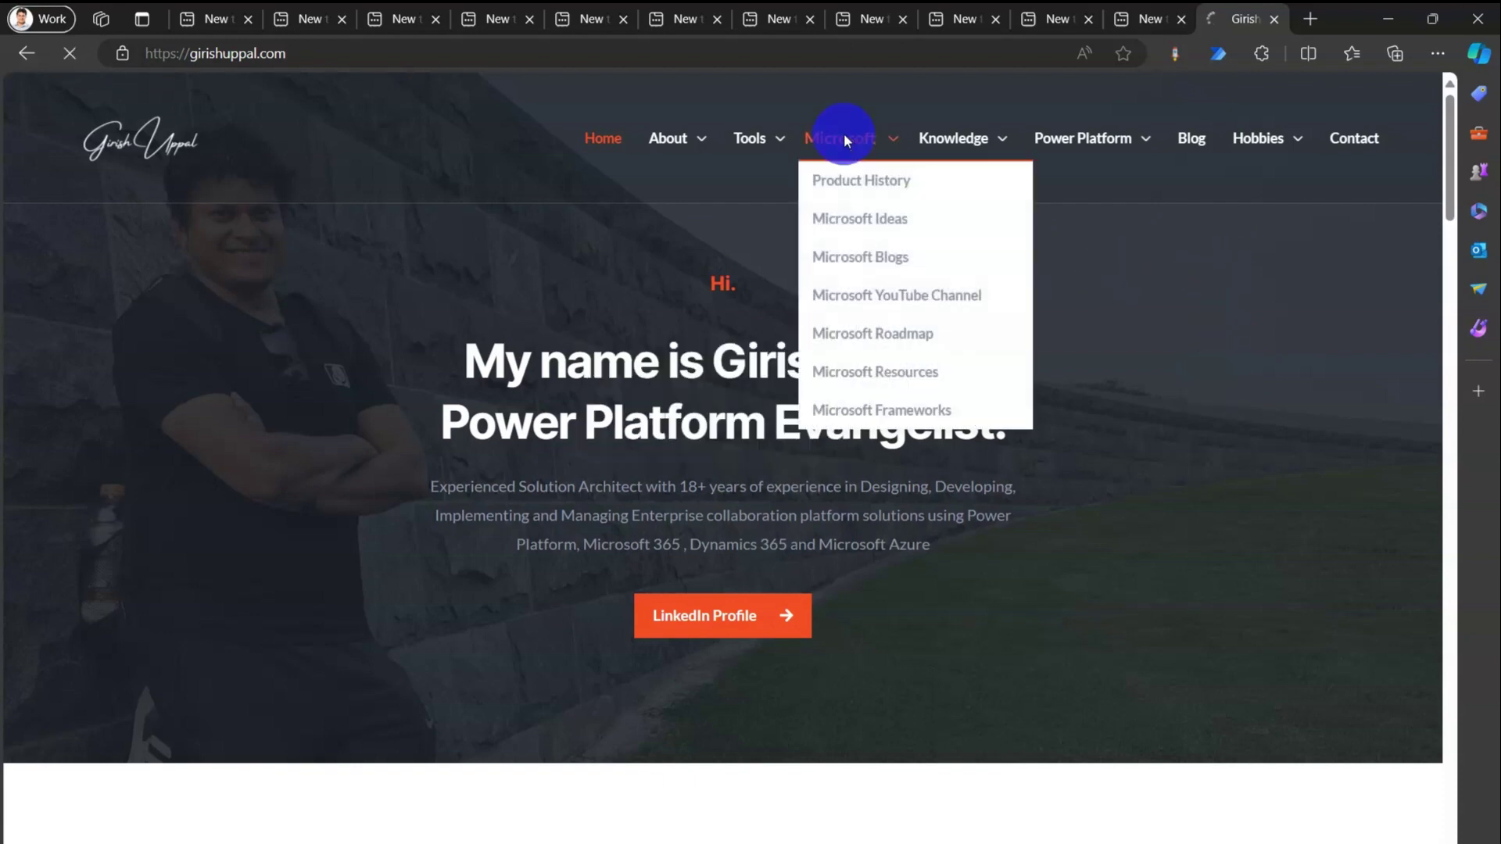
left_click(860, 186)
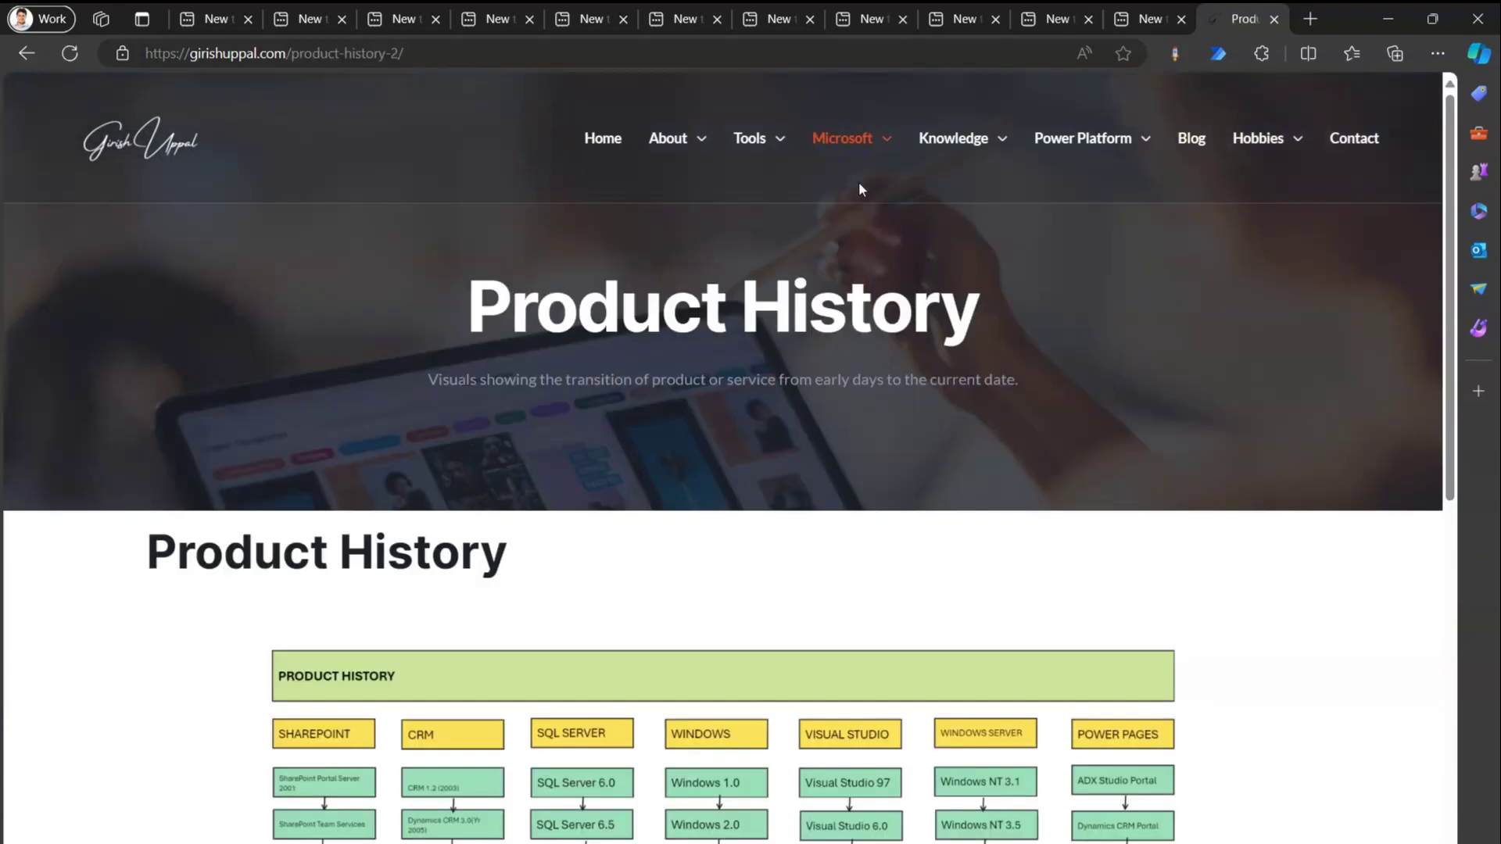
mouse_move(977, 364)
left_mouse_down()
mouse_move(1202, 369)
mouse_move(1211, 484)
left_mouse_up()
left_click_drag(1035, 405, 1170, 513)
left_click(420, 361)
mouse_move(419, 360)
left_mouse_down()
mouse_move(251, 251)
mouse_move(352, 344)
mouse_move(378, 287)
mouse_move(382, 400)
left_mouse_up()
left_click_drag(318, 299, 475, 361)
left_click_drag(278, 236, 459, 363)
Step: Close all the blank tabs one by one, leaving only the Product History tab
left_click(783, 20)
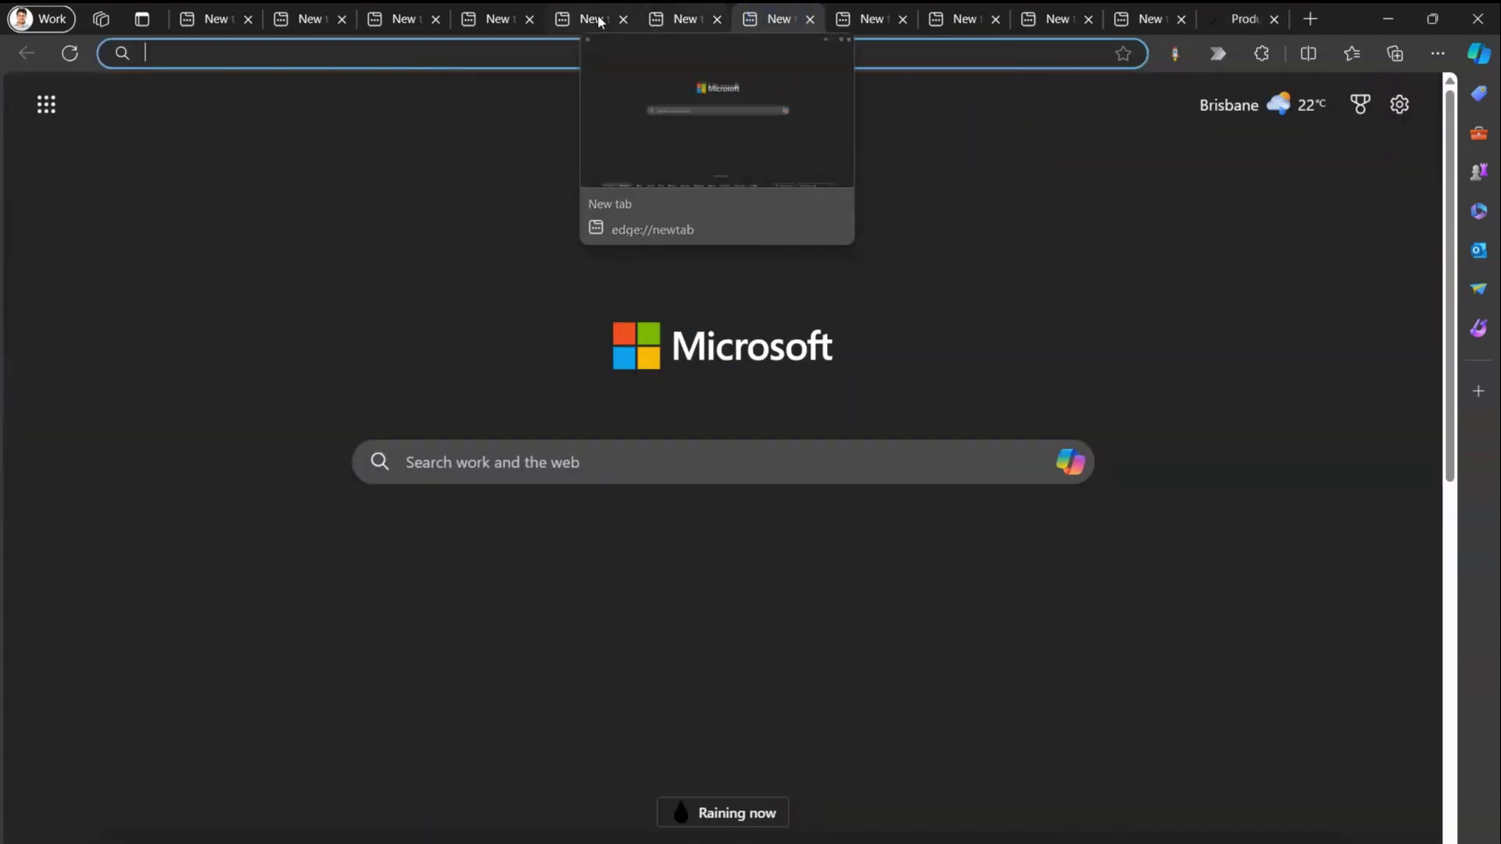
left_click(248, 21)
left_click(249, 22)
left_click(248, 22)
left_click(249, 22)
left_click(249, 21)
left_click(249, 22)
left_click(248, 22)
left_click(249, 22)
left_click(248, 22)
left_click(247, 22)
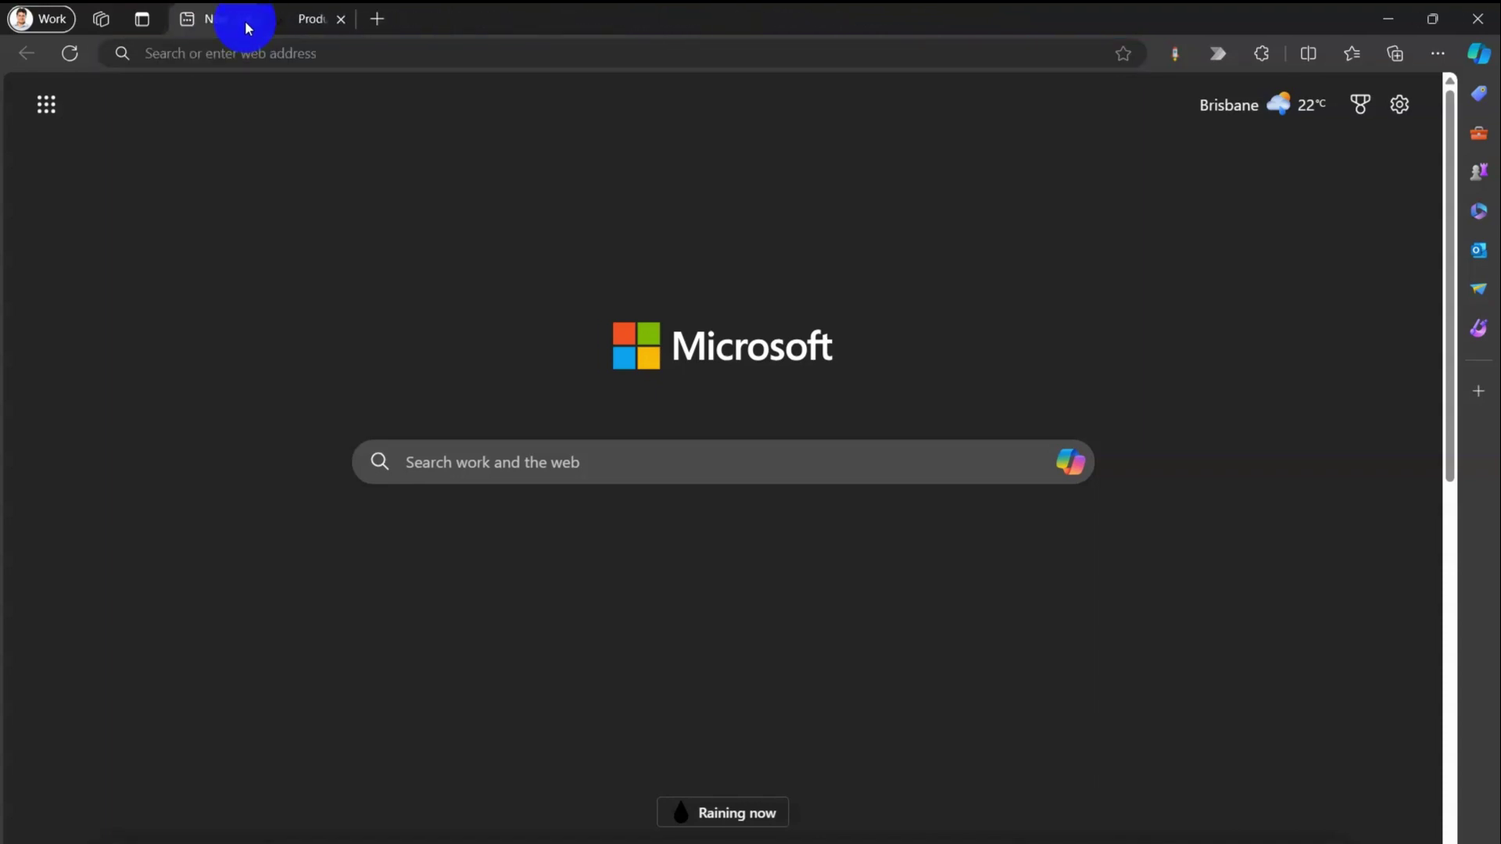
left_click(248, 22)
Step: Open two additional tabs and load the personal website's home page in each
left_click(290, 21)
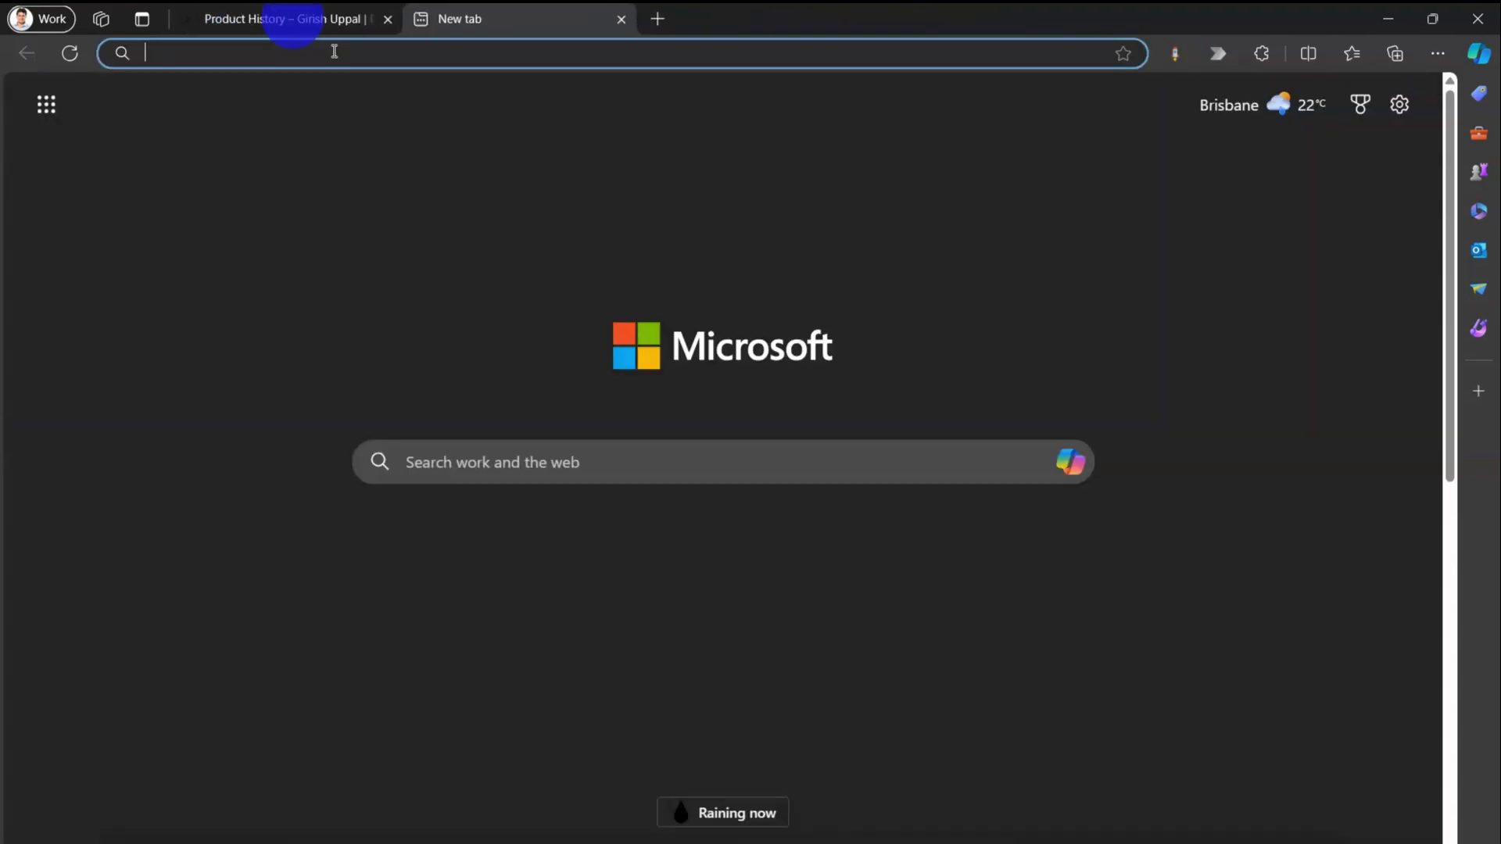
type("gi")
key("Return")
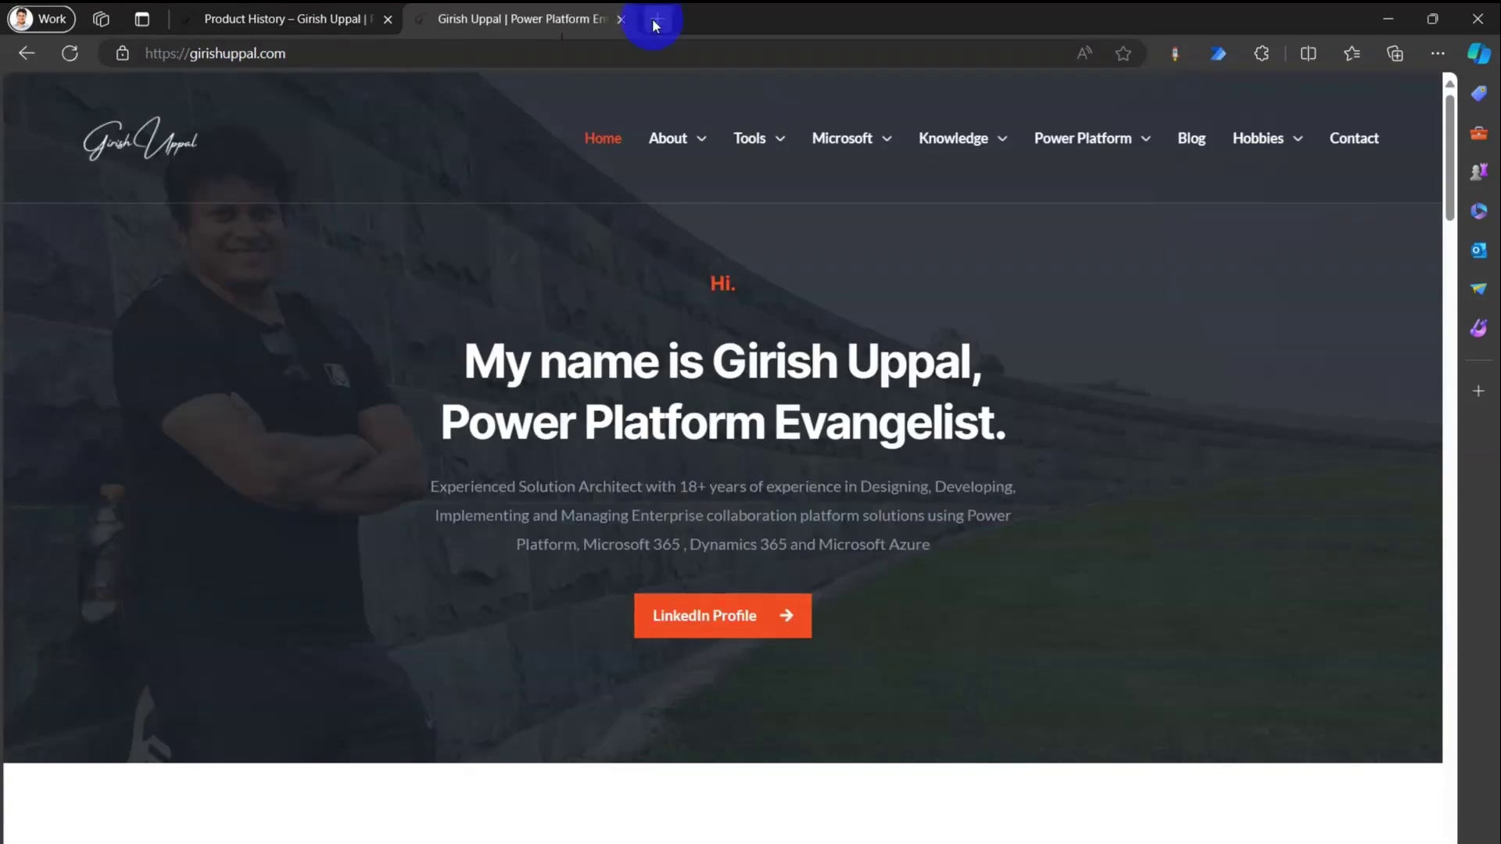
left_click(656, 20)
type("gi")
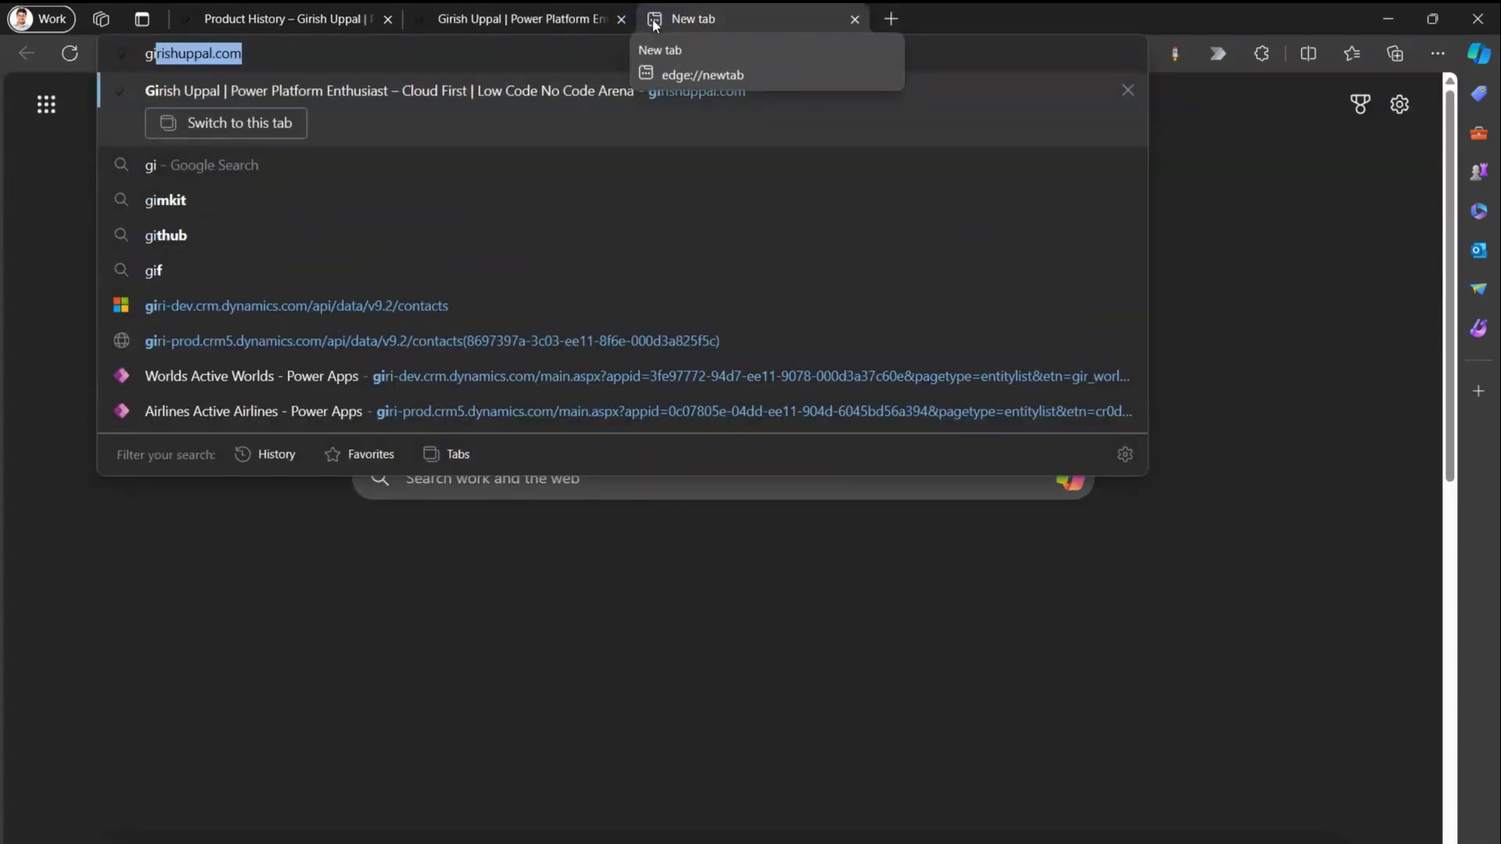
key("Return")
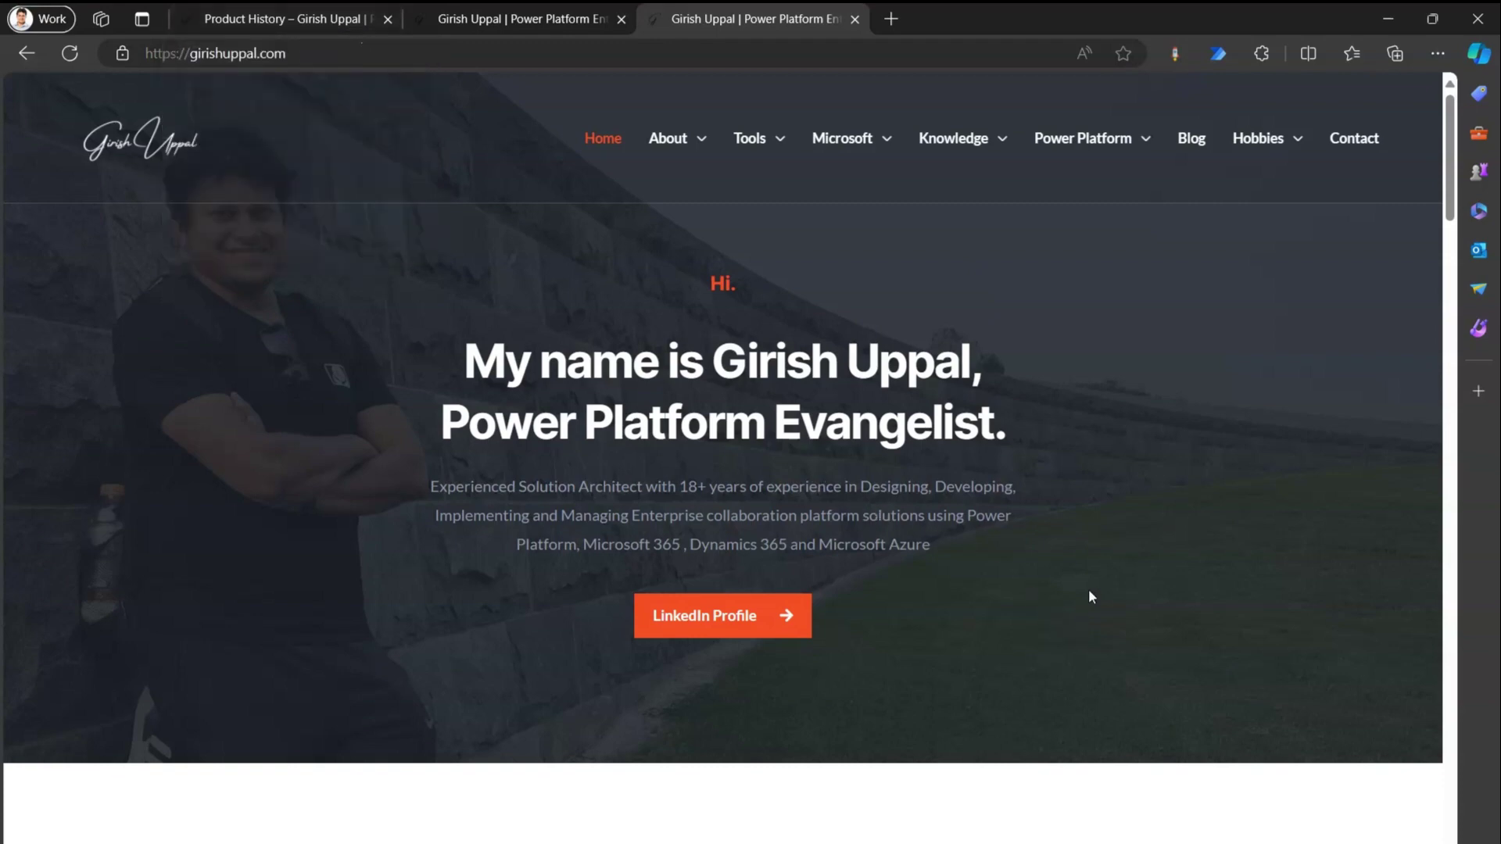
Step: Cycle through the three open tabs with the Switch to left tab mouse gesture, going up then left
left_click_drag(1170, 580, 1066, 451)
left_click_drag(1230, 552, 1208, 420)
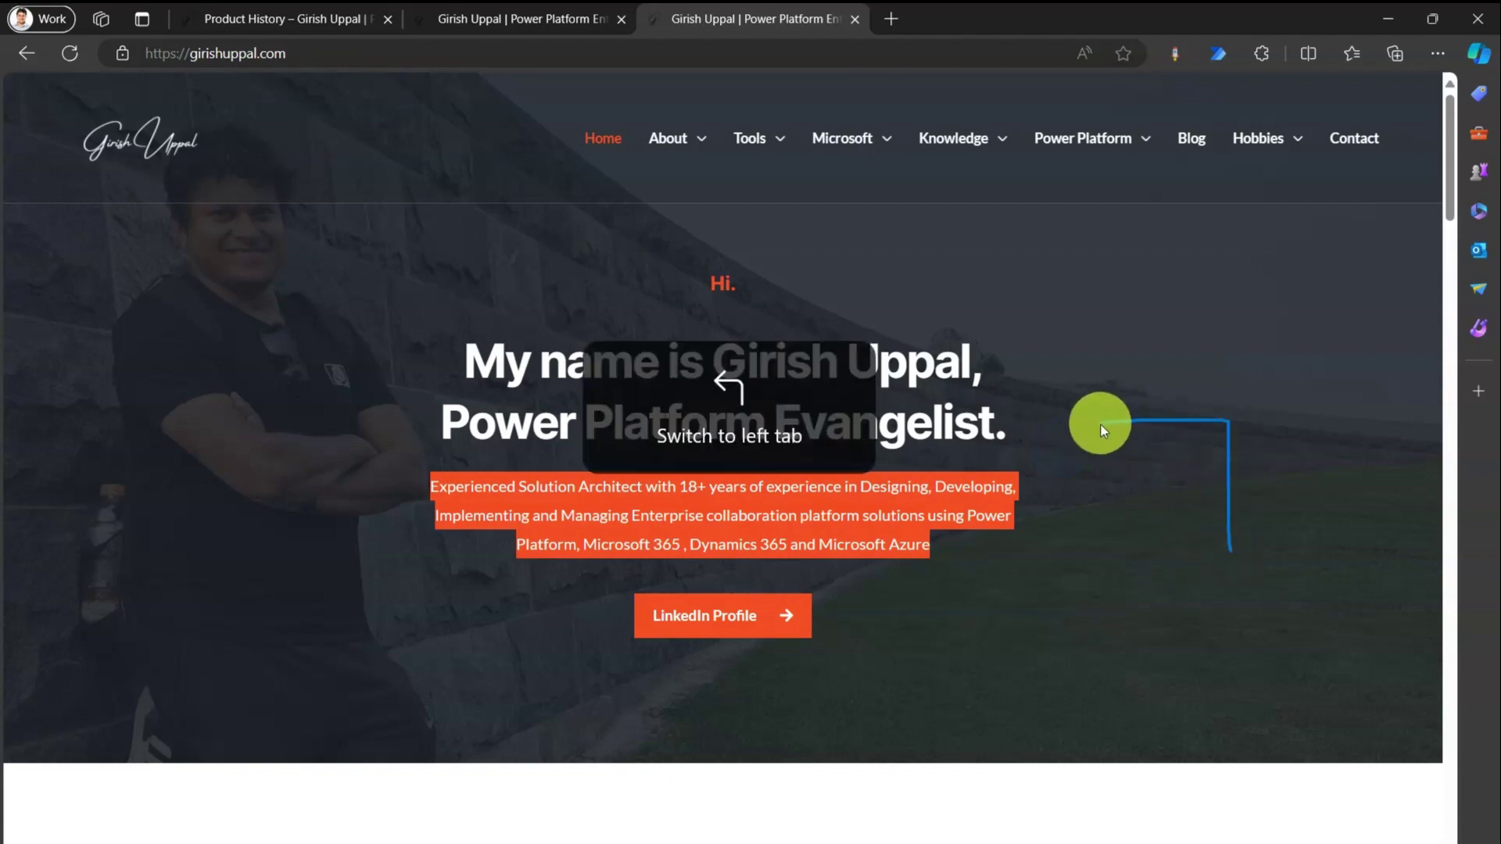
left_click_drag(1101, 425, 1101, 425)
left_click(773, 15)
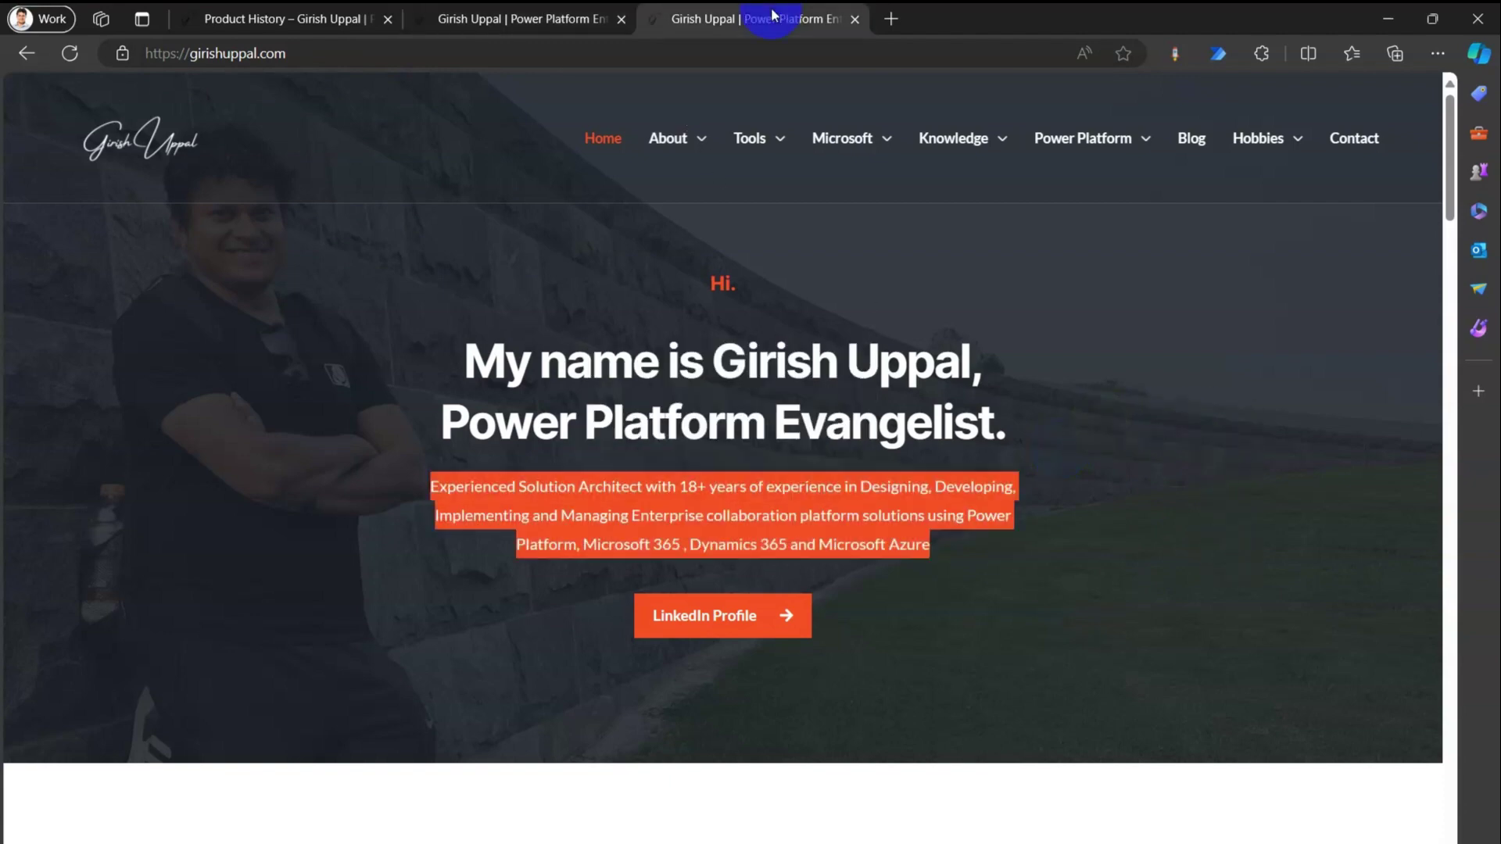
mouse_move(1201, 486)
left_mouse_down()
mouse_move(1115, 350)
mouse_move(1085, 355)
left_mouse_up()
mouse_move(1229, 519)
left_mouse_down()
mouse_move(1099, 358)
mouse_move(1084, 359)
left_mouse_up()
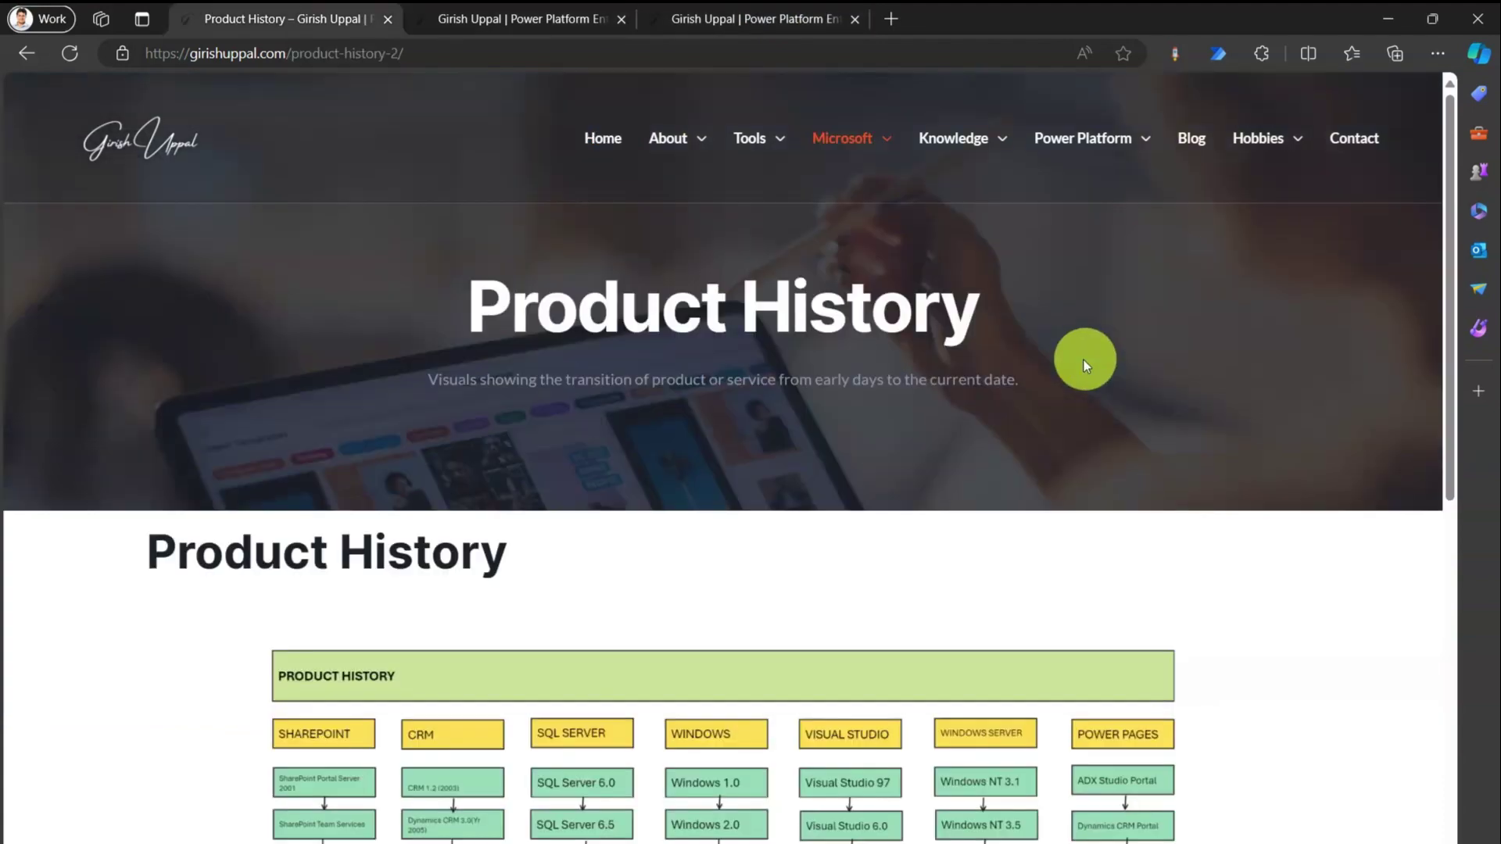
mouse_move(1199, 558)
left_mouse_down()
mouse_move(1196, 449)
mouse_move(1055, 425)
left_mouse_up()
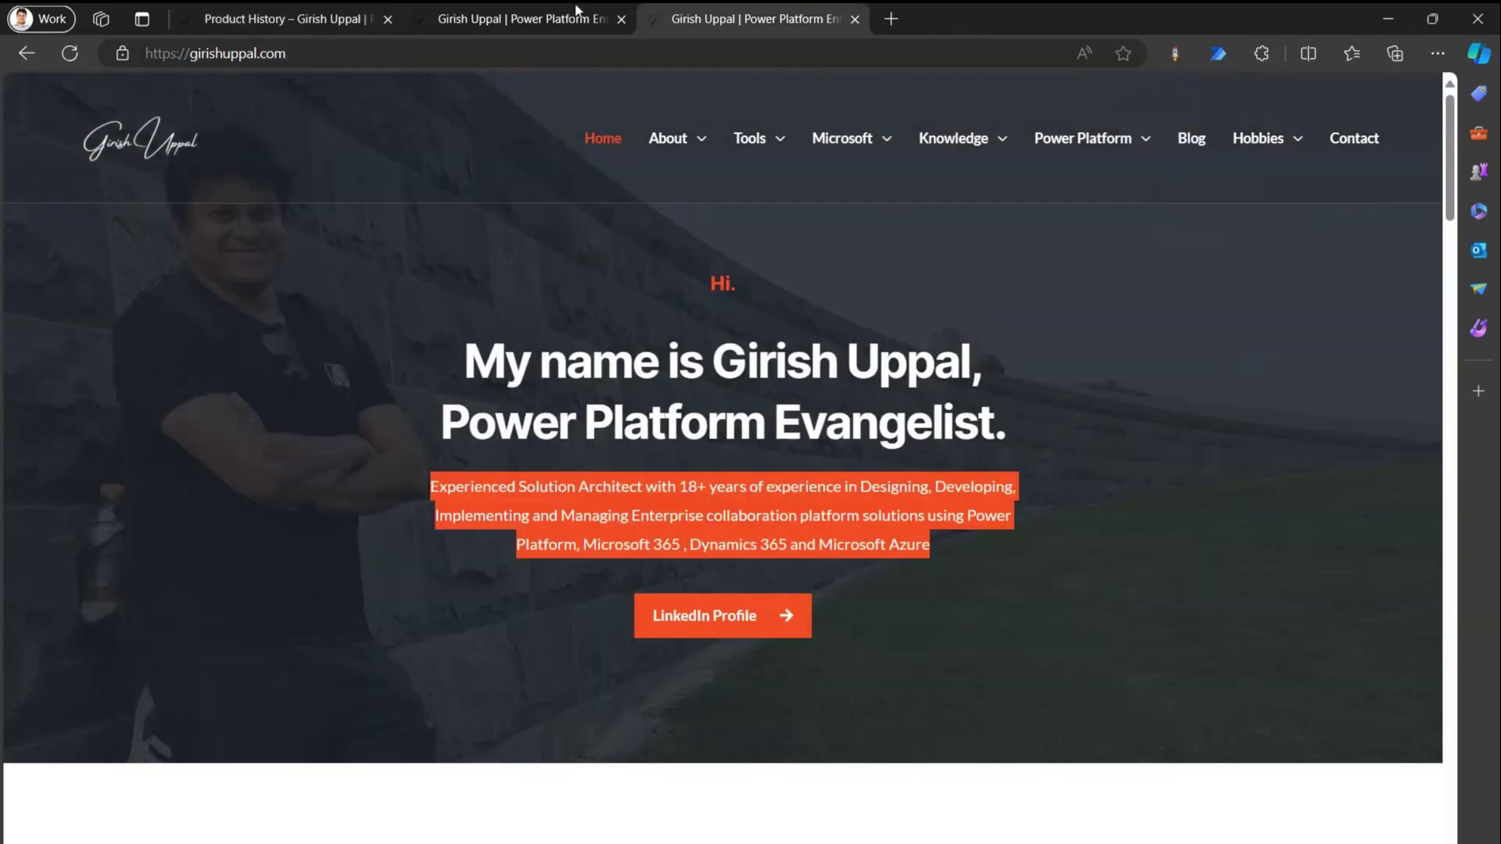
mouse_move(1169, 556)
left_mouse_down()
mouse_move(1173, 503)
mouse_move(1009, 435)
left_mouse_up()
mouse_move(1243, 649)
left_mouse_down()
mouse_move(1230, 453)
mouse_move(1102, 454)
left_mouse_up()
mouse_move(1141, 558)
left_mouse_down()
mouse_move(1118, 375)
mouse_move(1012, 391)
mouse_move(1092, 400)
left_mouse_up()
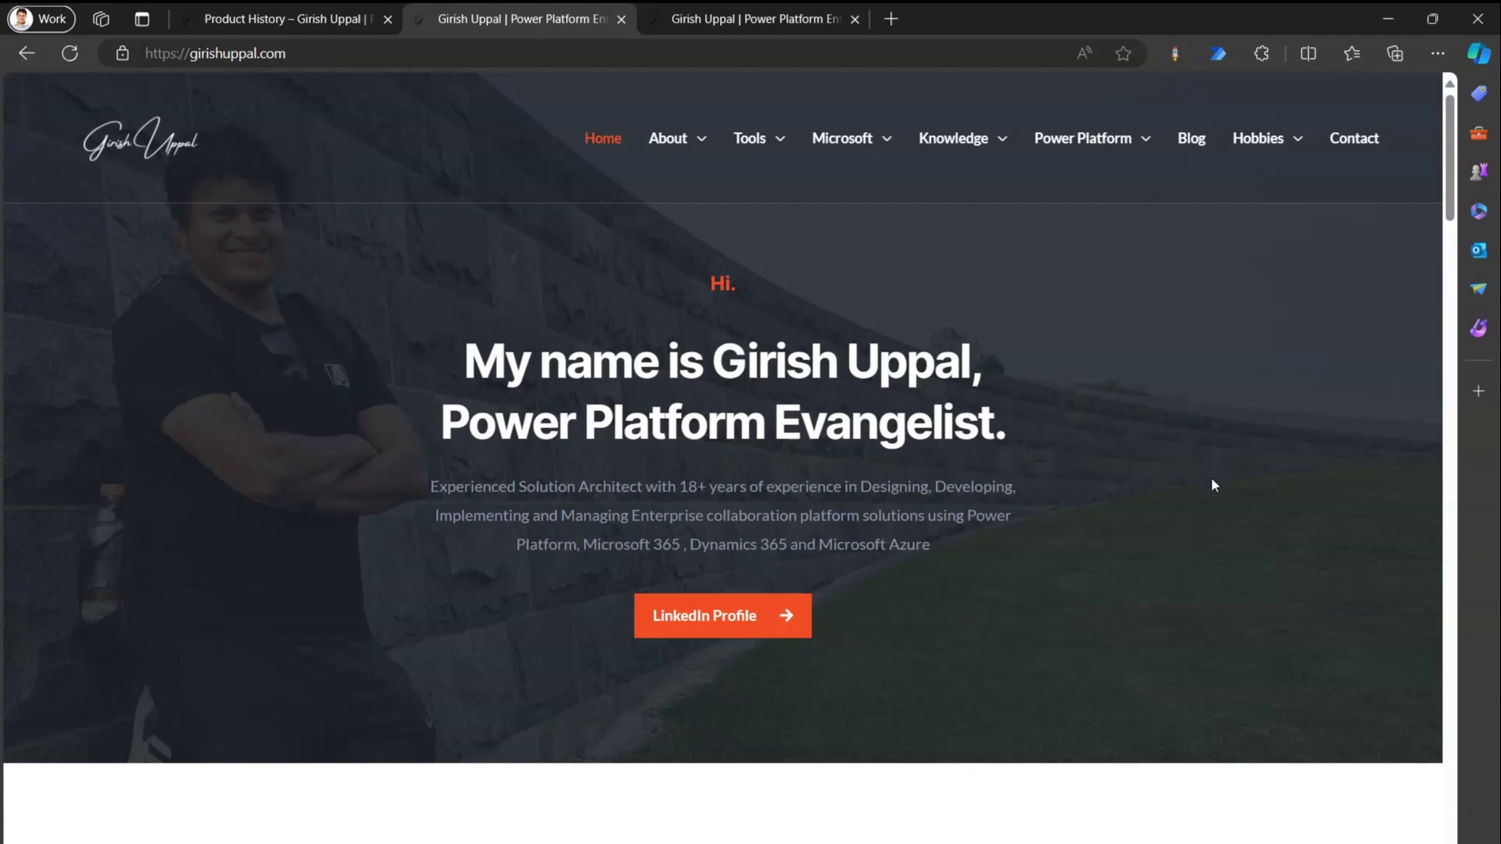
Step: Move through the open tabs in the other direction with the Up then right mouse gesture
mouse_move(1169, 630)
left_mouse_down()
mouse_move(1300, 479)
mouse_move(1166, 591)
mouse_move(1149, 416)
mouse_move(1246, 402)
mouse_move(1157, 518)
mouse_move(1290, 434)
left_mouse_up()
left_click_drag(1213, 701, 1323, 480)
left_click_drag(1237, 652, 1322, 464)
left_click_drag(1233, 693, 1320, 512)
left_click_drag(1340, 563, 1329, 576)
Step: Open four blank tabs and close all tabs at once with a mouse gesture
left_click(890, 18)
left_click(1129, 24)
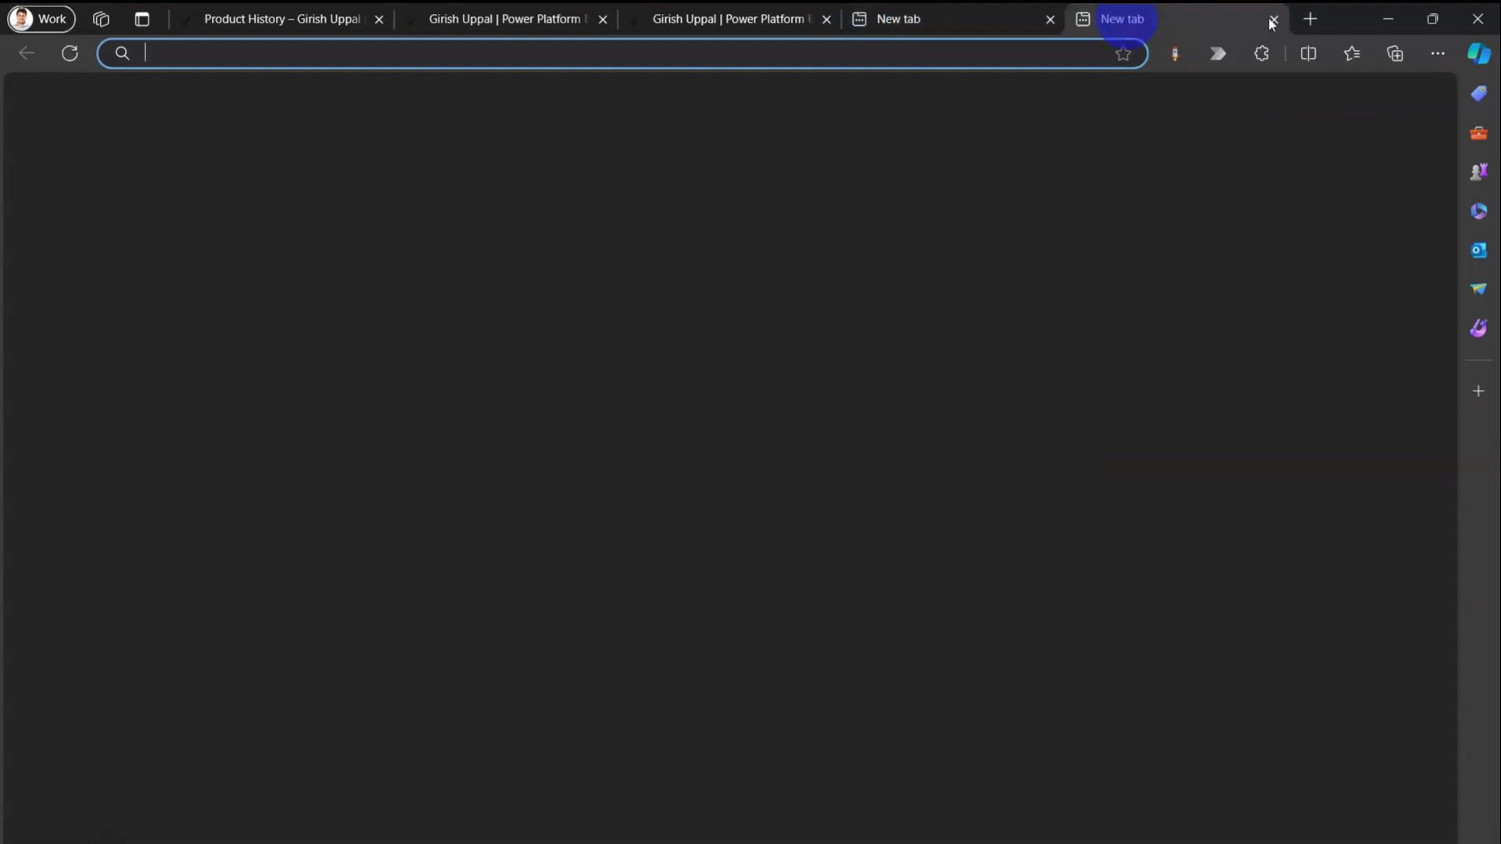
left_click(1312, 22)
left_click(1320, 23)
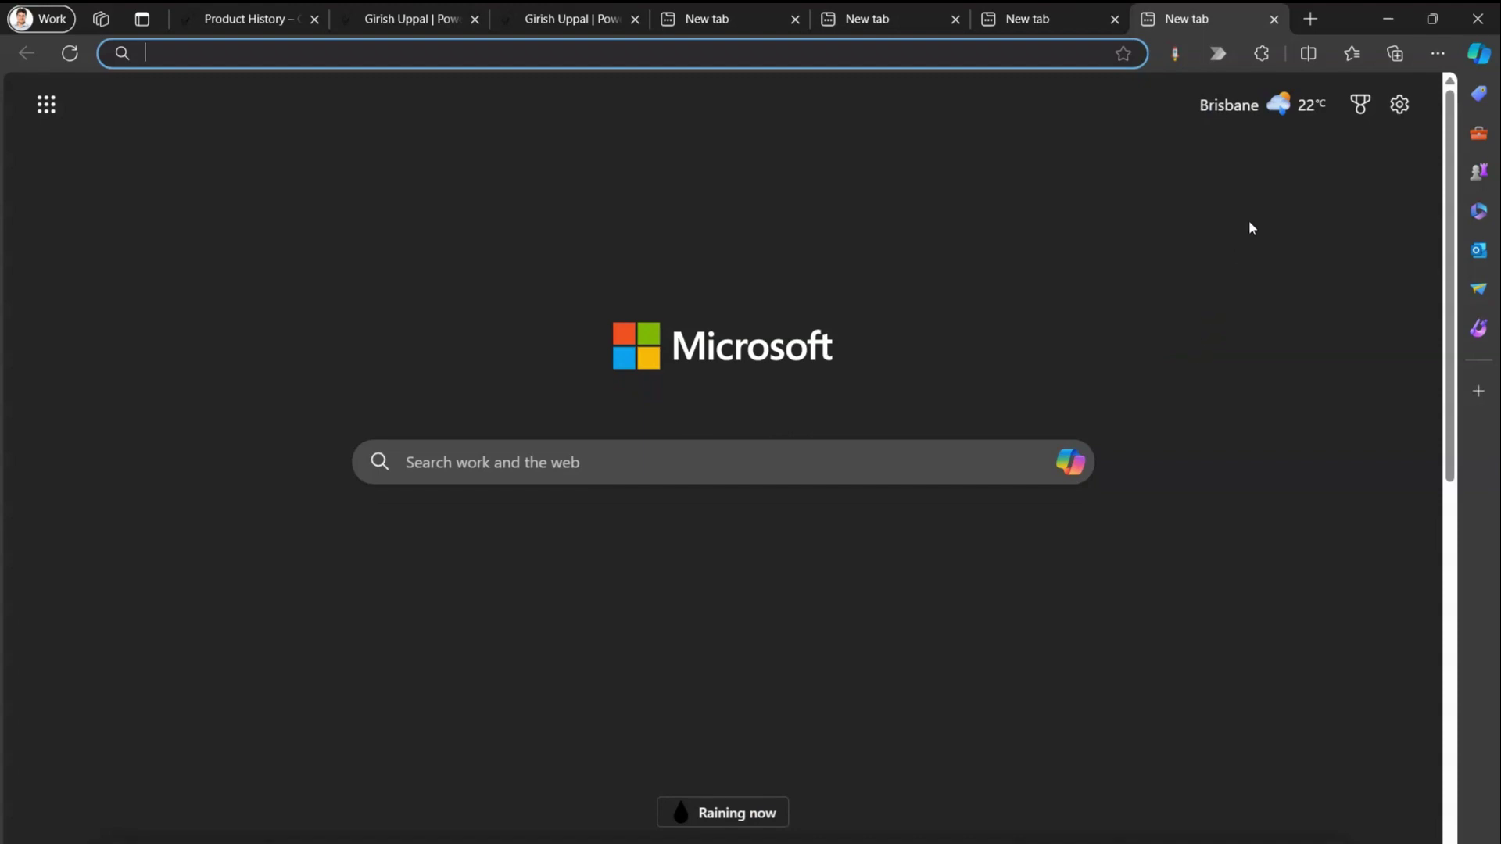
left_click_drag(1295, 212, 1102, 353)
Step: Add five blank tabs without using a mouse gesture
left_click(423, 18)
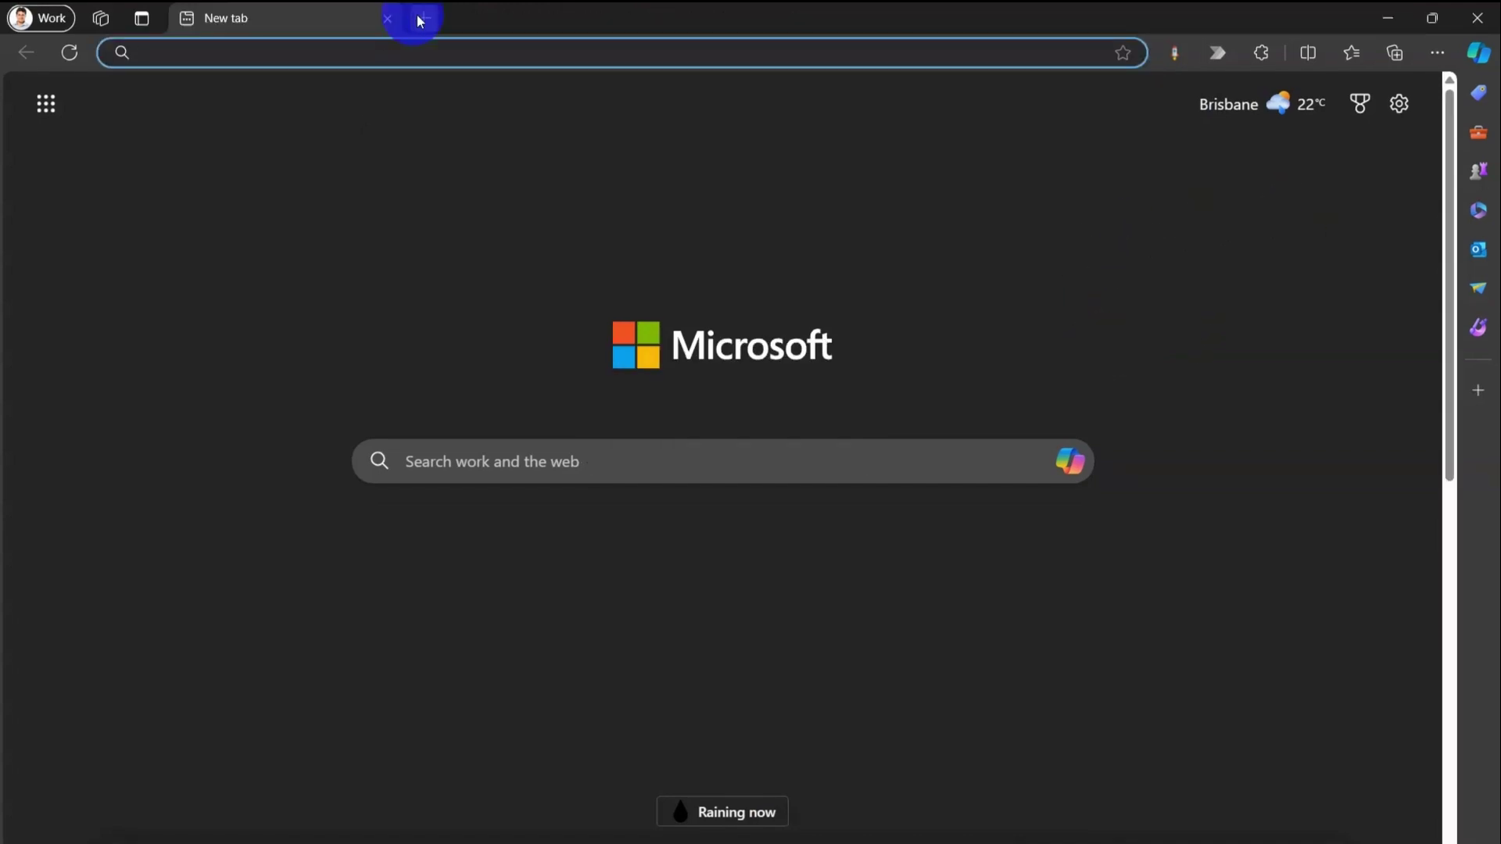
left_click(660, 18)
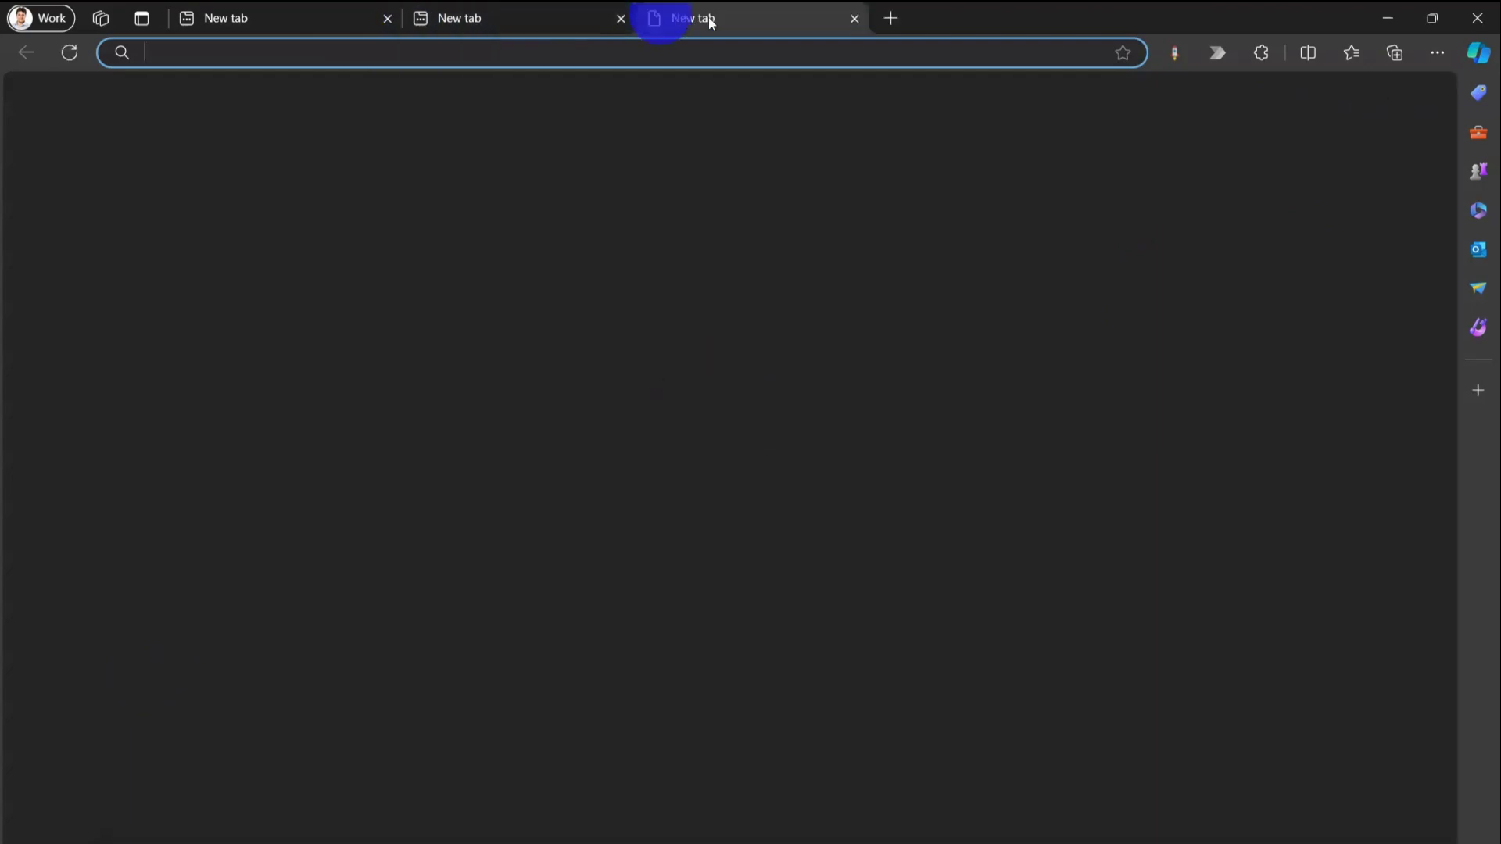
left_click(894, 19)
left_click(1125, 18)
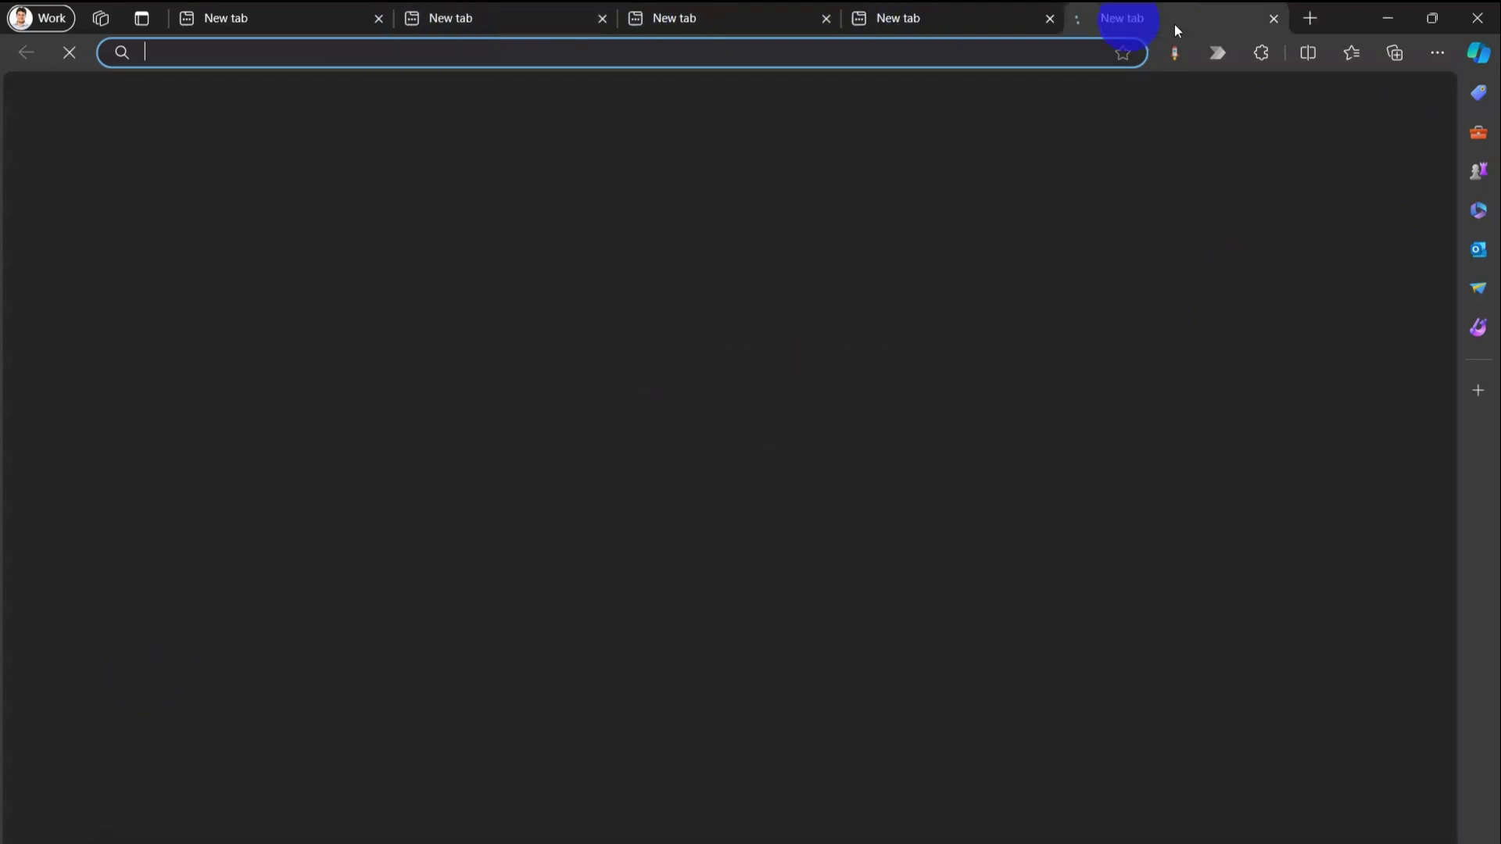
left_click(1303, 19)
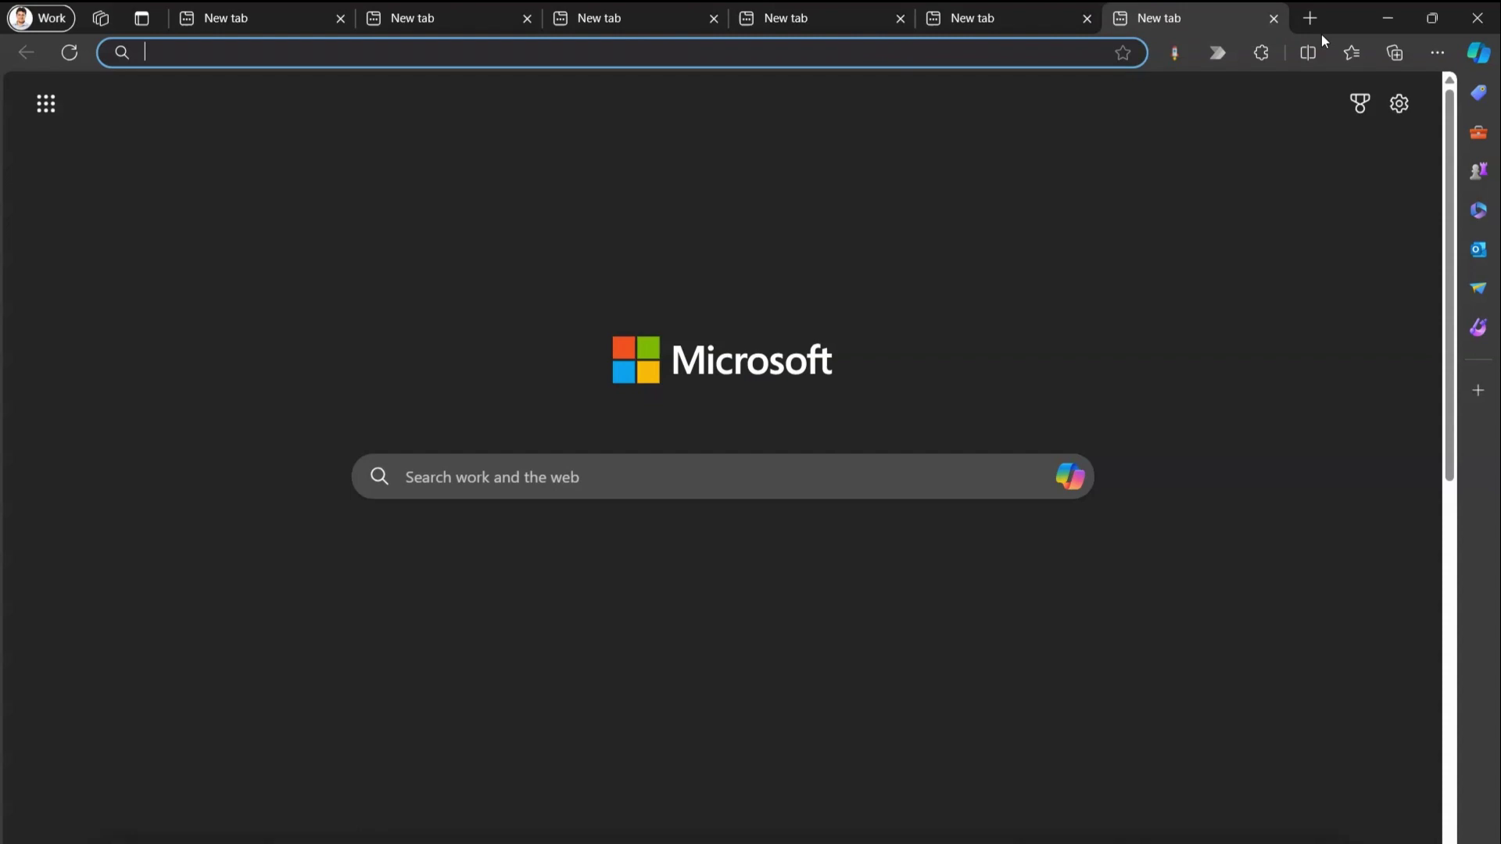
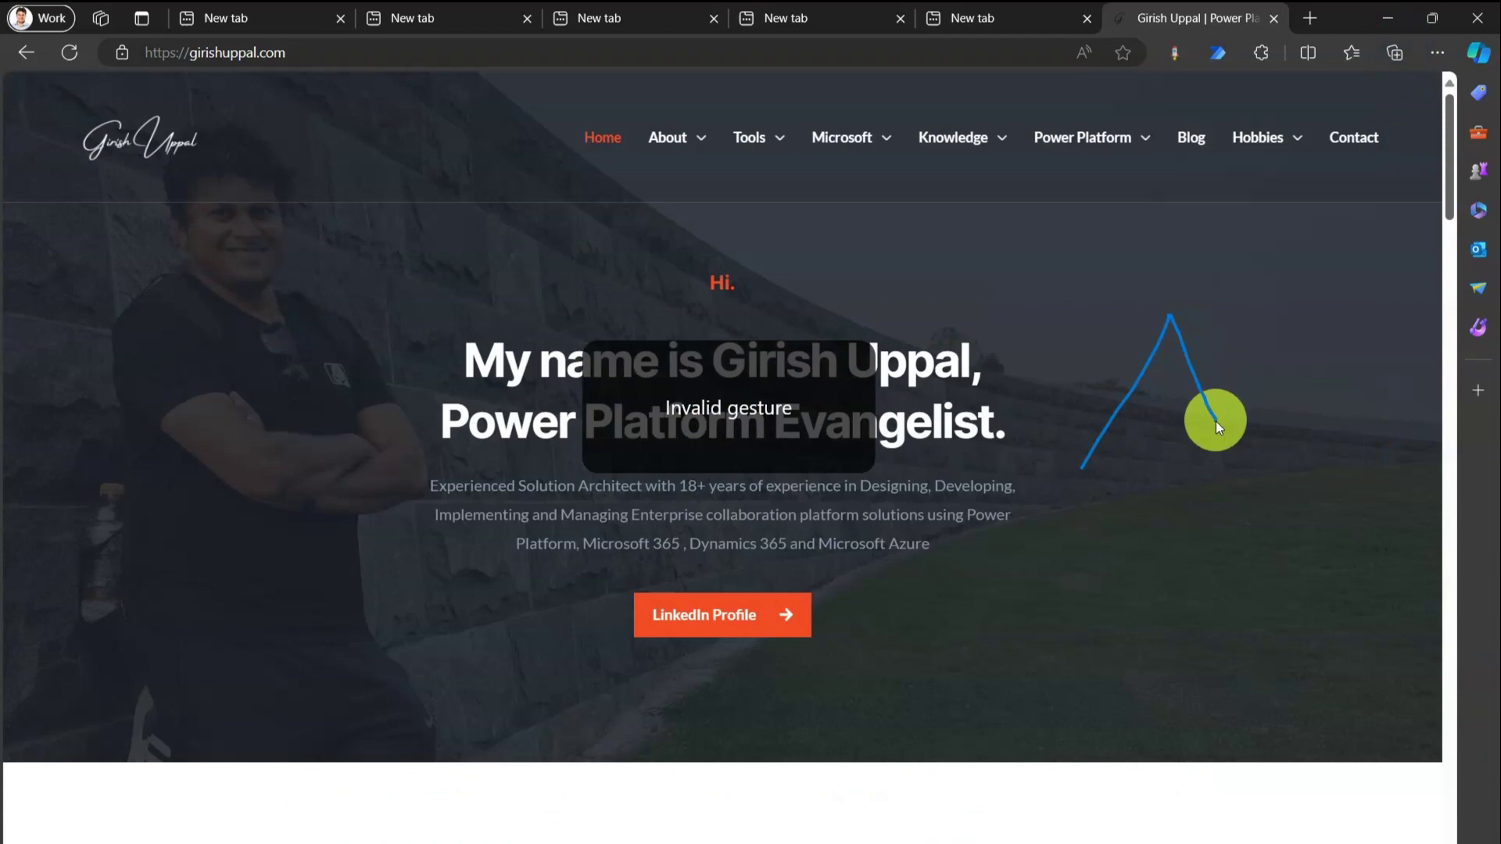
Step: Scroll the website's home page to its end with a mouse gesture, return to its start and repeat the gesture
mouse_move(1098, 482)
left_mouse_down()
mouse_move(1139, 386)
mouse_move(1179, 469)
mouse_move(1208, 433)
mouse_move(1236, 504)
left_mouse_up()
left_click_drag(1451, 790, 1413, 14)
left_click_drag(1108, 364, 1210, 353)
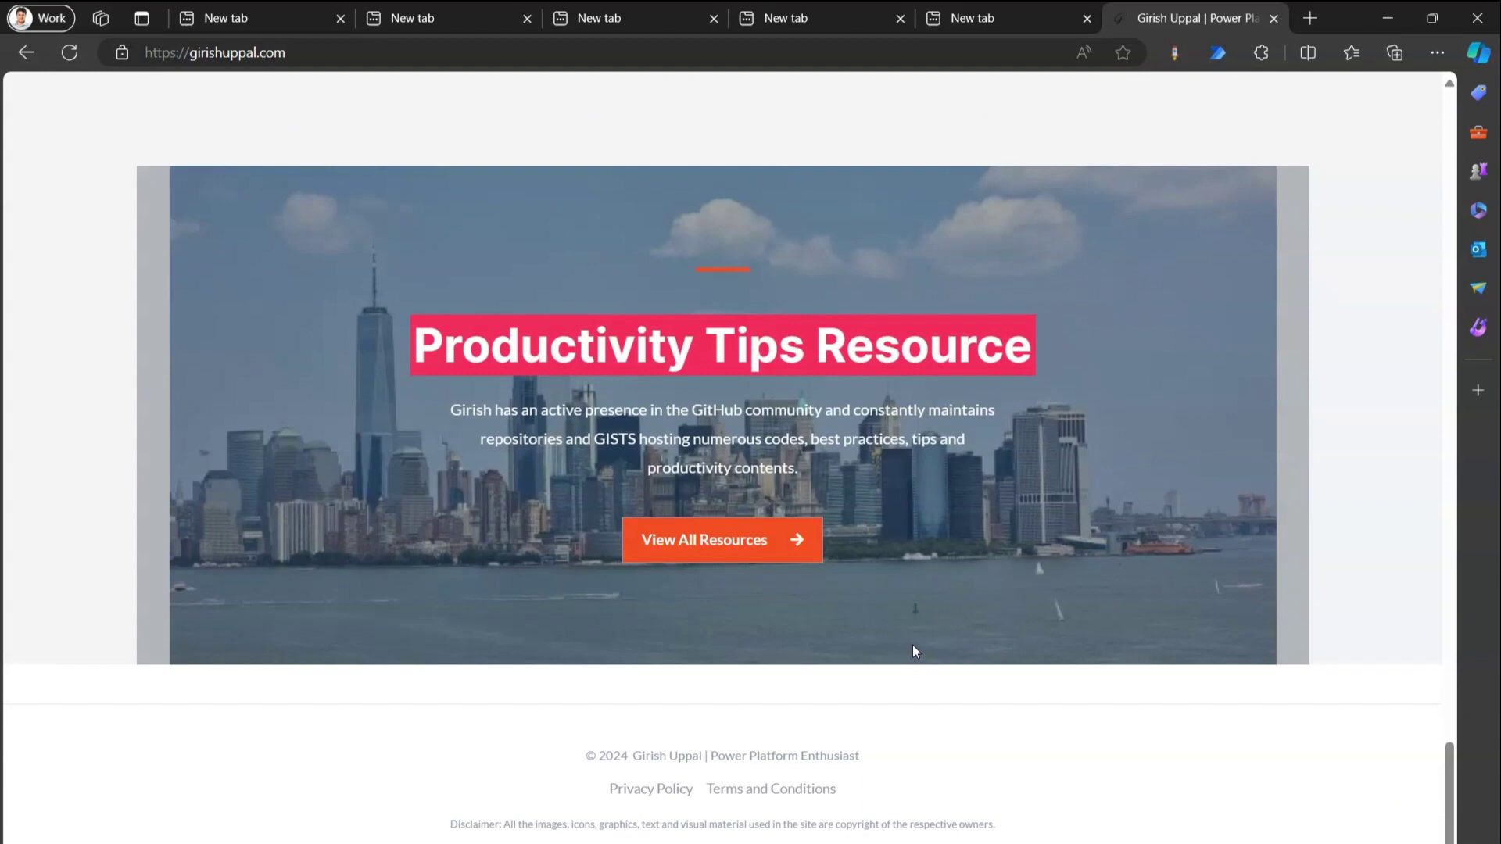
Step: Try several V-shaped and angled mouse gestures at the end of the website's home page
left_click_drag(917, 641, 1015, 666)
left_click(1009, 671)
left_click_drag(1016, 650, 1077, 701)
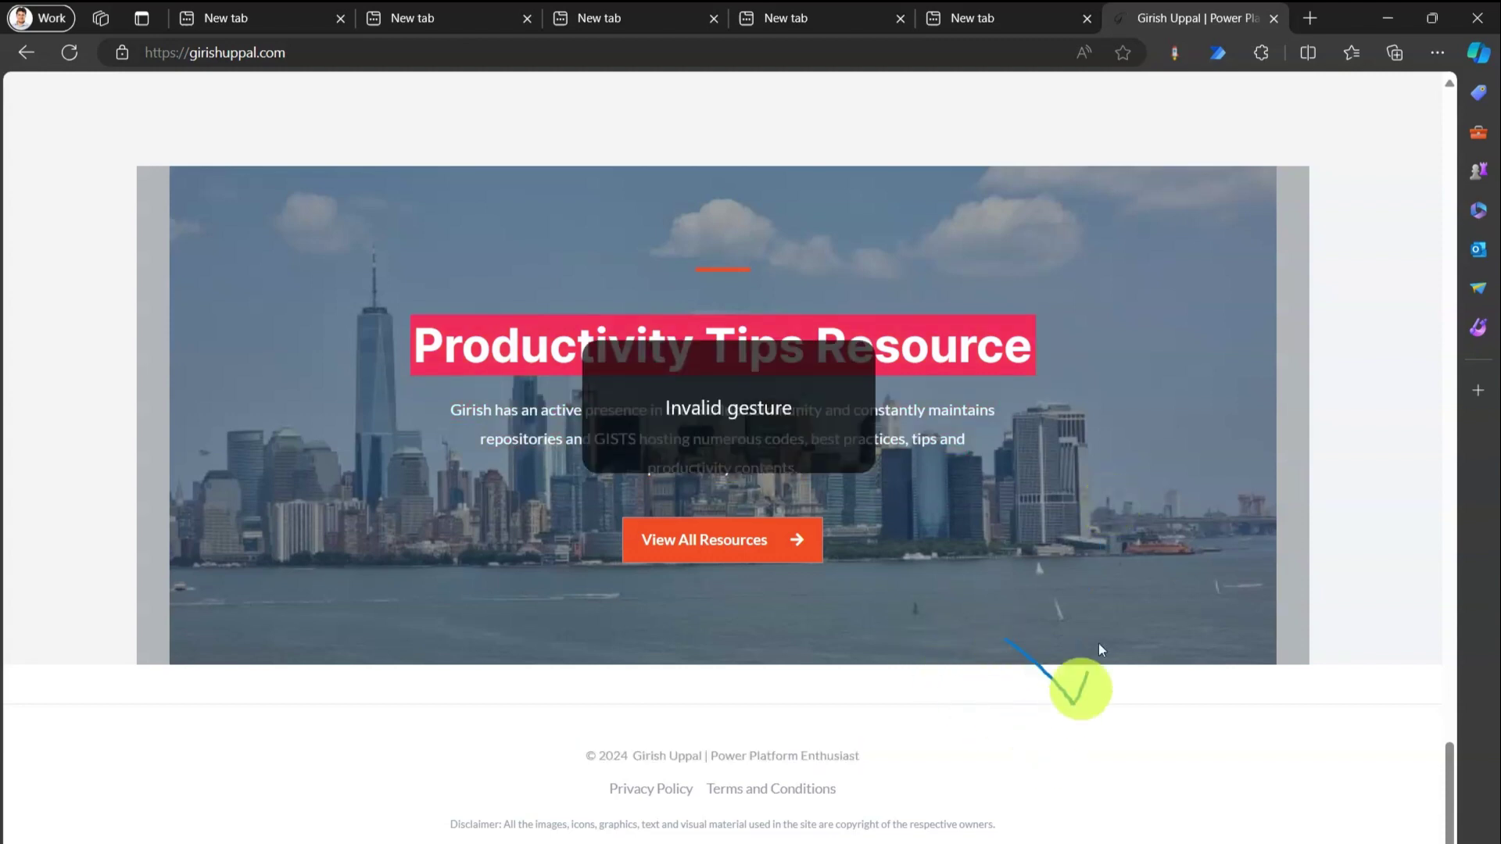
left_click_drag(1021, 650, 1068, 694)
left_click_drag(1118, 602, 1117, 598)
left_click_drag(995, 665, 1107, 631)
mouse_move(1027, 695)
left_mouse_down()
mouse_move(1082, 743)
mouse_move(1110, 654)
mouse_move(1042, 759)
mouse_move(1060, 685)
mouse_move(971, 687)
mouse_move(1021, 729)
mouse_move(1034, 637)
left_mouse_up()
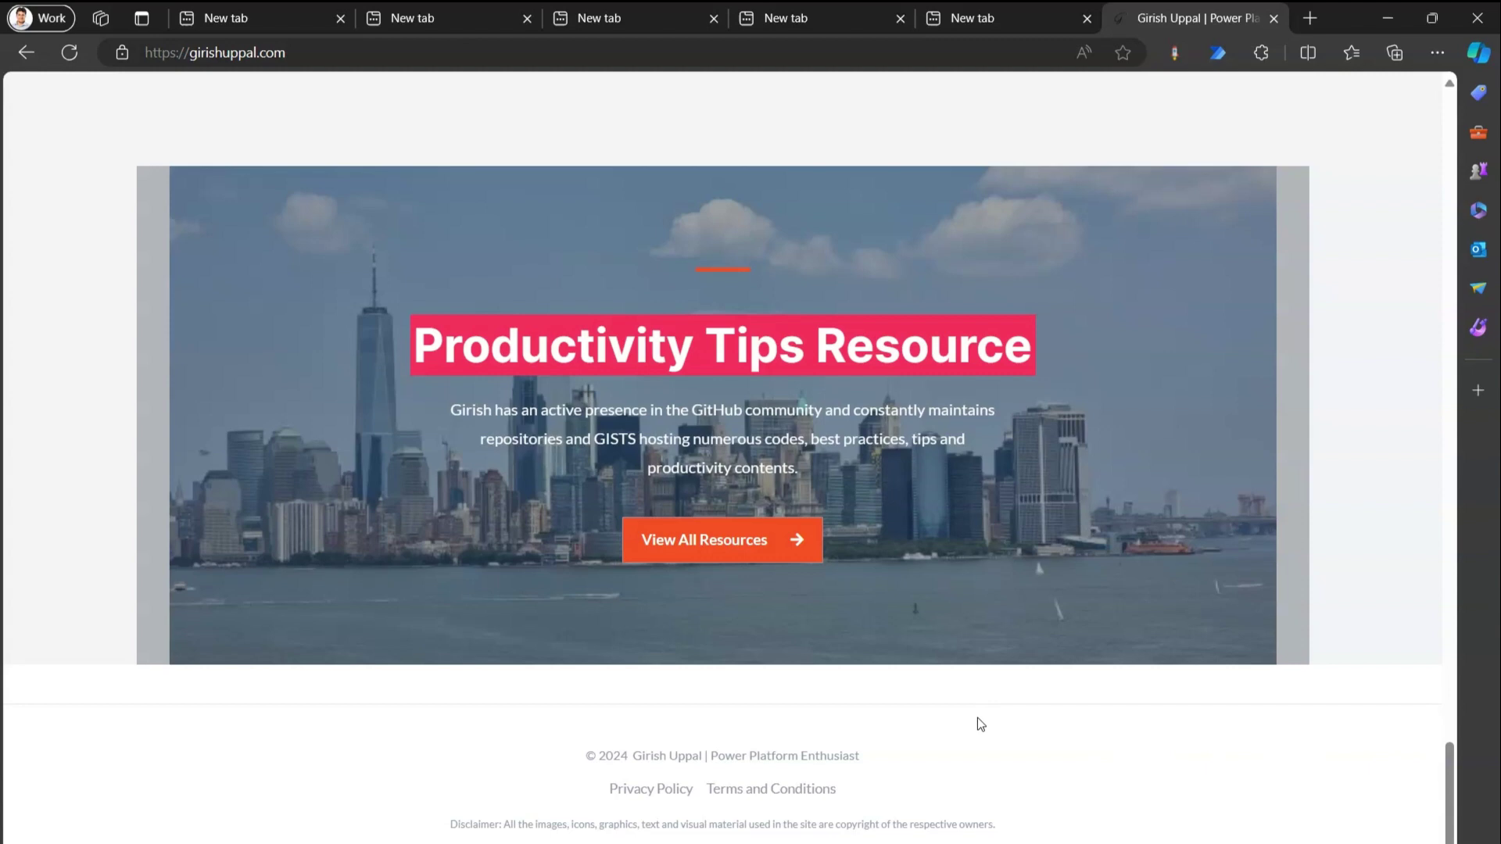
left_click_drag(977, 717, 1052, 782)
mouse_move(1073, 713)
left_mouse_down()
mouse_move(1142, 766)
mouse_move(1233, 573)
mouse_move(1158, 730)
left_mouse_up()
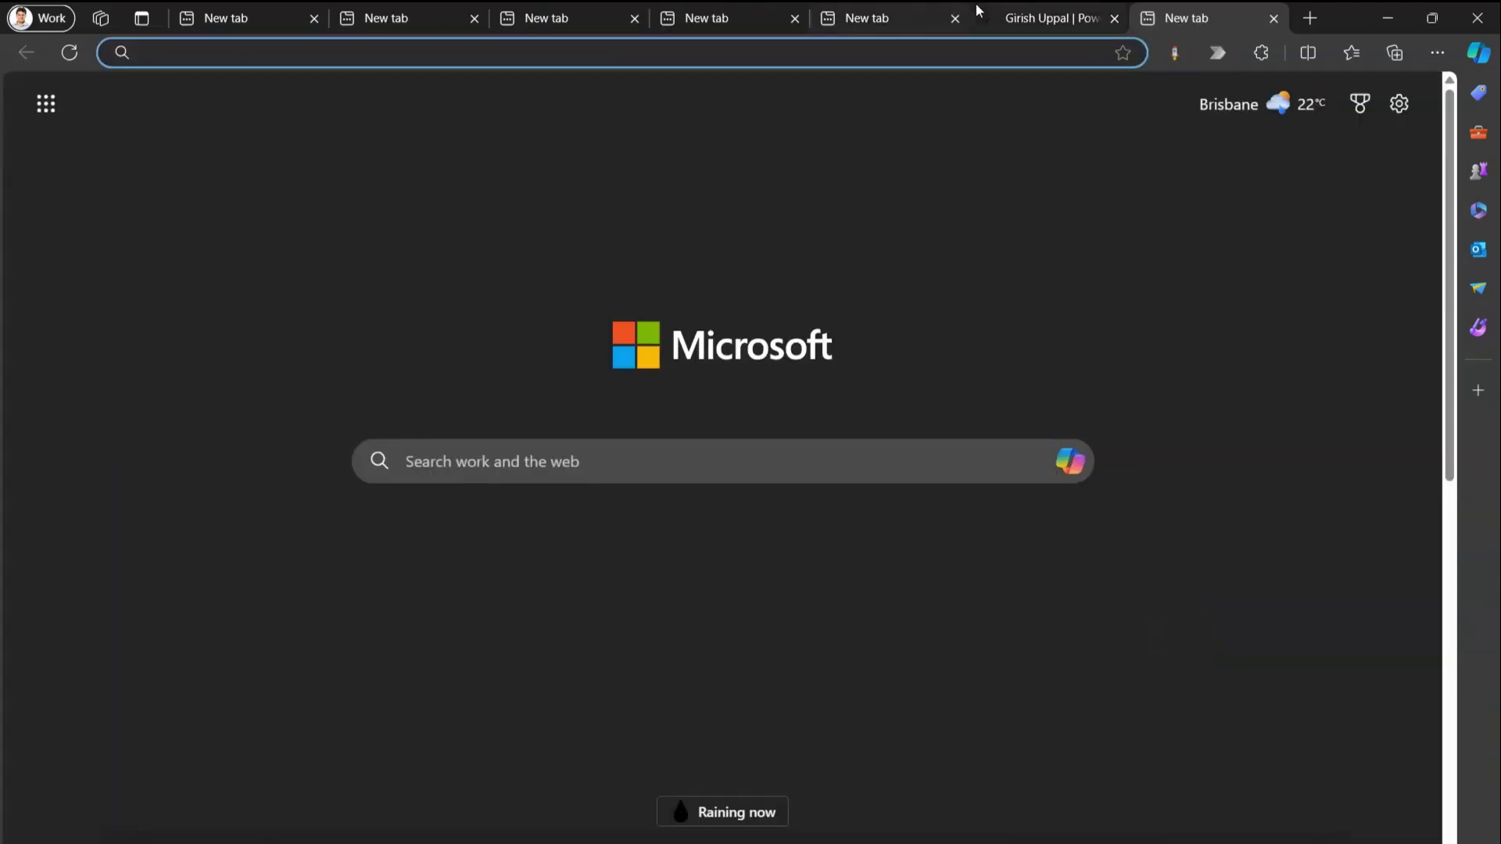
Step: Return to the website tab and close it and several blank tabs with the close tab mouse gesture, leaving two tabs
left_click(1034, 11)
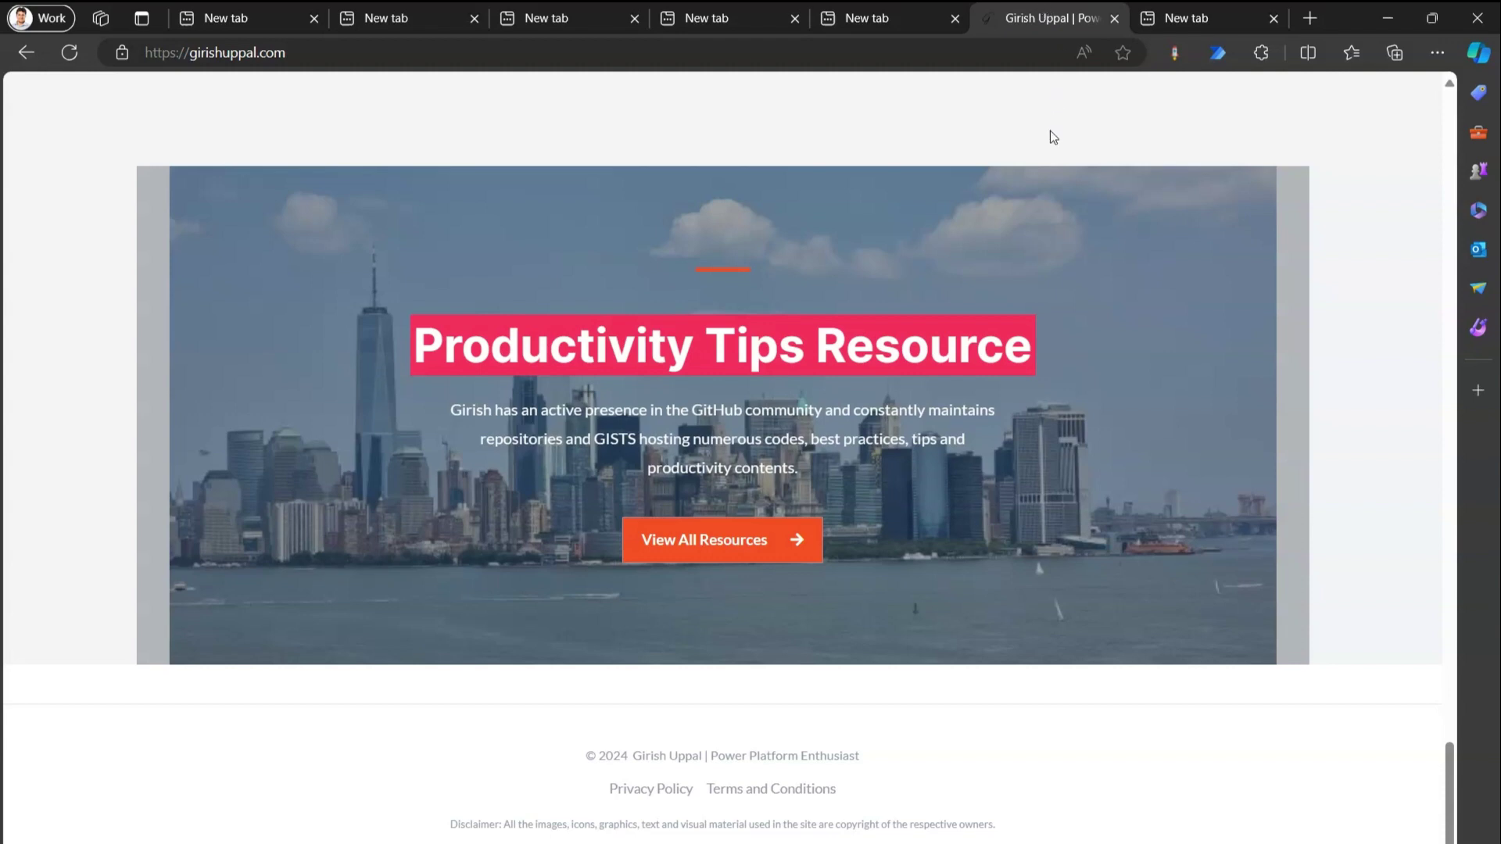
left_click(1160, 24)
left_click(1073, 20)
left_click_drag(1036, 128, 1131, 173)
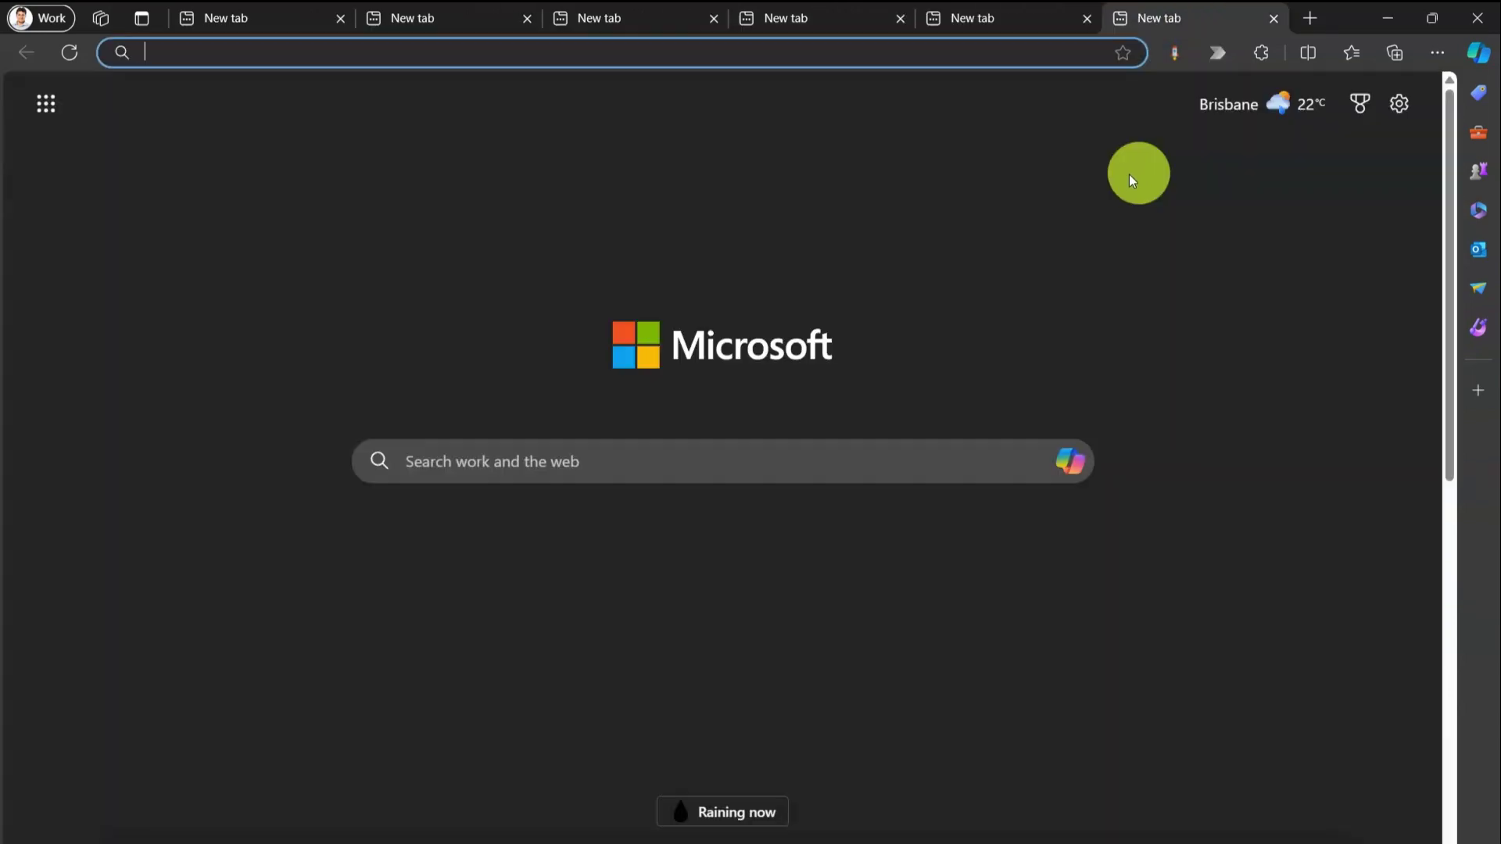
mouse_move(1022, 177)
left_mouse_down()
mouse_move(1149, 268)
mouse_move(1233, 292)
left_mouse_up()
left_click_drag(1116, 188, 1294, 406)
left_click_drag(1133, 222, 1325, 397)
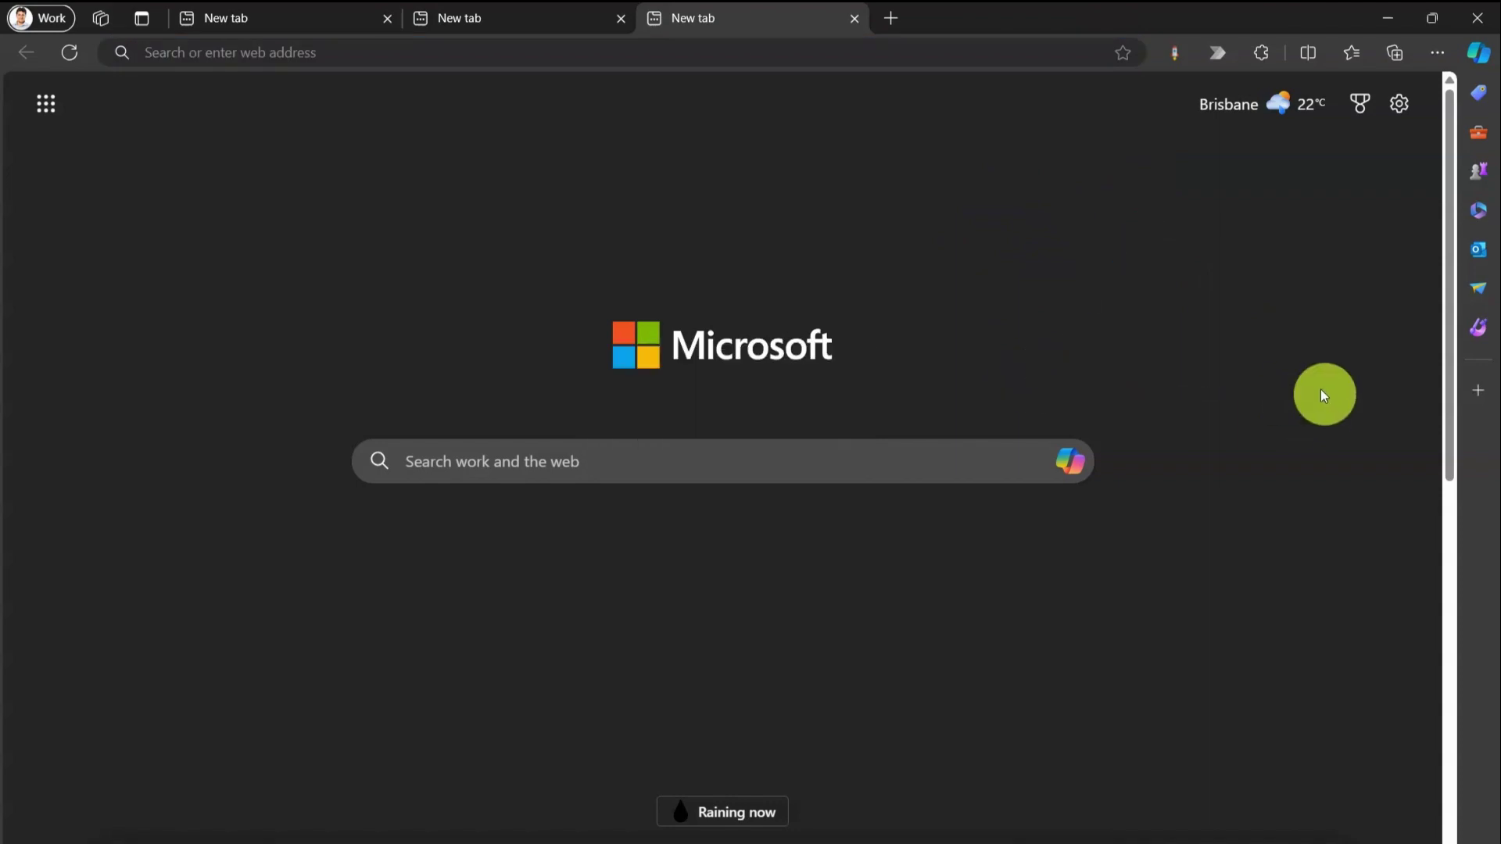
left_click_drag(1049, 208, 1179, 331)
left_click_drag(1016, 261, 1029, 339)
Step: Open four more blank tabs without using a mouse gesture
left_click(657, 18)
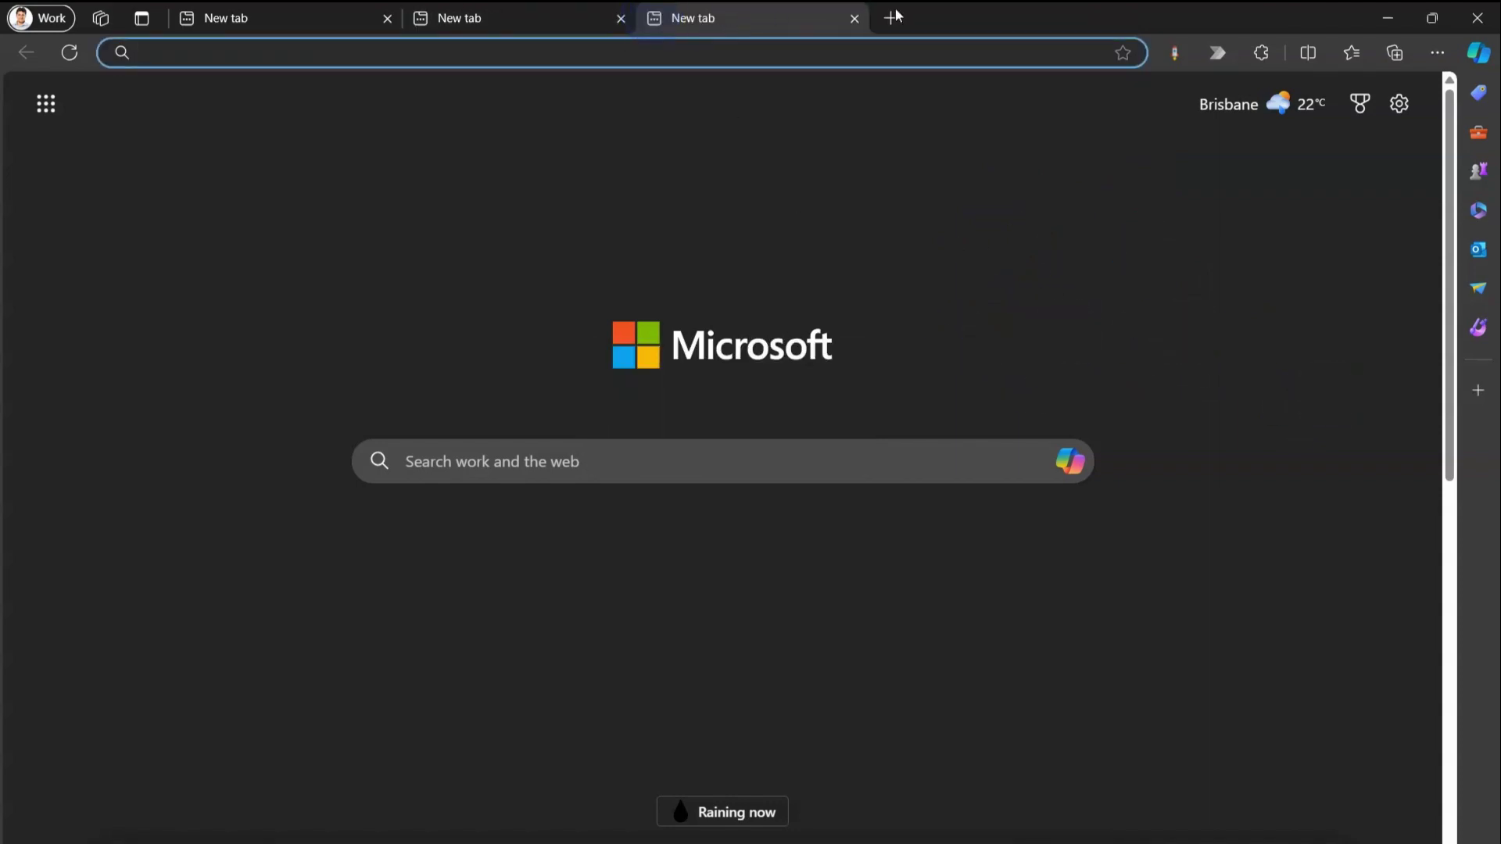
left_click(891, 18)
left_click(1133, 17)
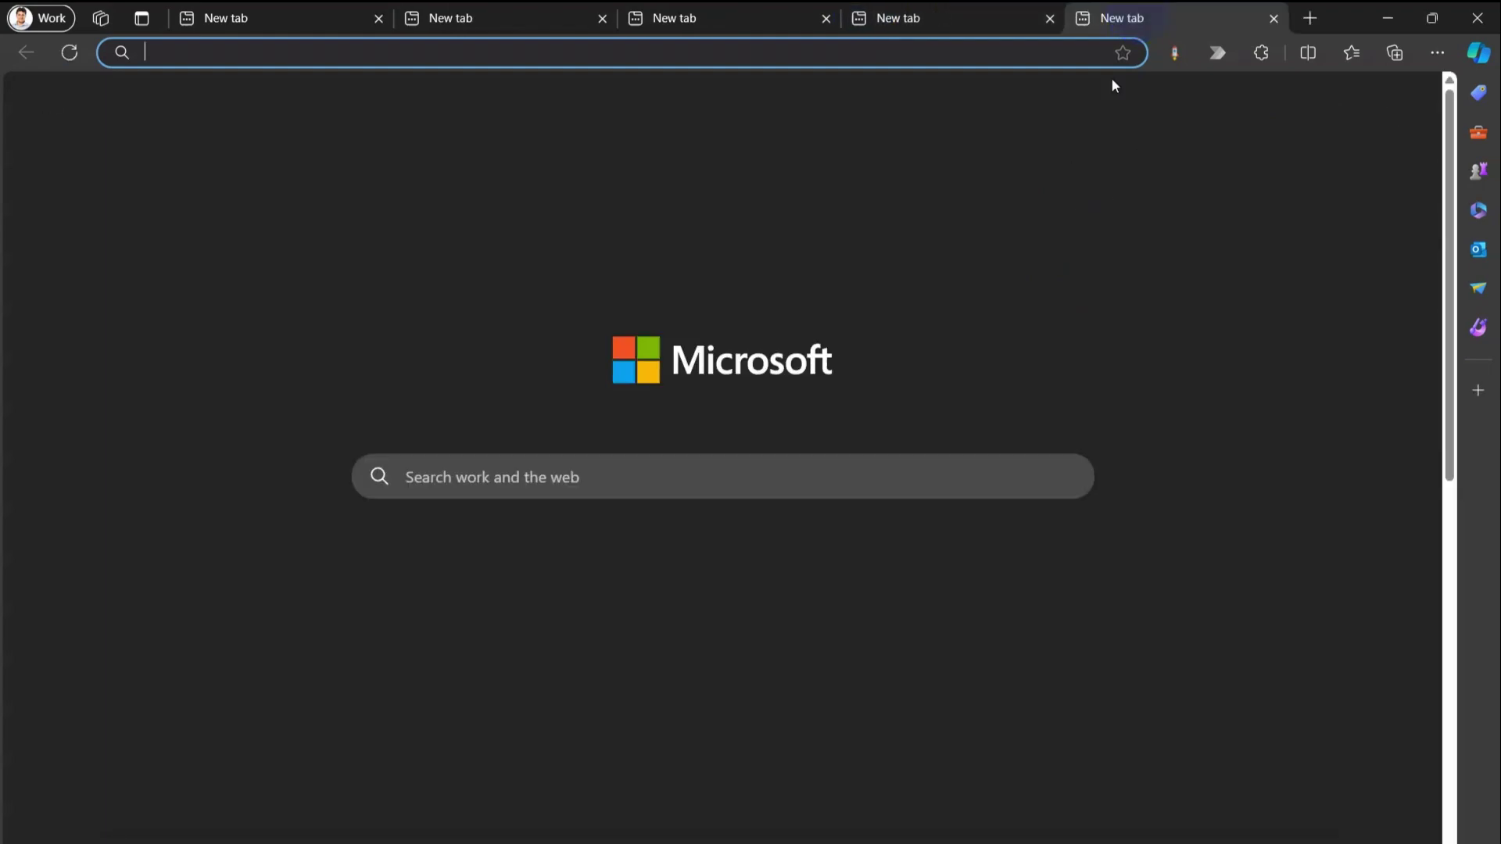
left_click(1310, 18)
Step: Try several diagonal mouse gestures on the blank tabs, closing two of them
left_click_drag(1190, 167, 1048, 287)
mouse_move(1154, 196)
left_mouse_down()
mouse_move(1060, 274)
mouse_move(1233, 295)
left_mouse_up()
mouse_move(1127, 269)
left_mouse_down()
mouse_move(1063, 337)
mouse_move(1190, 345)
left_mouse_up()
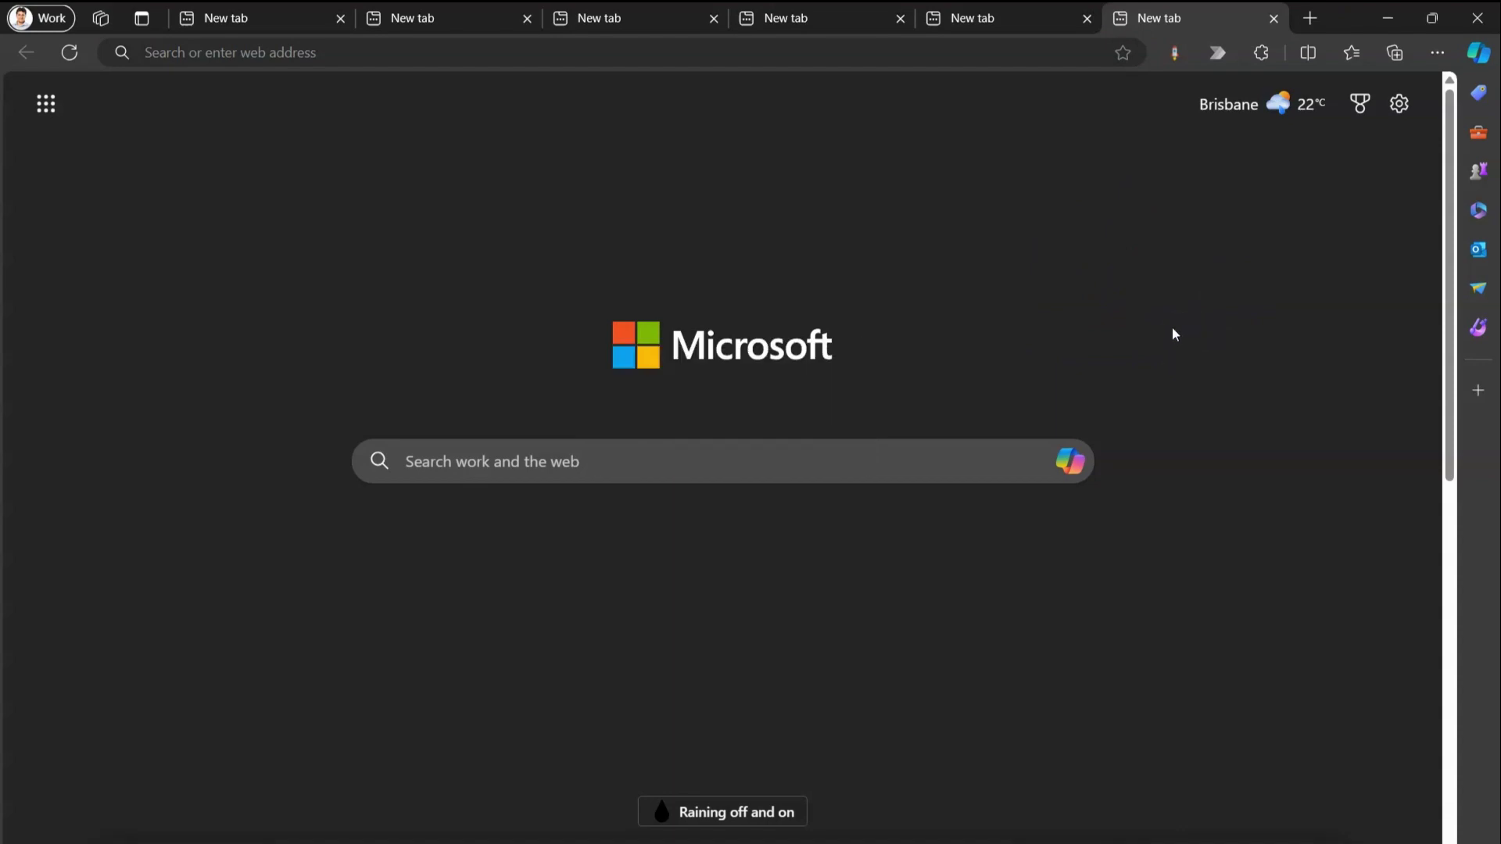
mouse_move(1174, 287)
left_mouse_down()
mouse_move(1099, 298)
mouse_move(1233, 315)
mouse_move(1146, 378)
mouse_move(1236, 380)
left_mouse_up()
mouse_move(1255, 519)
left_mouse_down()
mouse_move(1153, 620)
mouse_move(1300, 670)
left_mouse_up()
mouse_move(1202, 557)
left_mouse_down()
mouse_move(1171, 702)
mouse_move(1310, 713)
left_mouse_up()
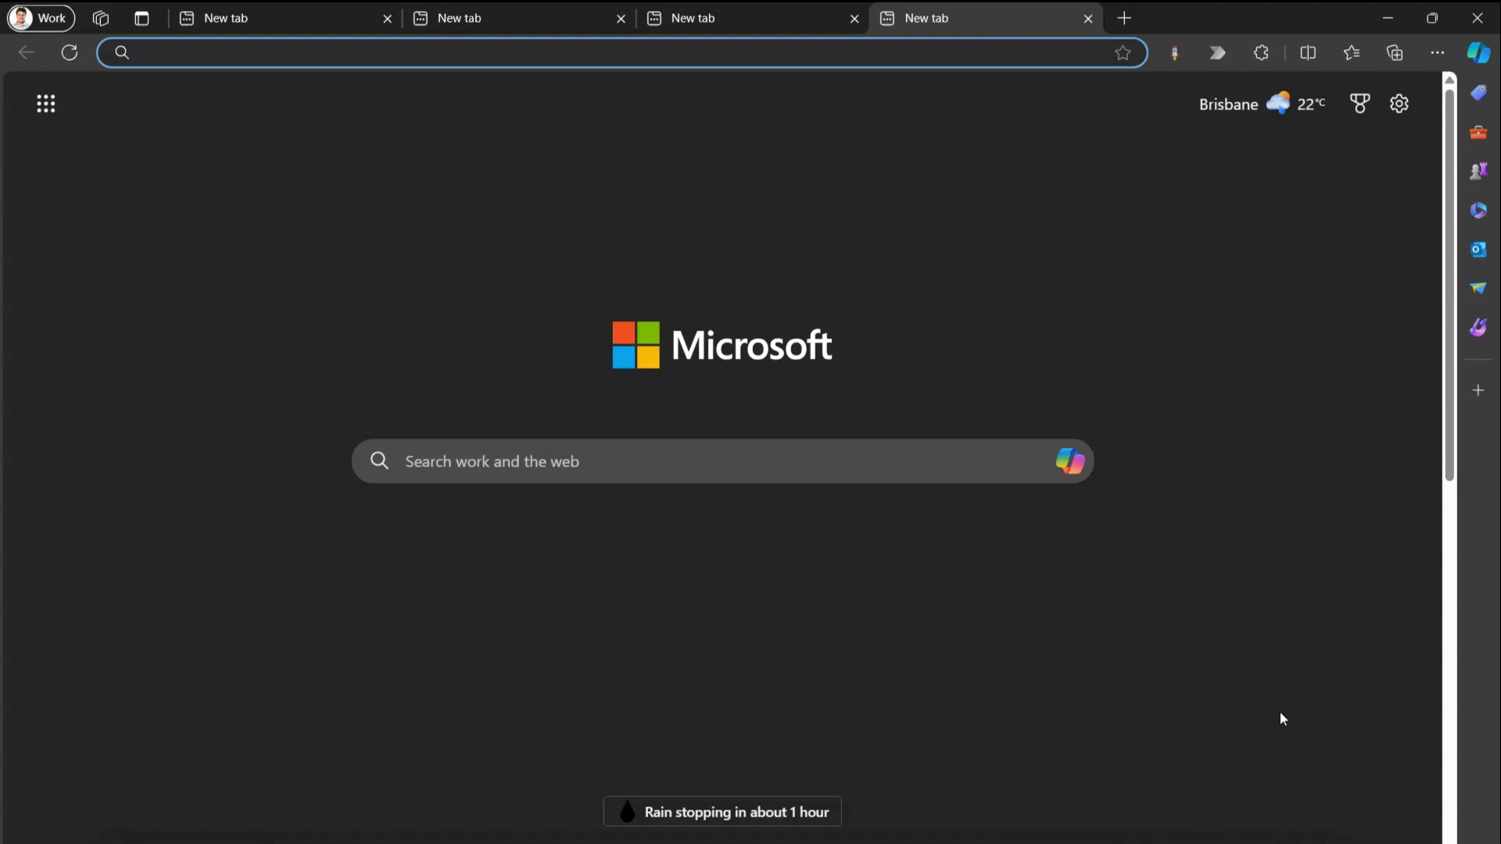
Step: Reopen the previously closed website, List Settings and Power Automate forum tabs with a mouse gesture, and scroll down the forum page
mouse_move(1279, 711)
left_mouse_down()
mouse_move(1152, 653)
mouse_move(1138, 545)
left_mouse_up()
mouse_move(1325, 604)
left_mouse_down()
mouse_move(1030, 430)
mouse_move(1077, 611)
mouse_move(1040, 441)
left_mouse_up()
mouse_move(1061, 585)
left_mouse_down()
mouse_move(1241, 606)
mouse_move(1014, 737)
left_mouse_up()
left_click_drag(1016, 576, 1017, 771)
mouse_move(924, 597)
left_mouse_down()
mouse_move(1012, 616)
mouse_move(938, 666)
left_mouse_up()
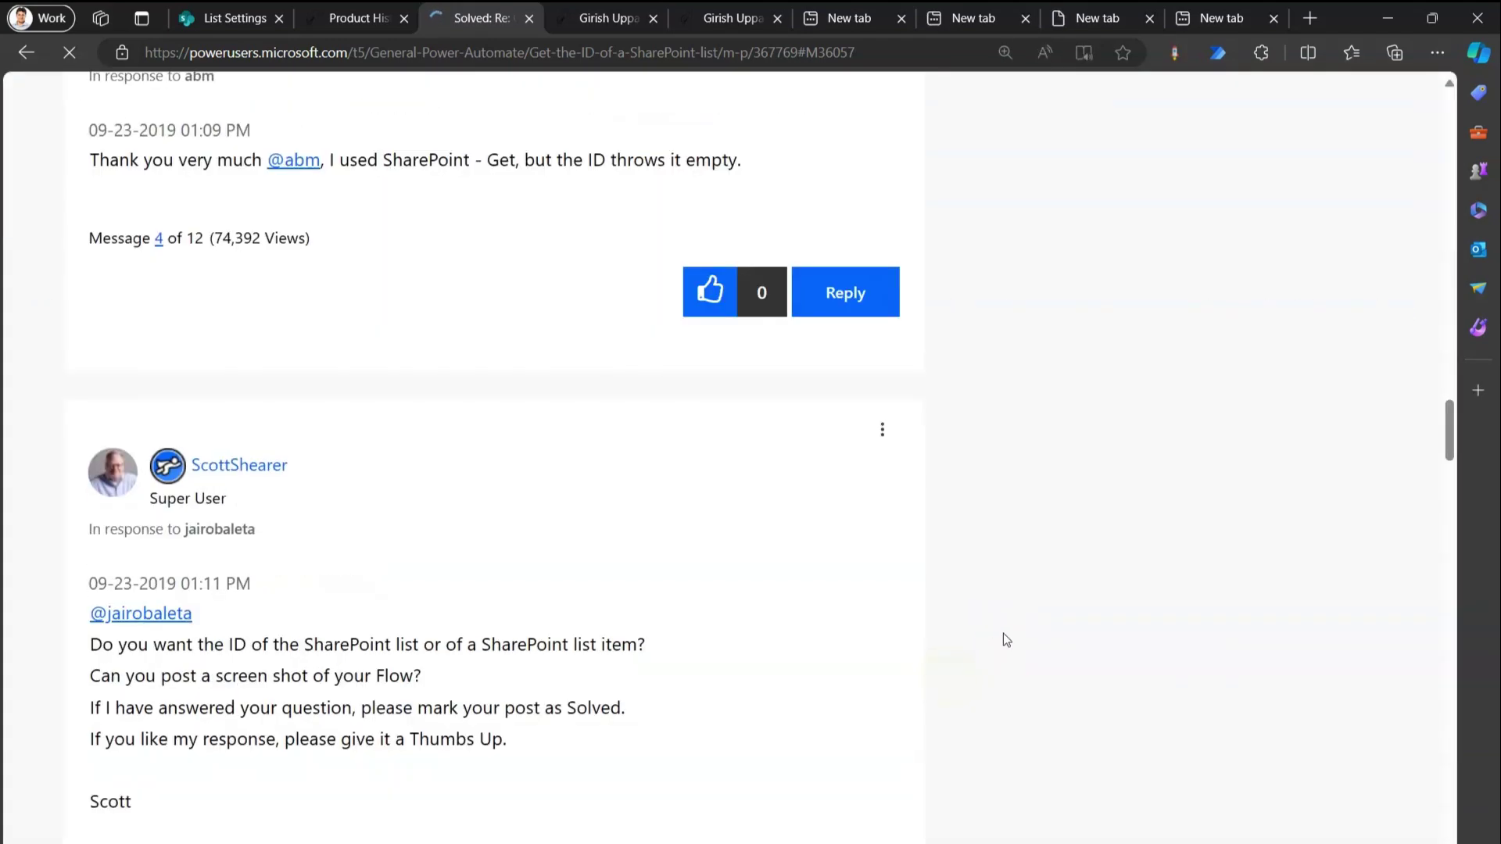
Step: Open the browser settings in a new tab and search them for "mouse"
left_click(987, 17)
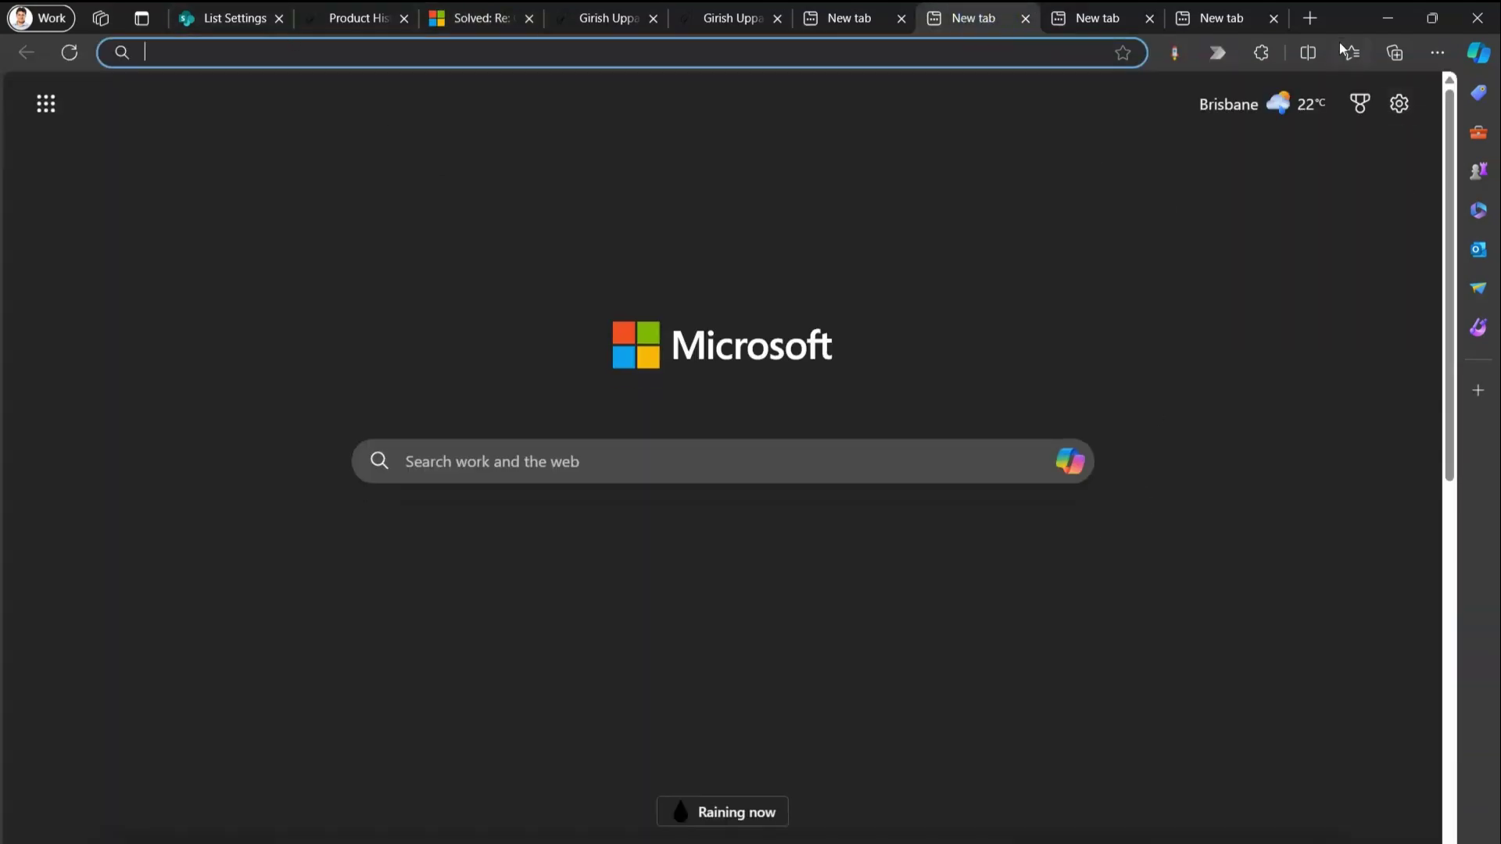
left_click(1312, 19)
left_click(1437, 52)
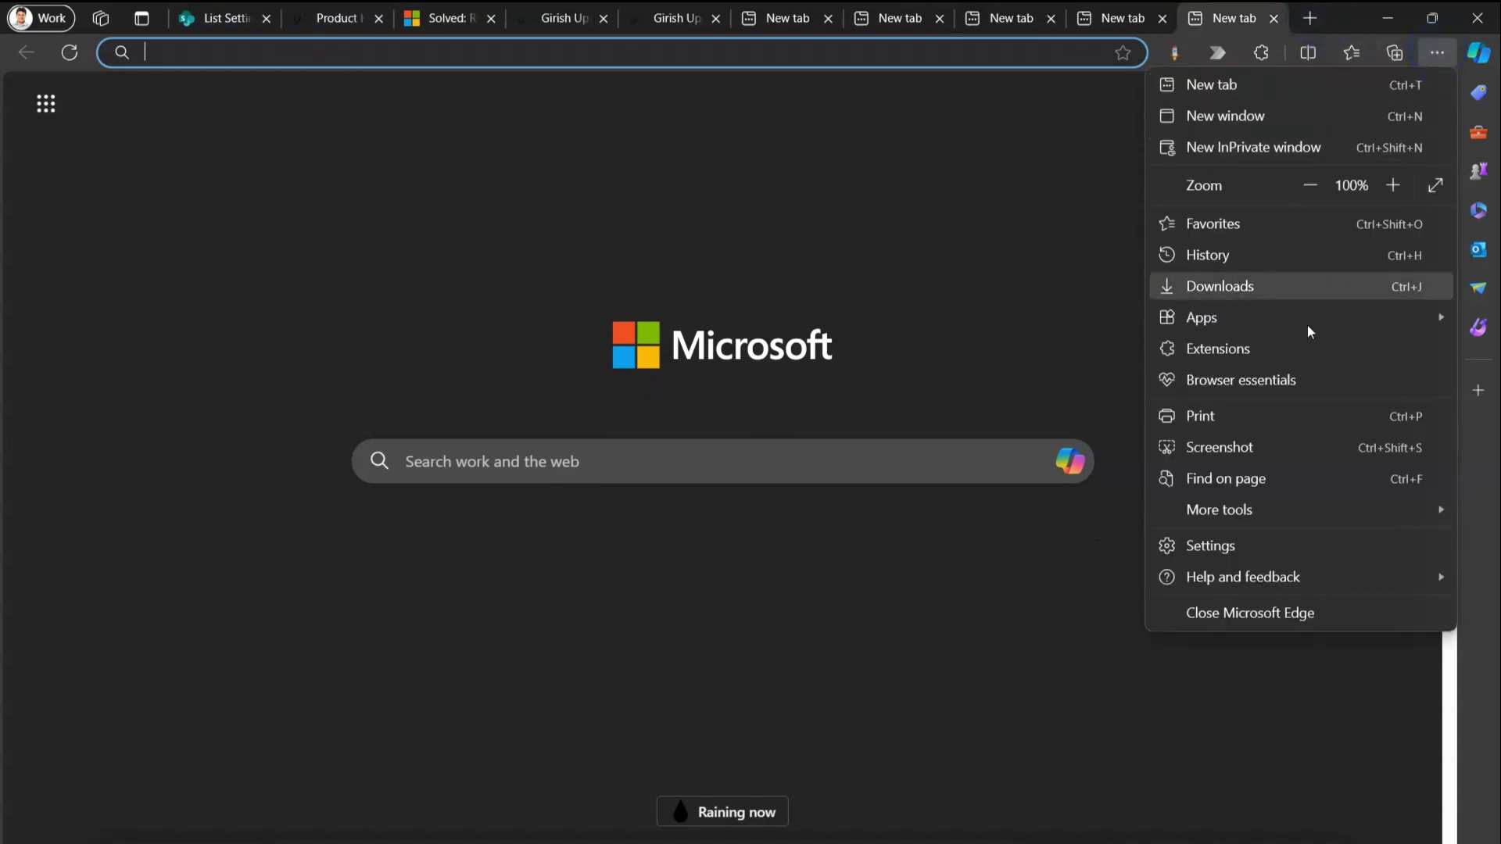
left_click(1301, 543)
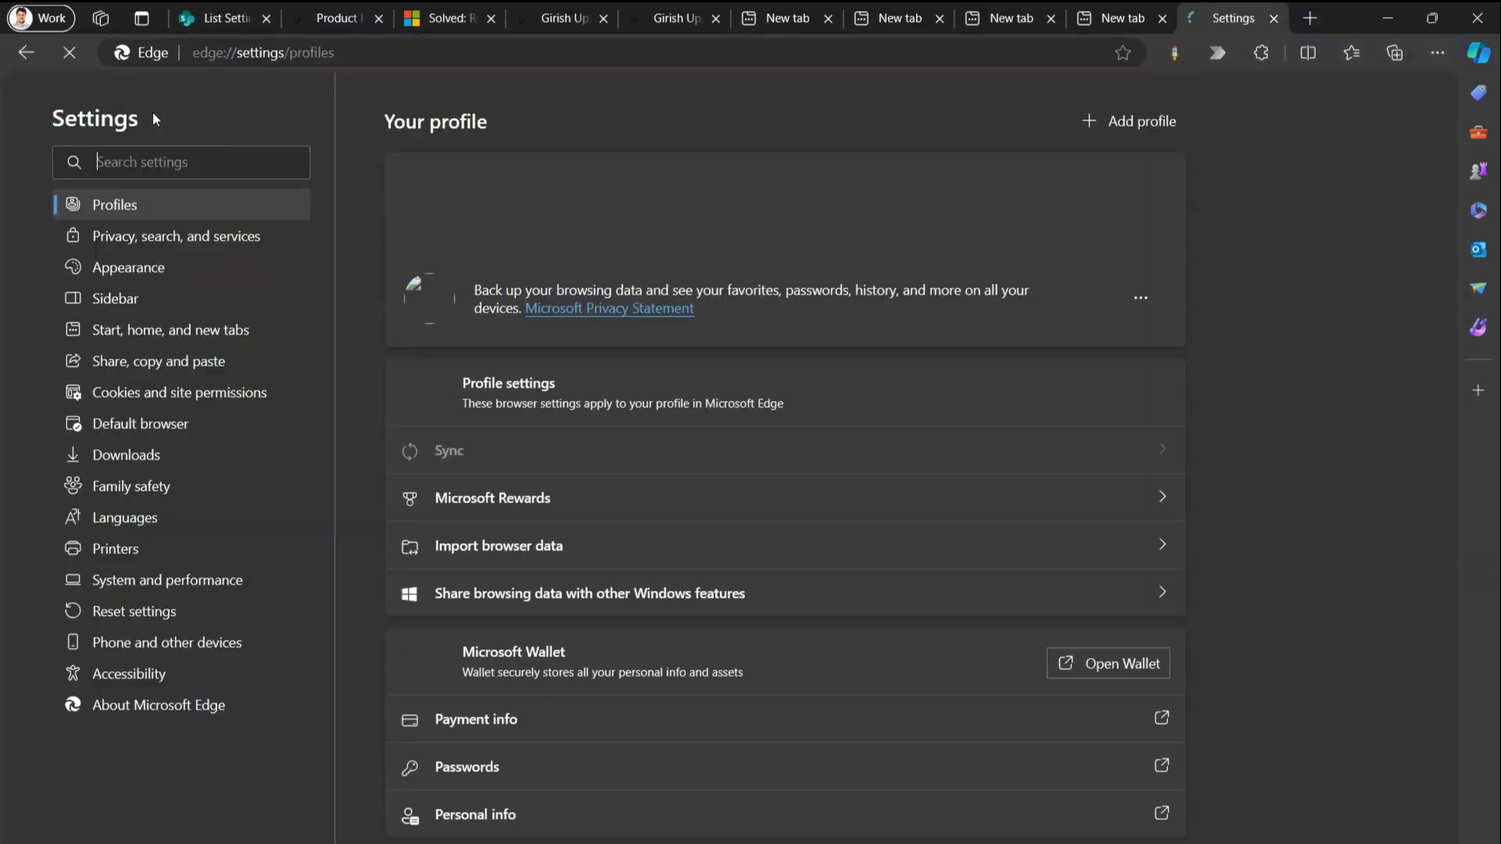
type("mou")
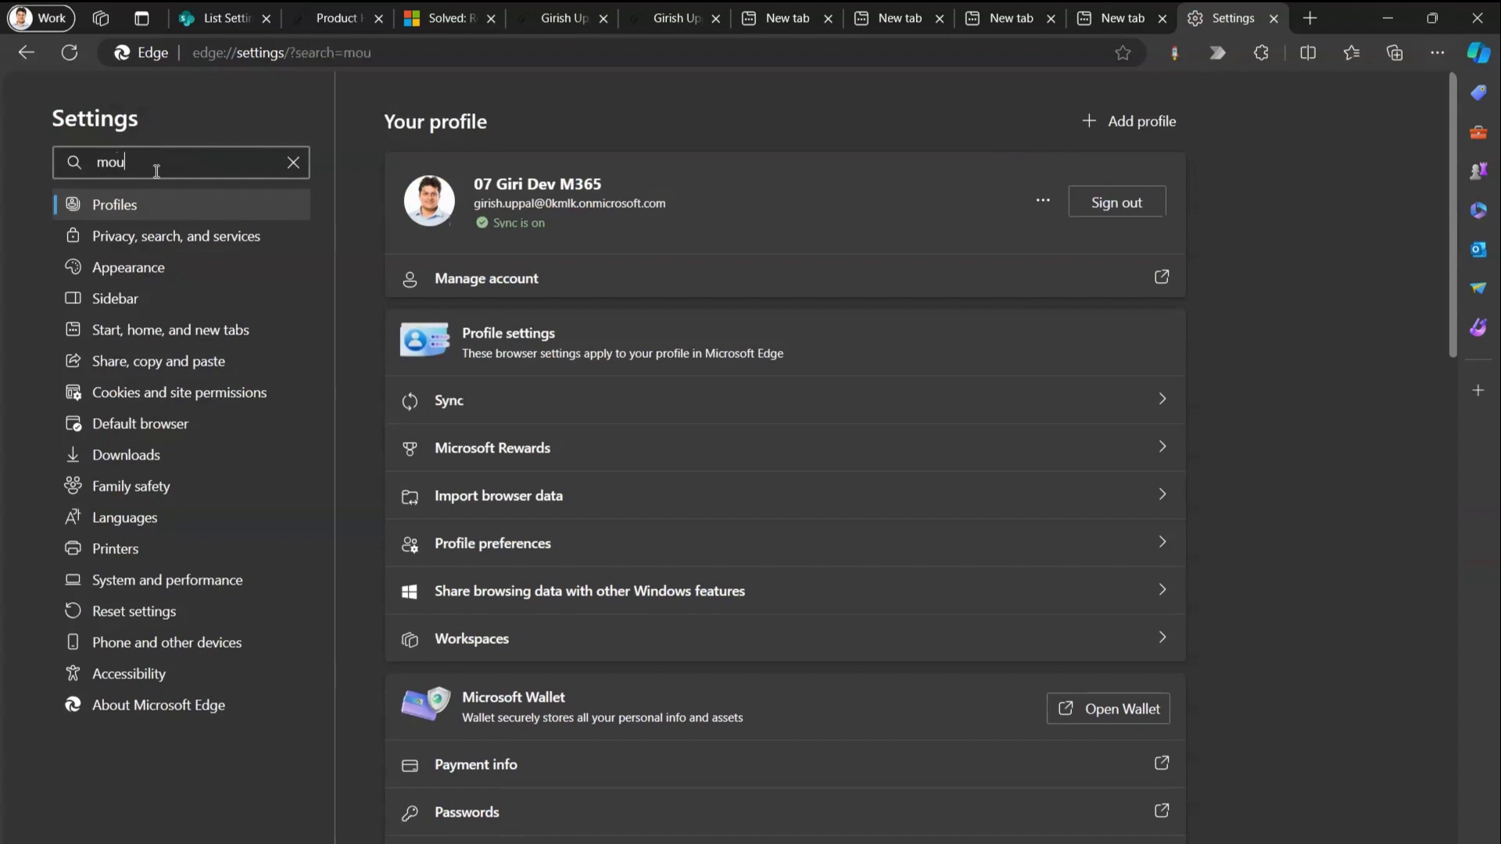
type("se")
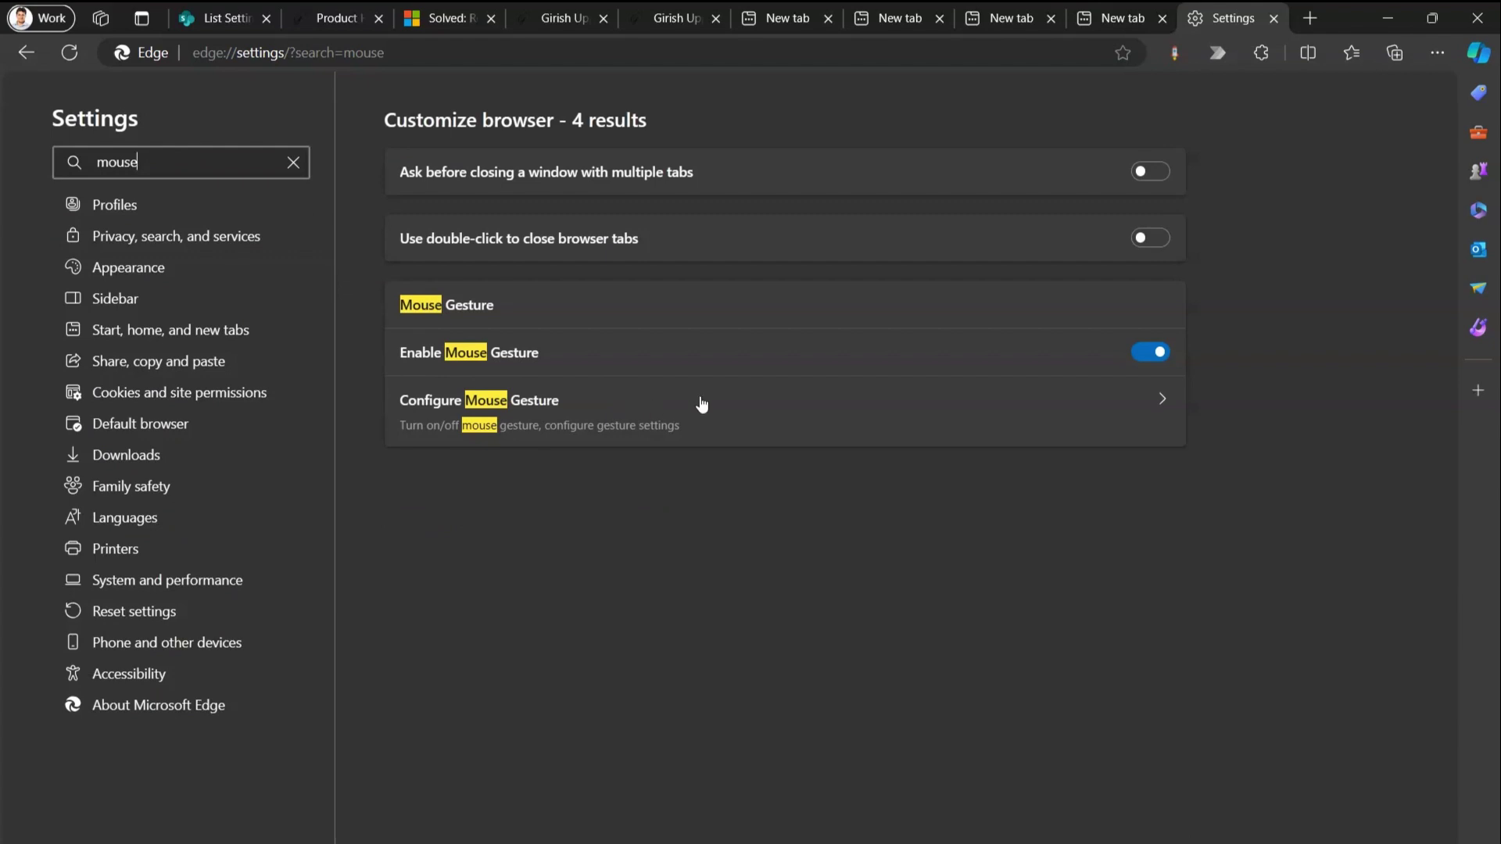
Step: Open the mouse gesture configuration and assign Add to favorites to the Left gesture
left_click(1160, 405)
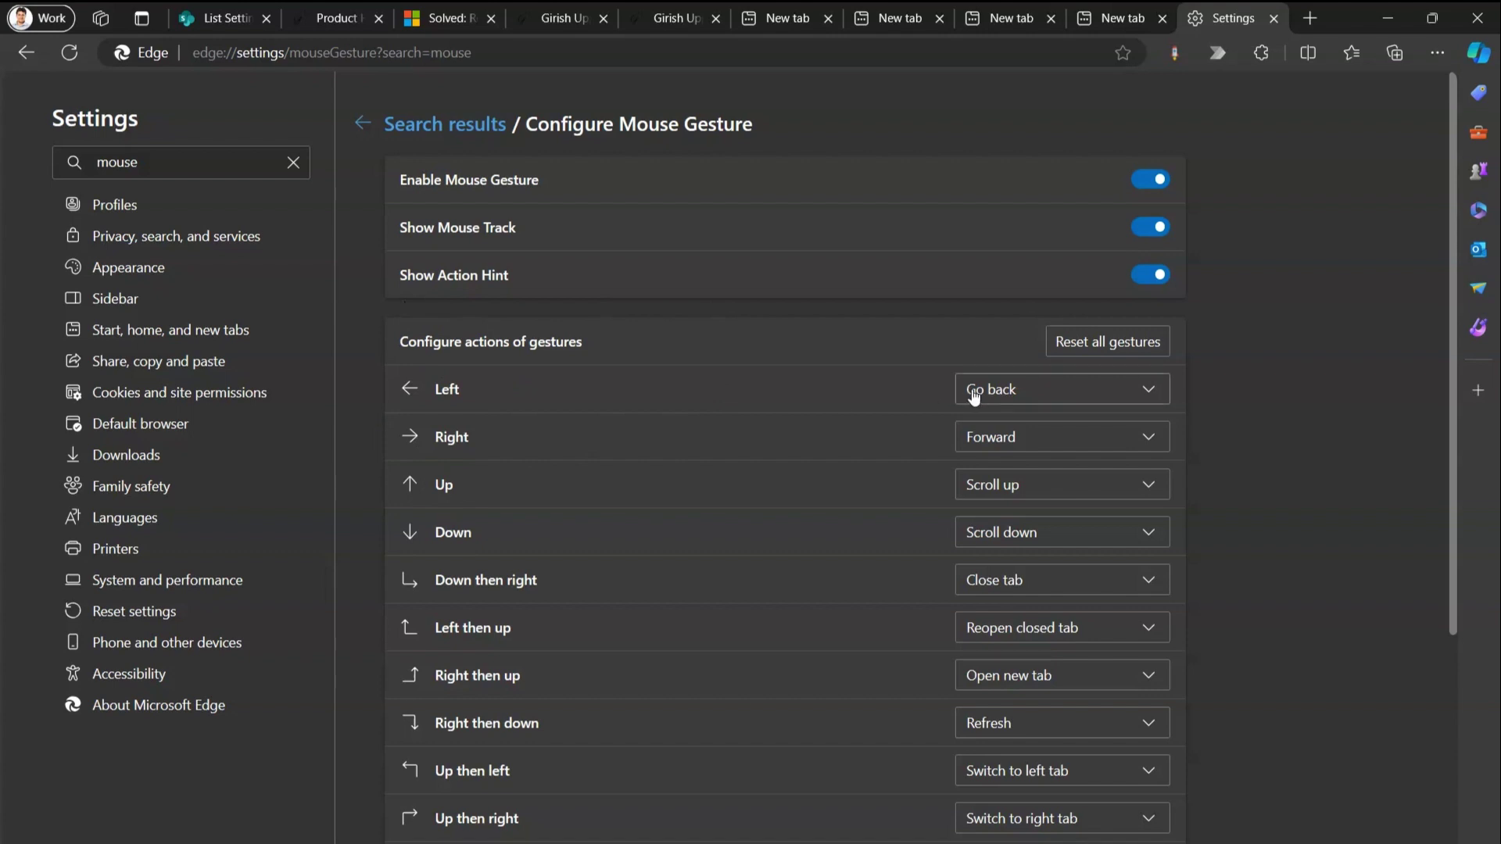
left_click(1060, 394)
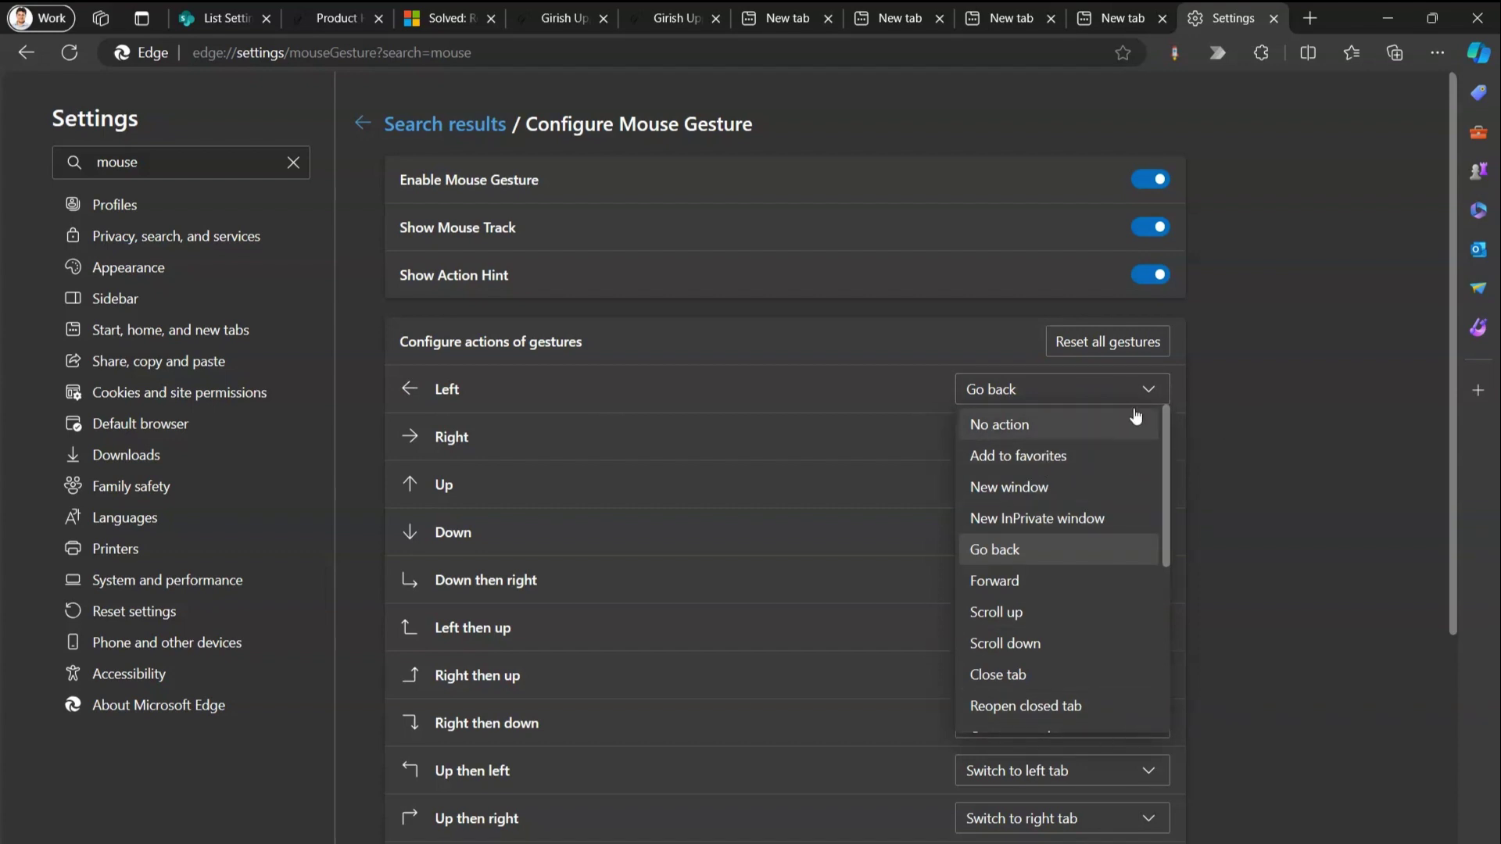
left_click(1130, 460)
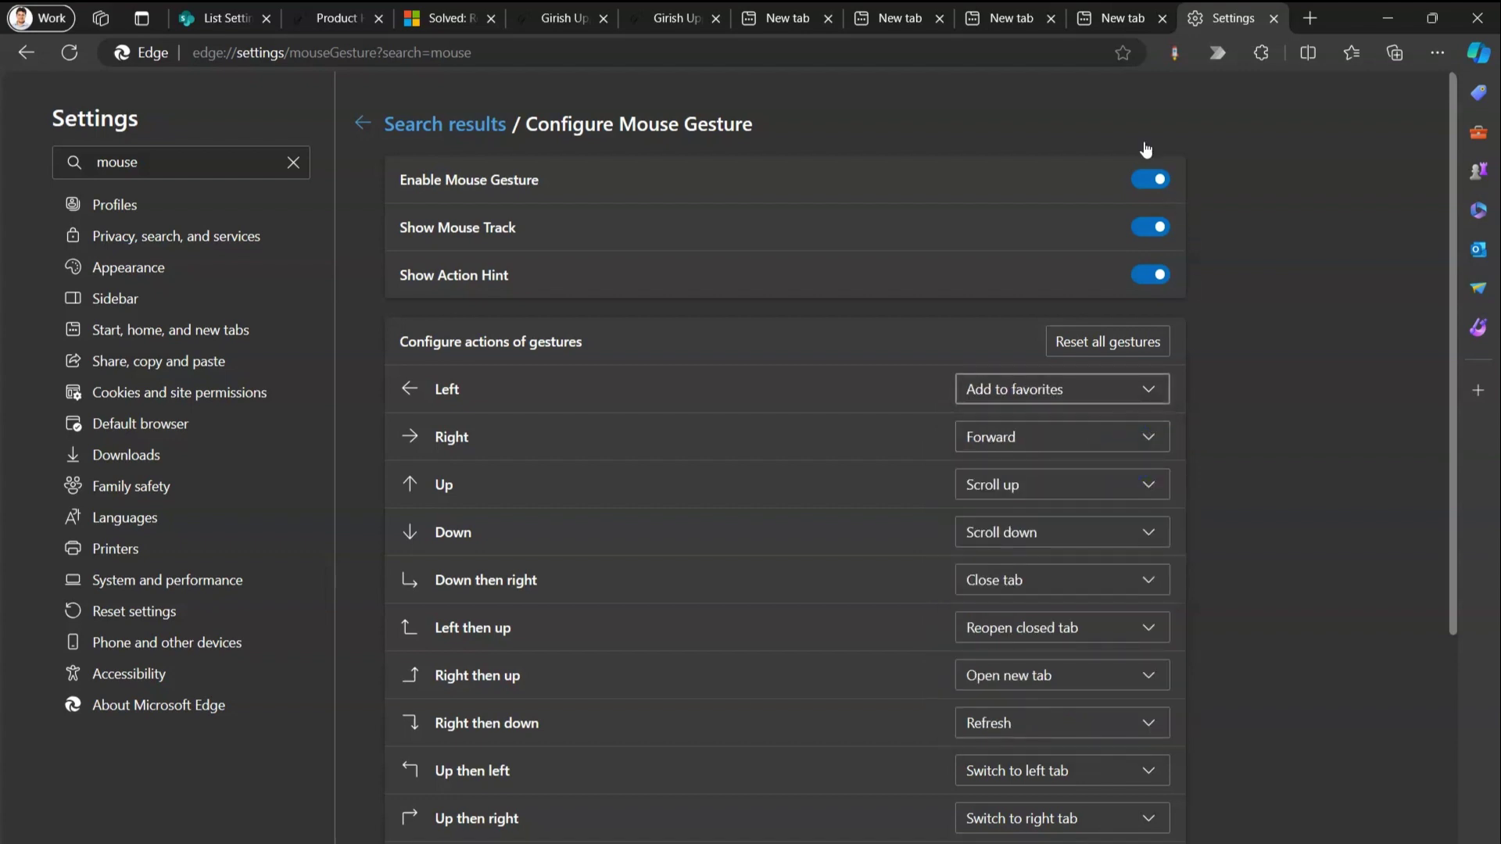
Step: Add the personal website's home page to favorites with the left mouse gesture, dismiss the favorite dialog and return to the mouse gesture settings
mouse_move(541, 11)
left_click(541, 11)
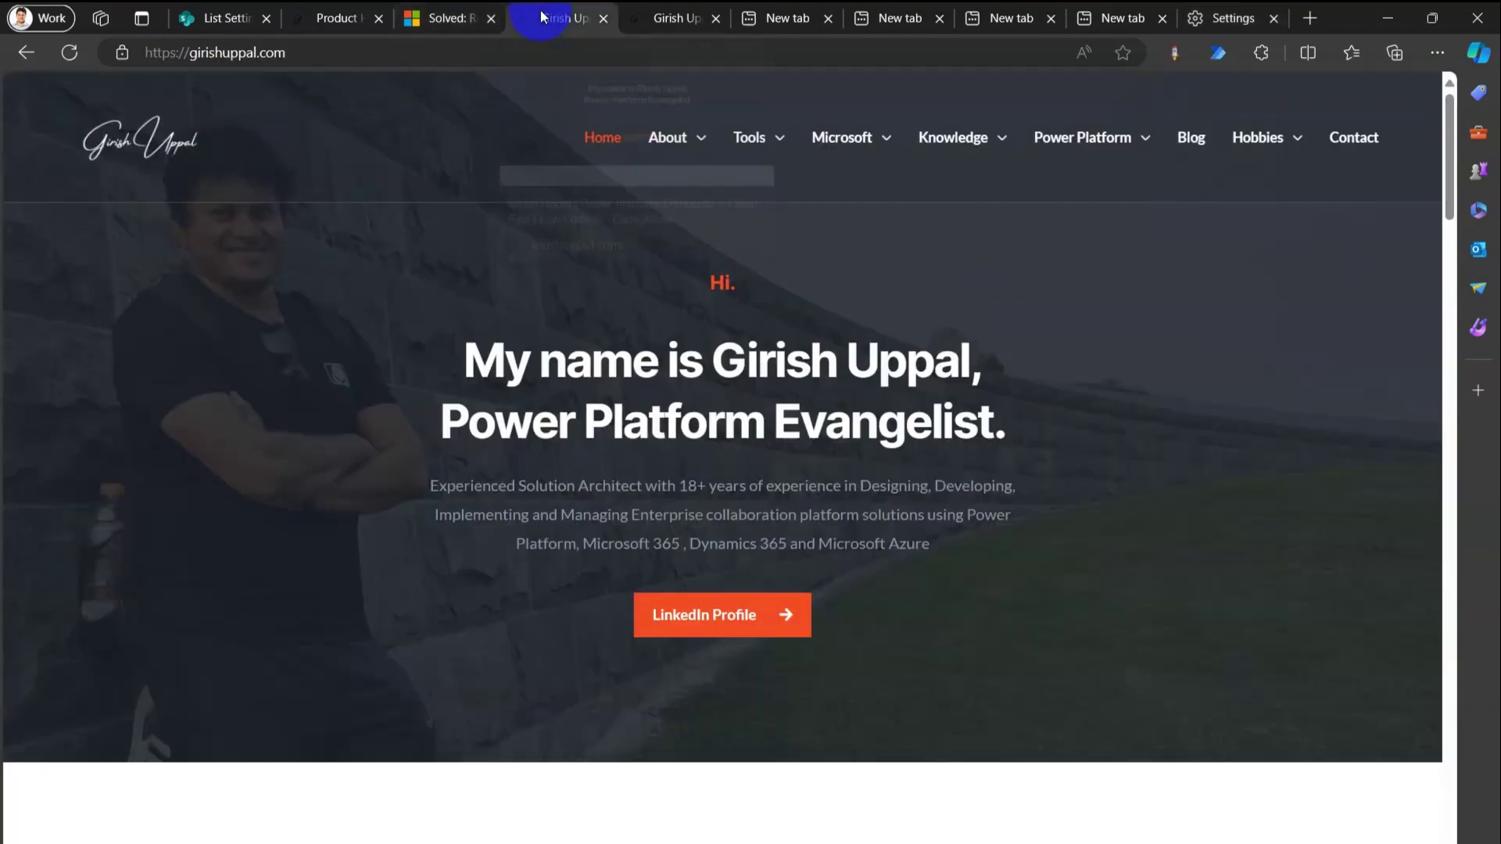
left_click_drag(1020, 272, 890, 266)
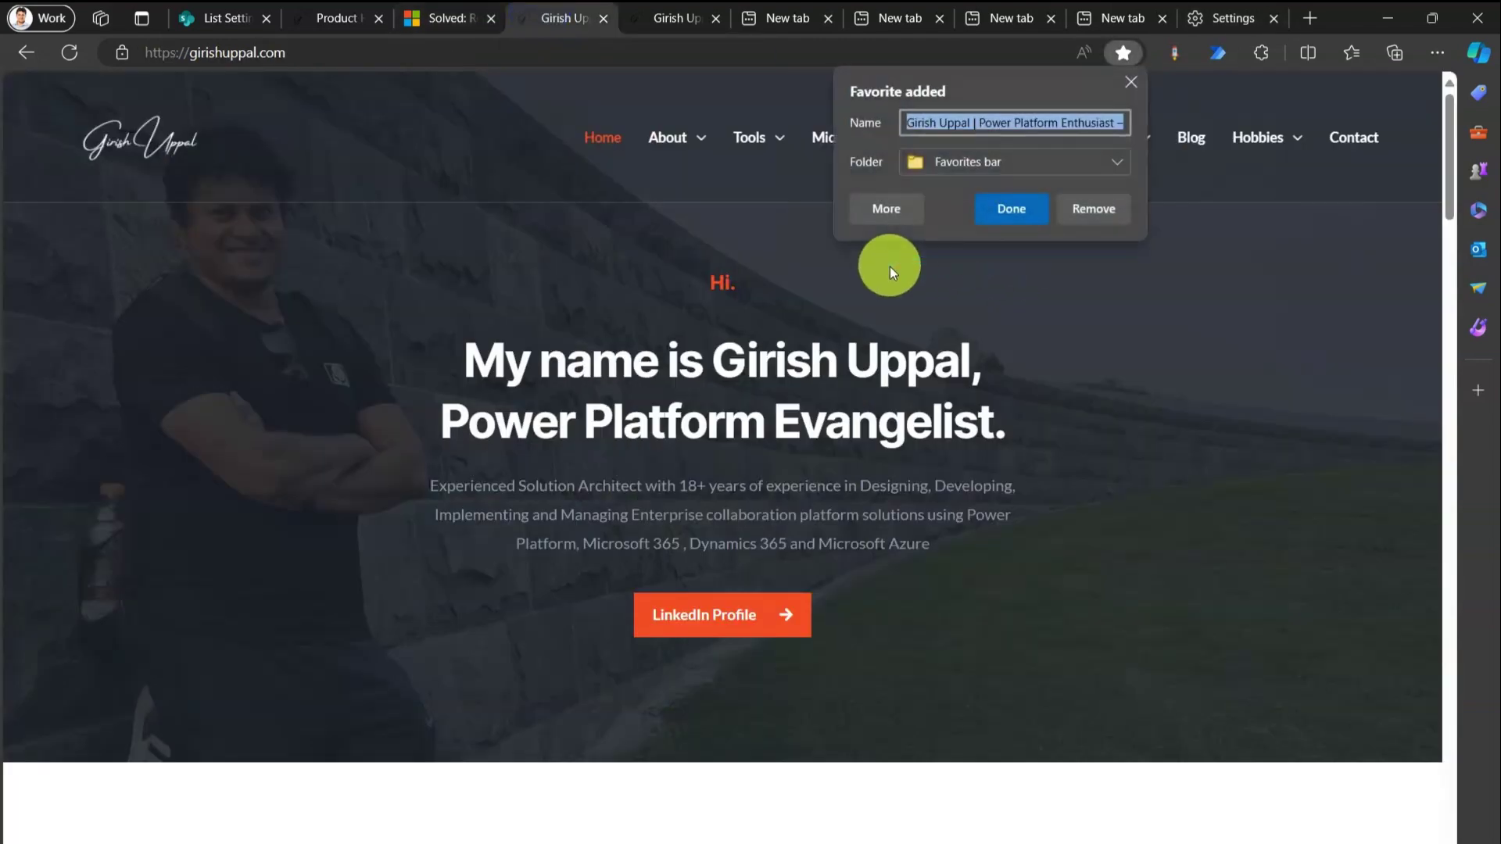
left_click(1132, 82)
left_click(1216, 18)
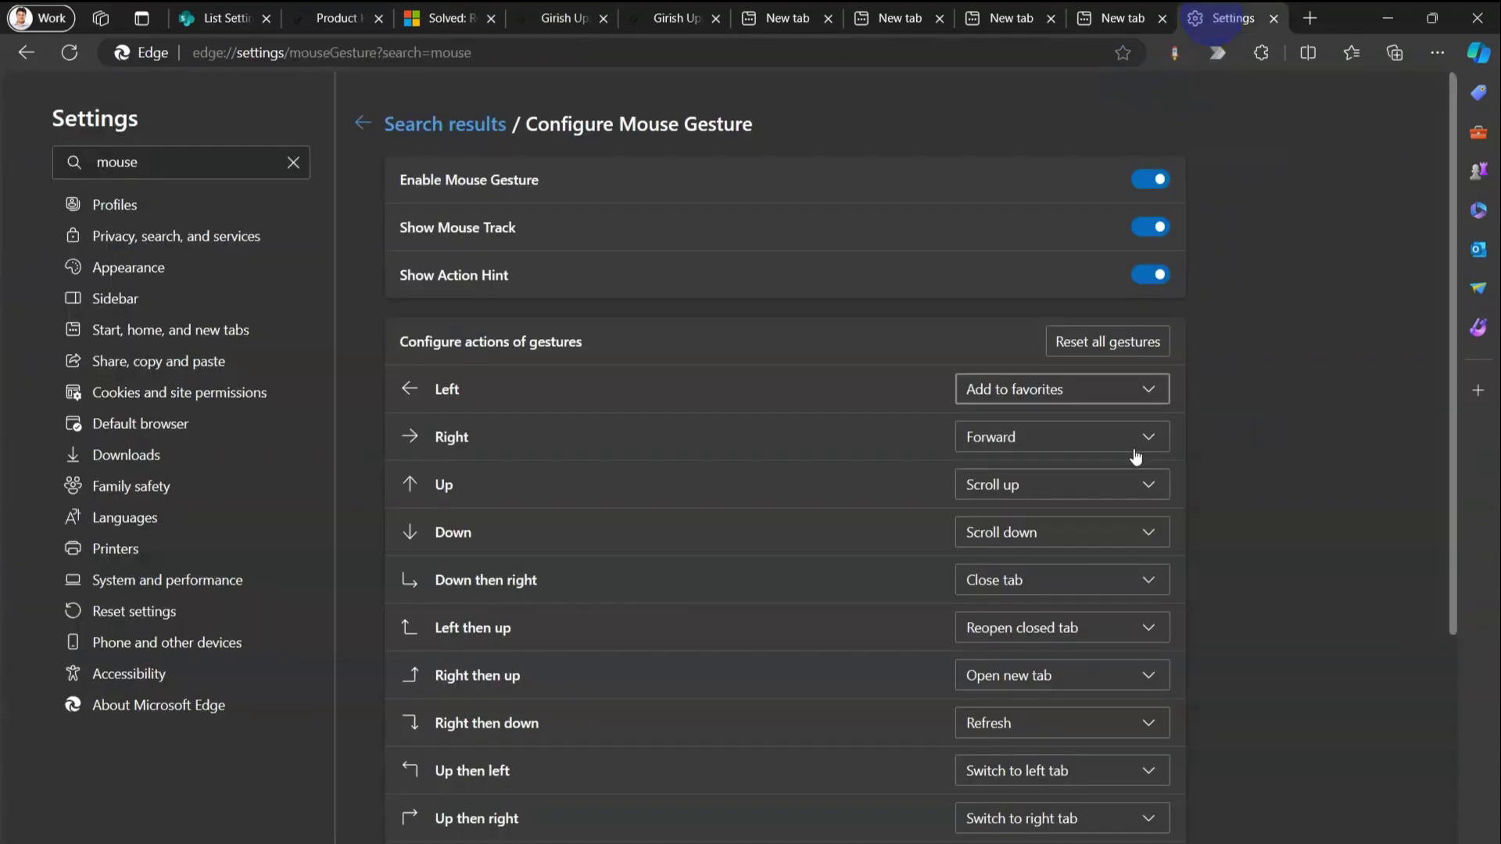